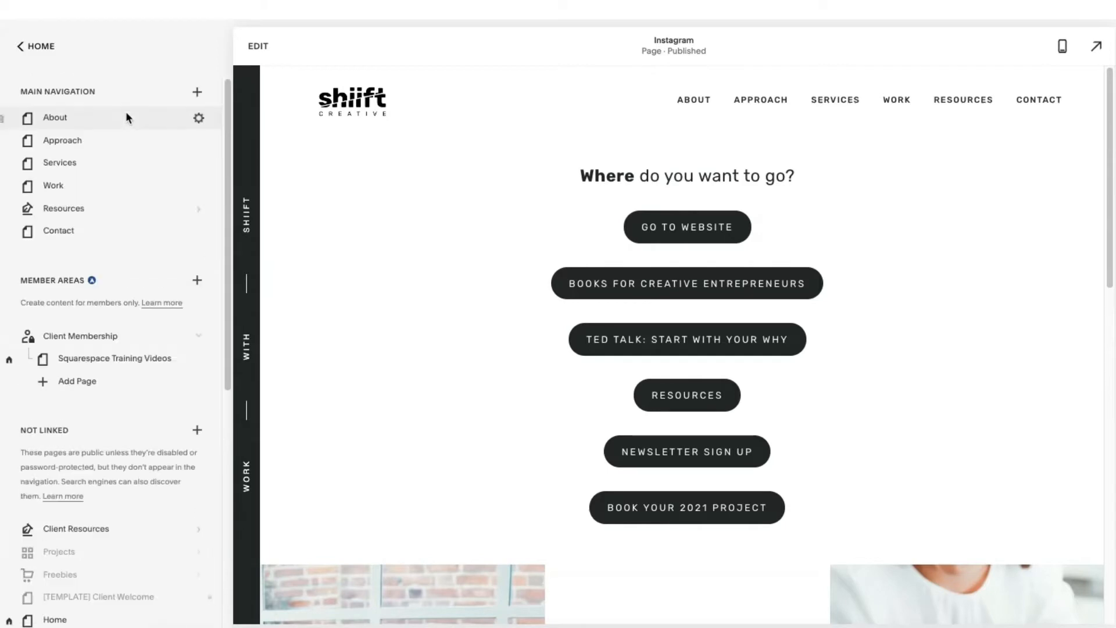
Open the site's page list and examine the existing Instagram page from its link buttons and introduction down to the footer
left_click(36, 47)
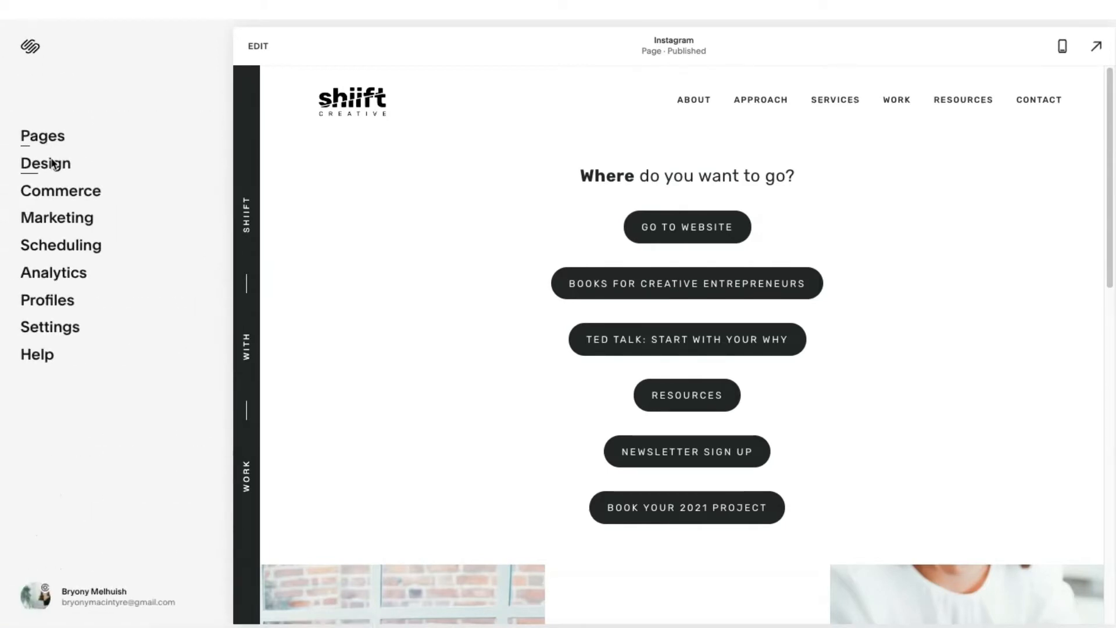
left_click(44, 140)
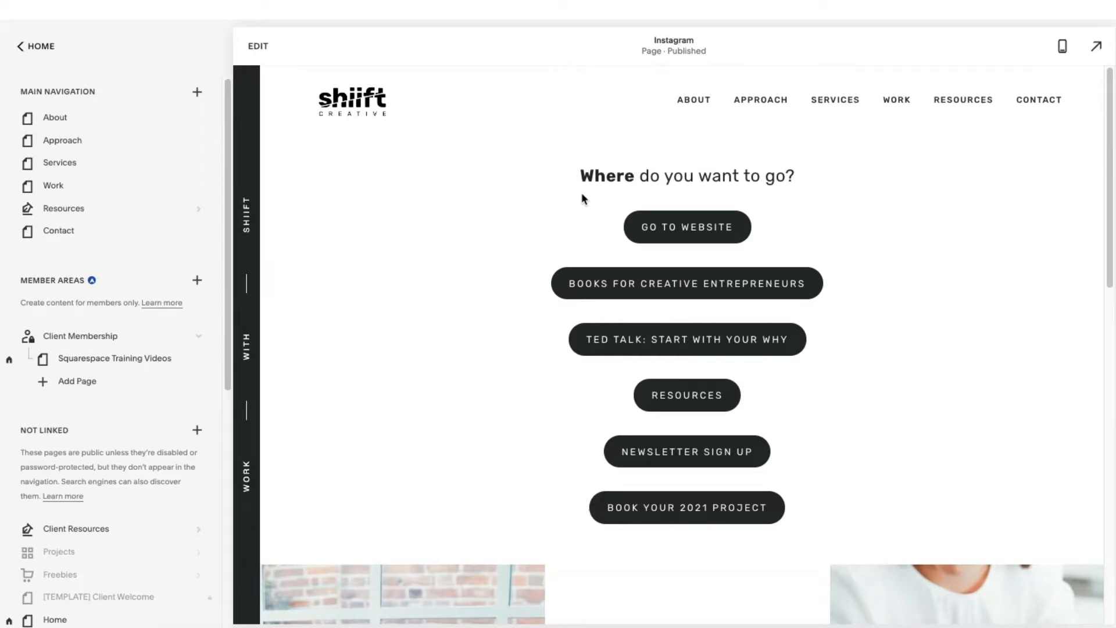
left_click_drag(583, 176, 776, 186)
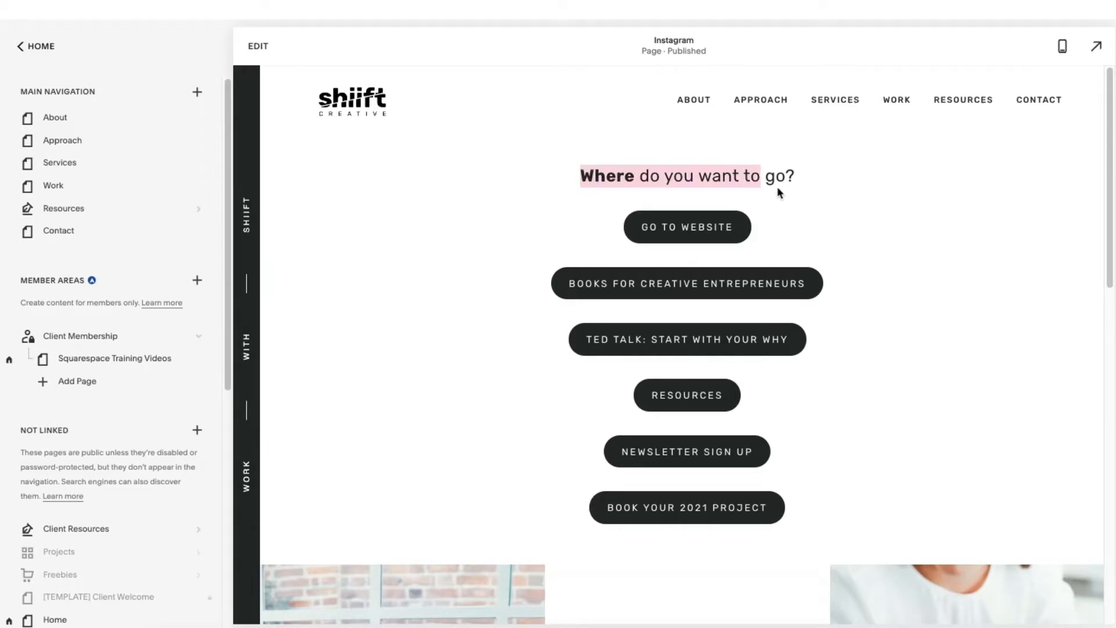
left_click(635, 182)
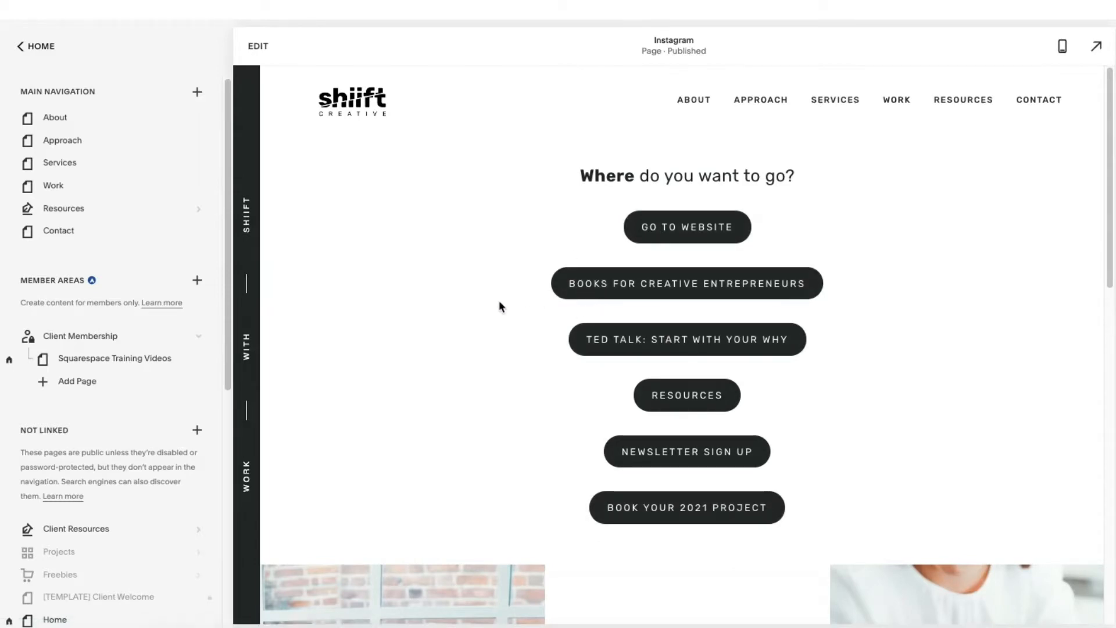
scroll(500, 307, "down", 7)
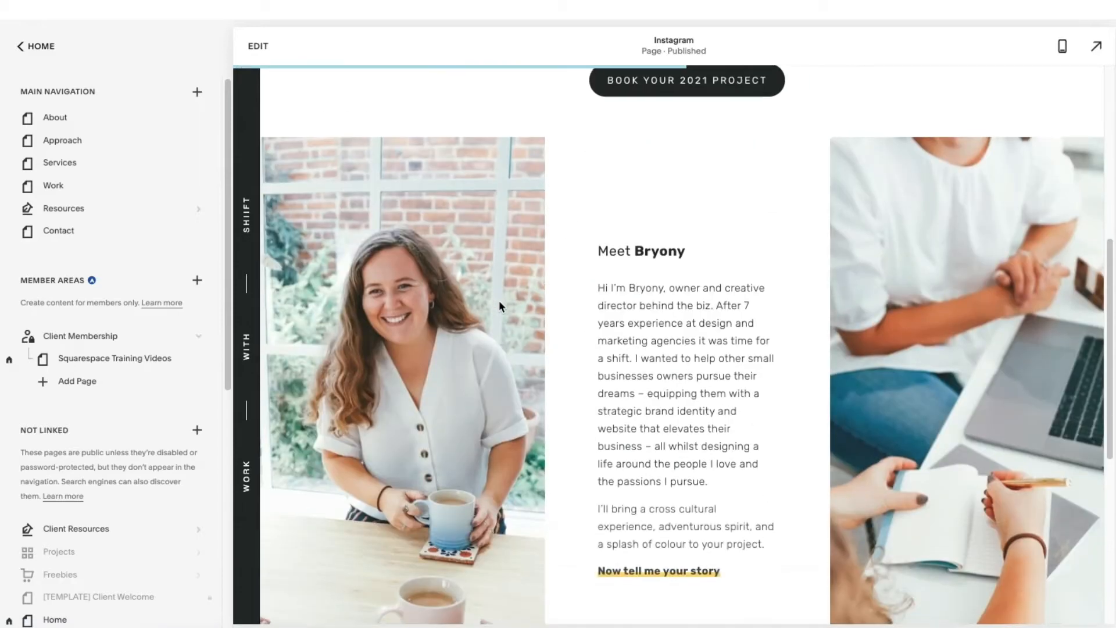
left_click_drag(605, 268, 731, 497)
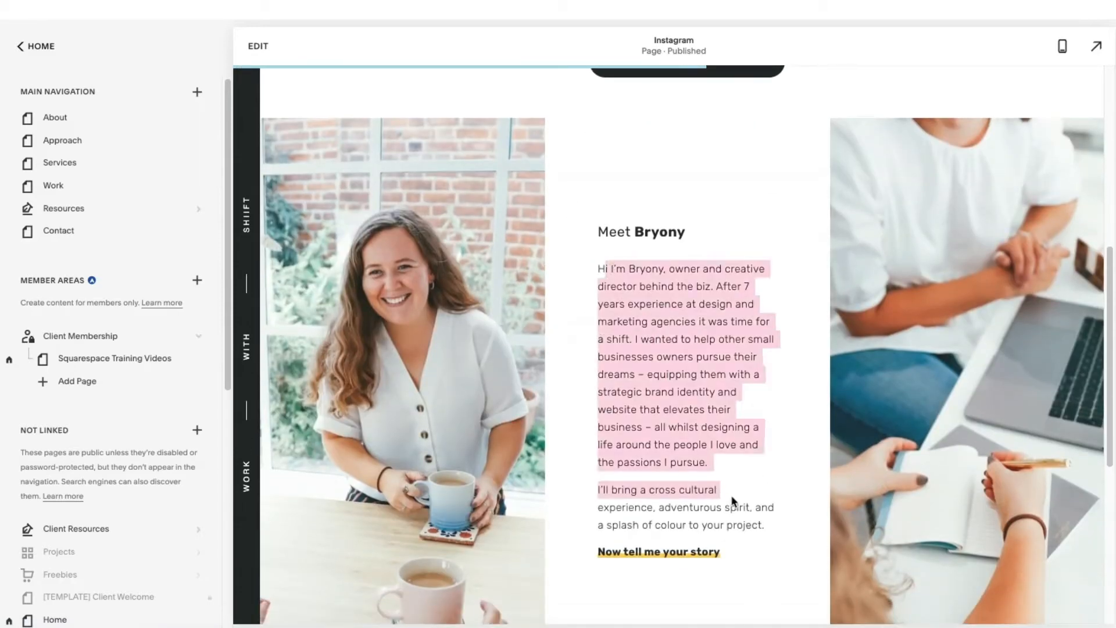
left_click(676, 426)
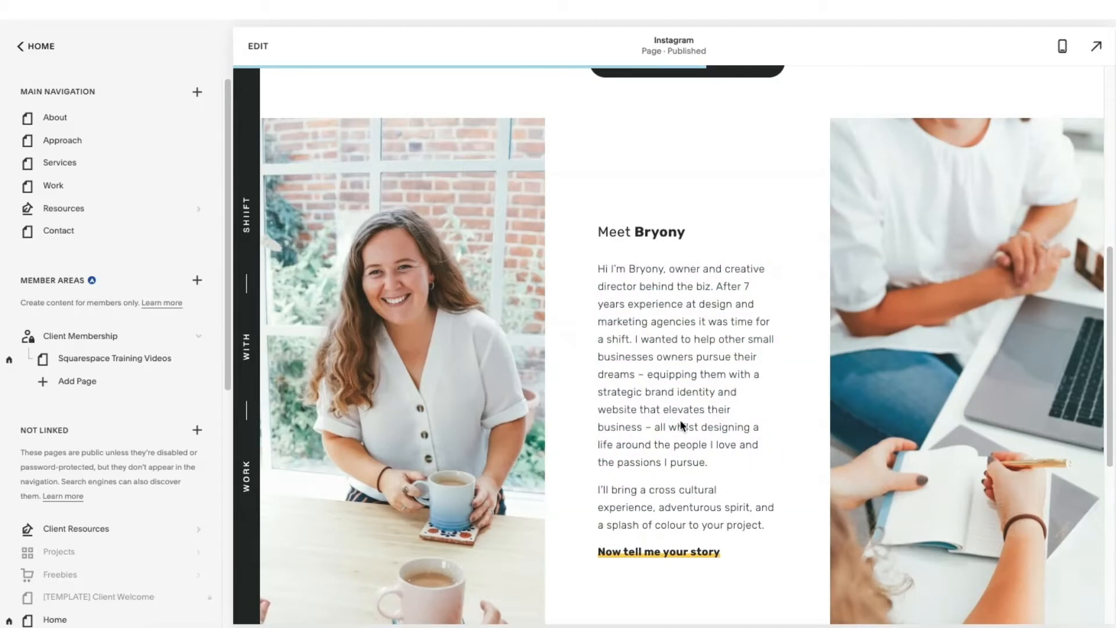
scroll(683, 424, "down", 1)
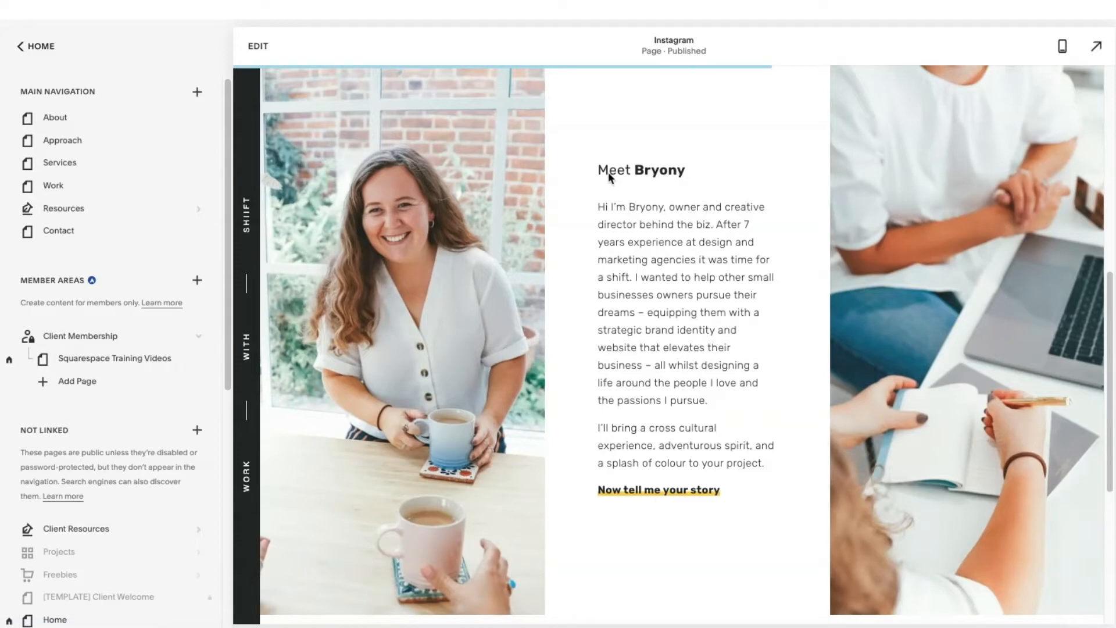
scroll(602, 349, "up", 6)
scroll(597, 417, "down", 3)
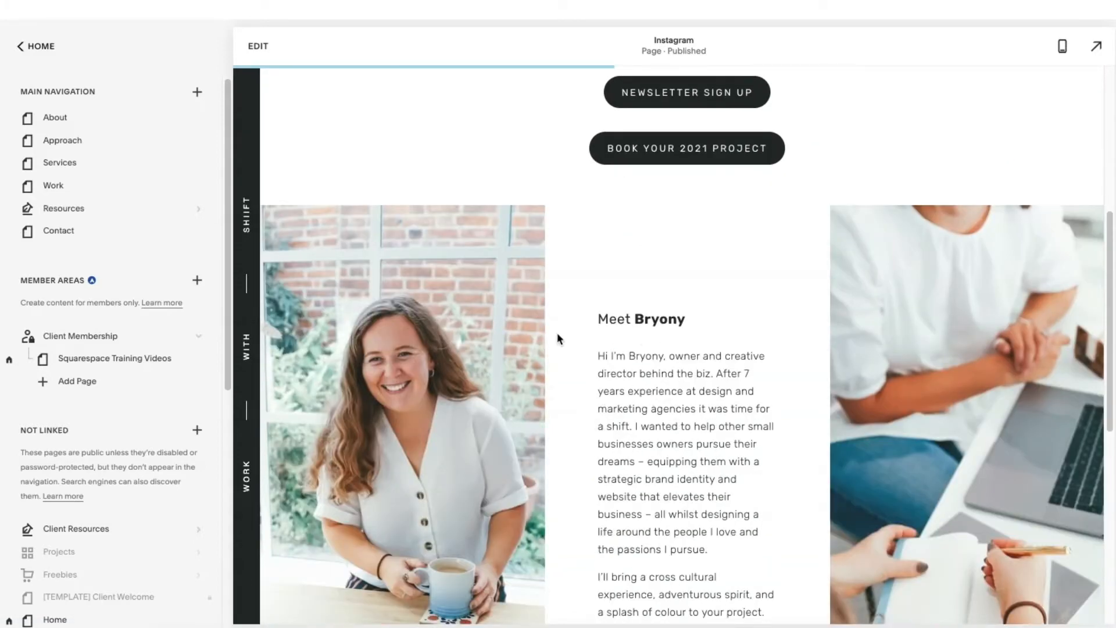
scroll(650, 390, "down", 2)
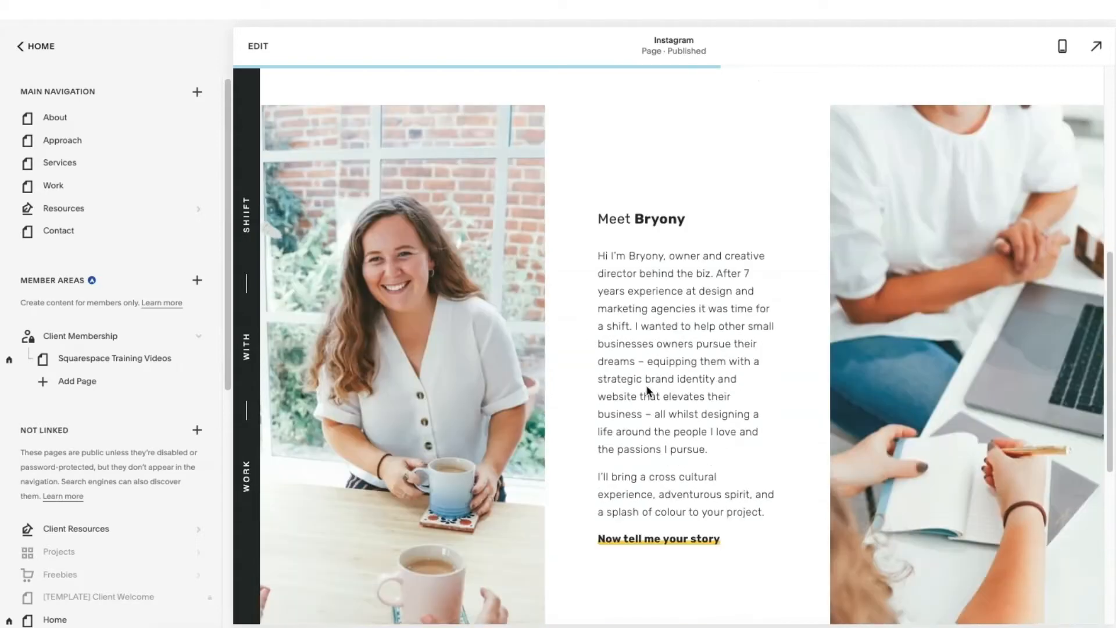
scroll(649, 391, "down", 6)
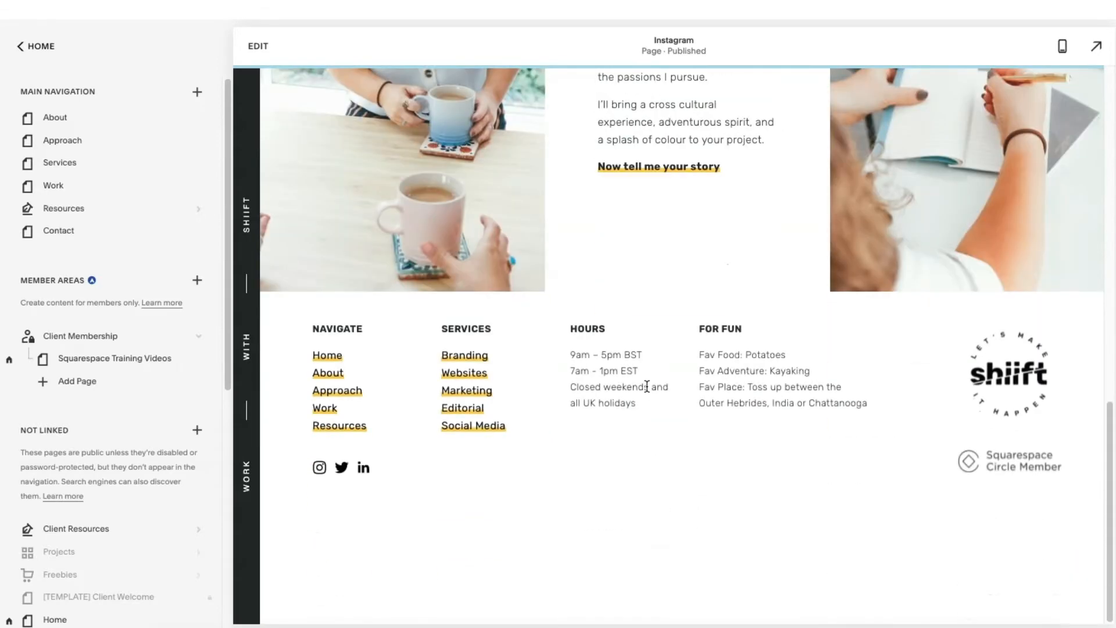
scroll(649, 391, "up", 8)
scroll(1027, 106, "up", 5)
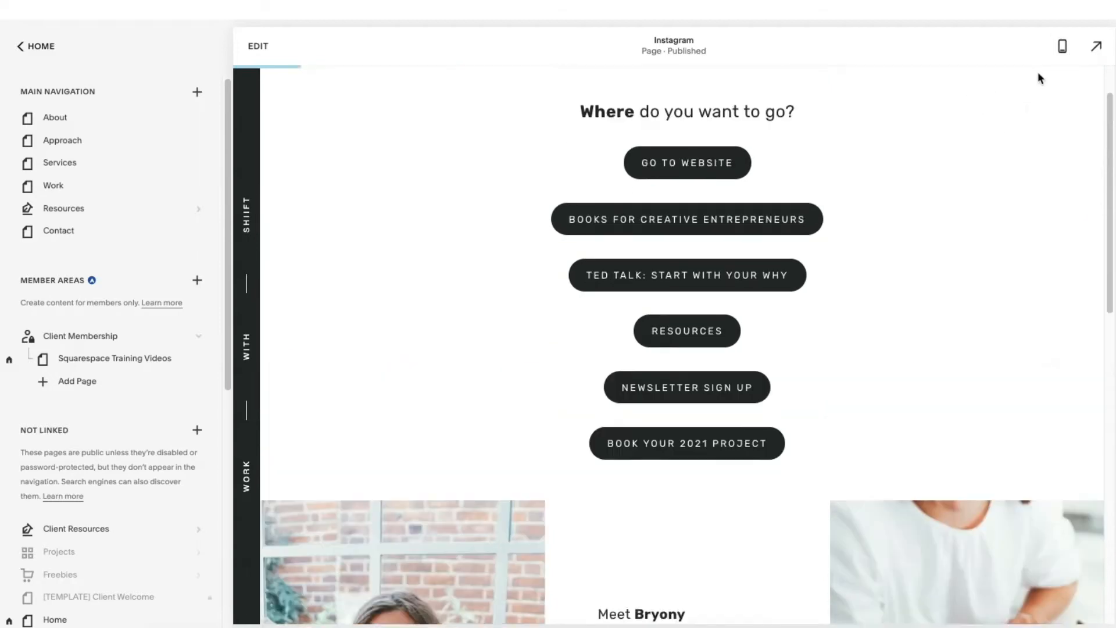
Preview the Instagram page in mobile view, examine its buttons, photos, introduction and footer, and return to desktop view
left_click(1064, 52)
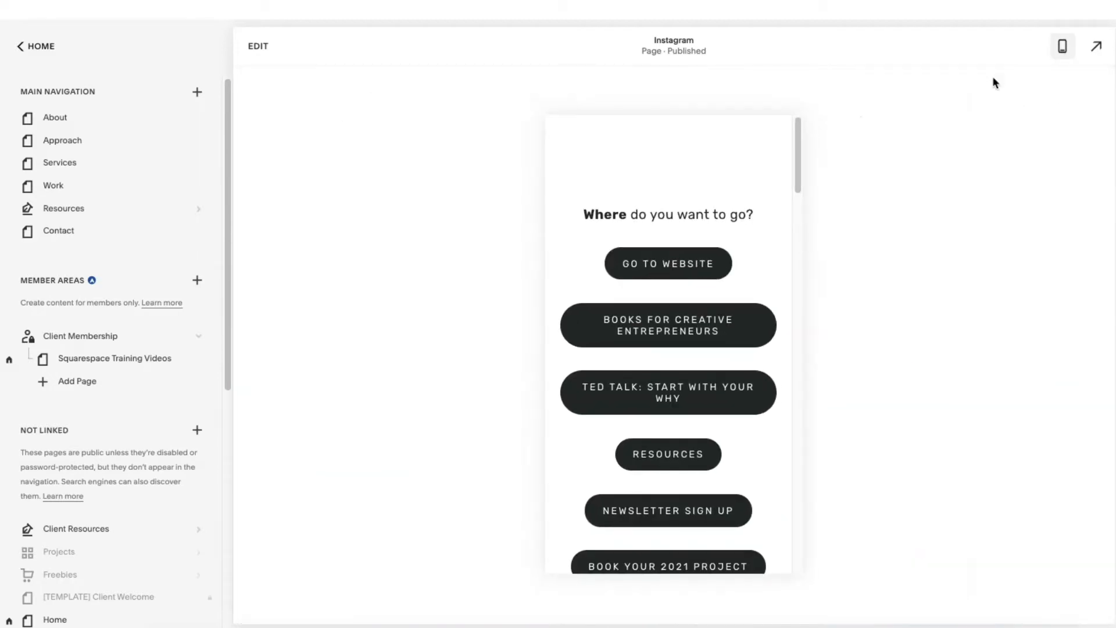
scroll(576, 281, "down", 2)
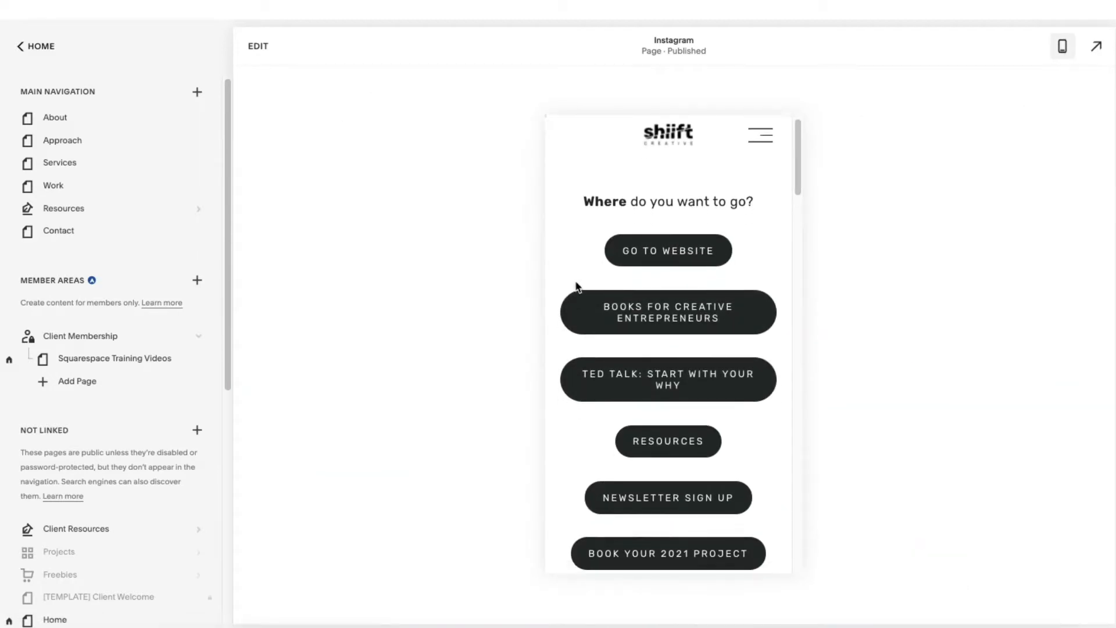
scroll(575, 281, "up", 2)
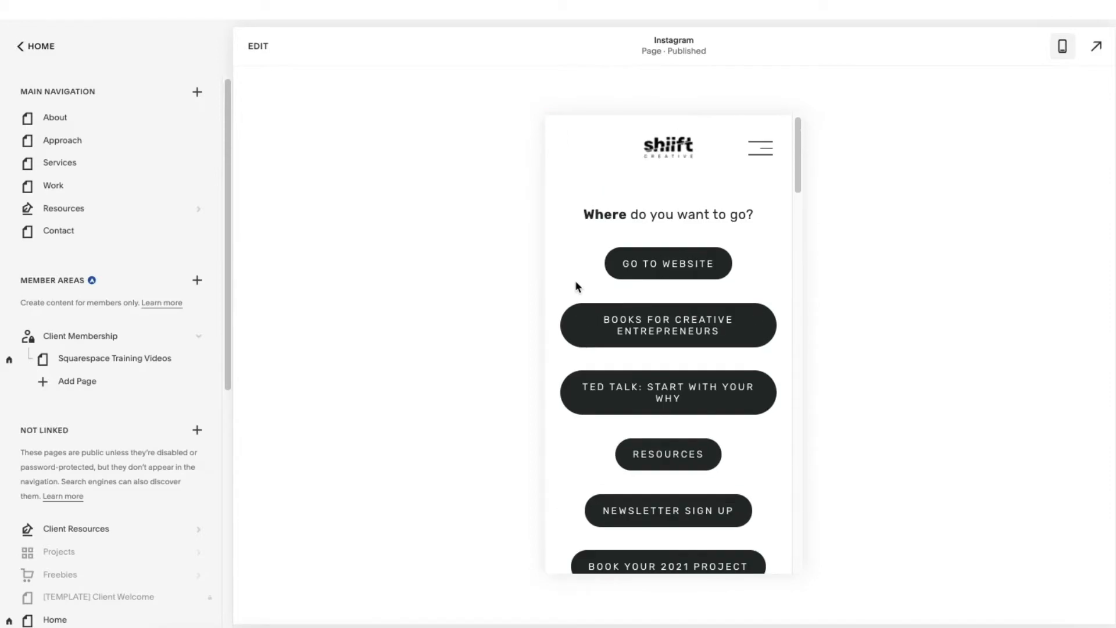
scroll(576, 283, "down", 6)
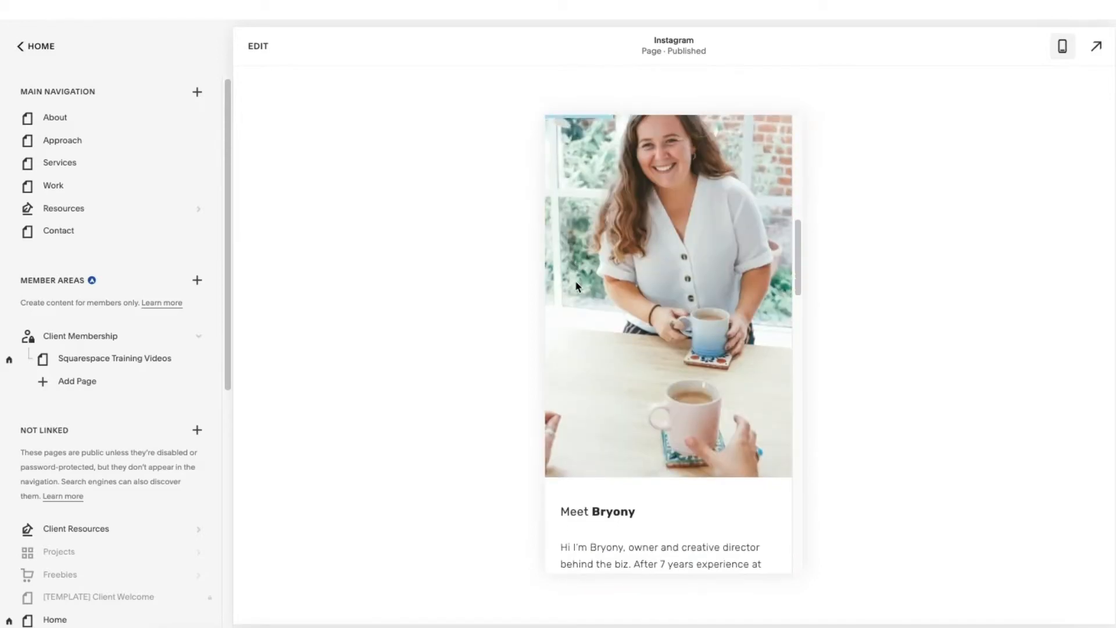
scroll(576, 285, "down", 5)
scroll(577, 285, "down", 8)
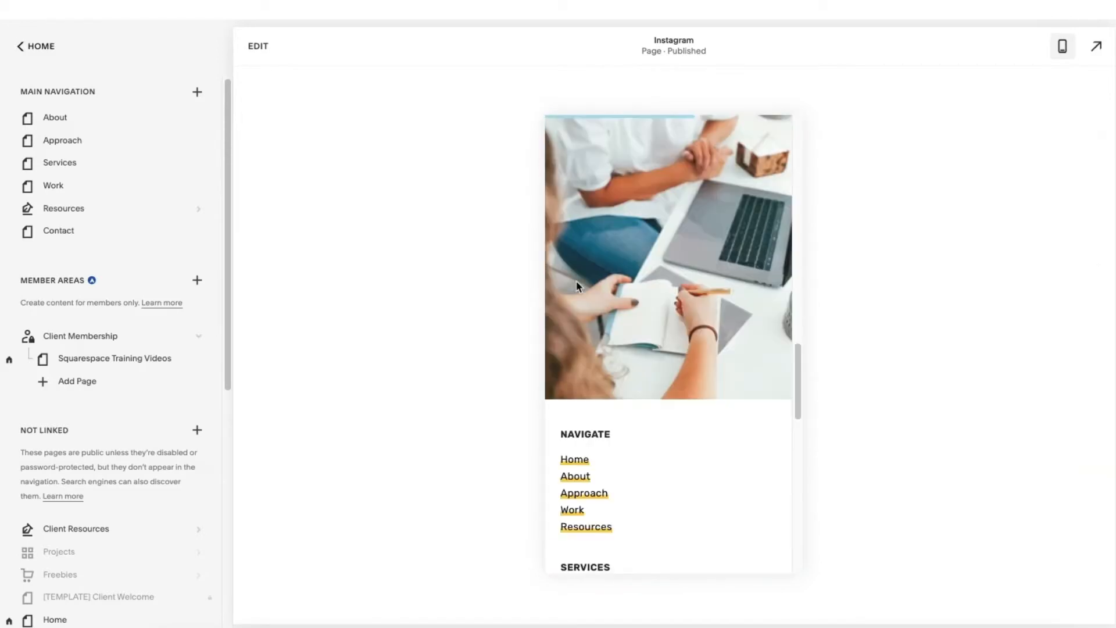
scroll(576, 285, "up", 6)
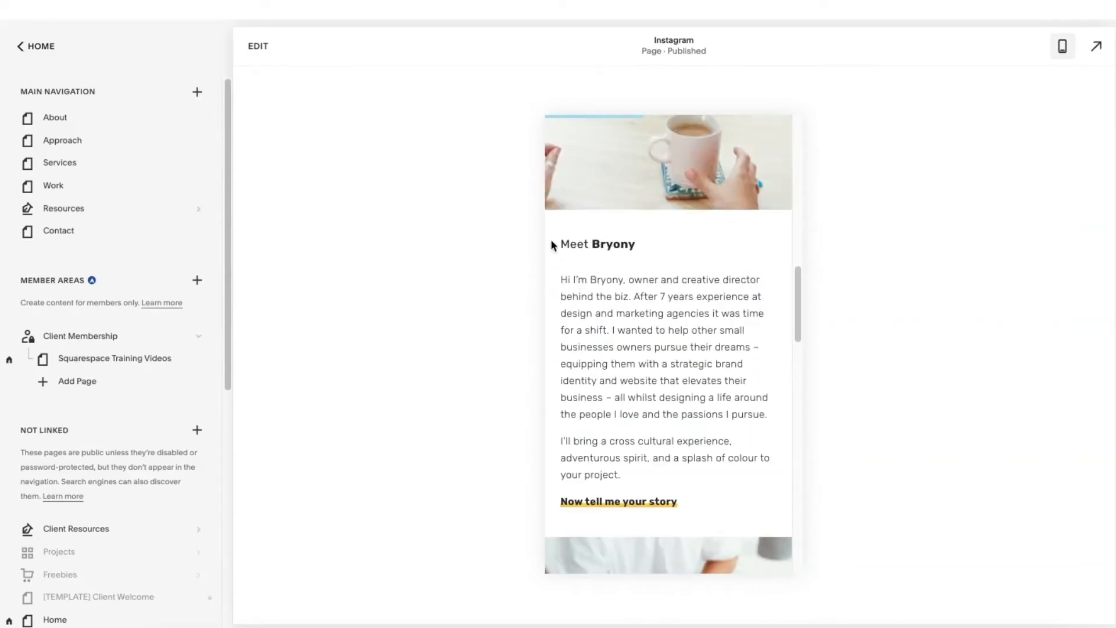
left_click_drag(709, 403, 766, 416)
left_click(647, 362)
scroll(666, 376, "down", 4)
scroll(666, 376, "down", 5)
scroll(666, 375, "up", 10)
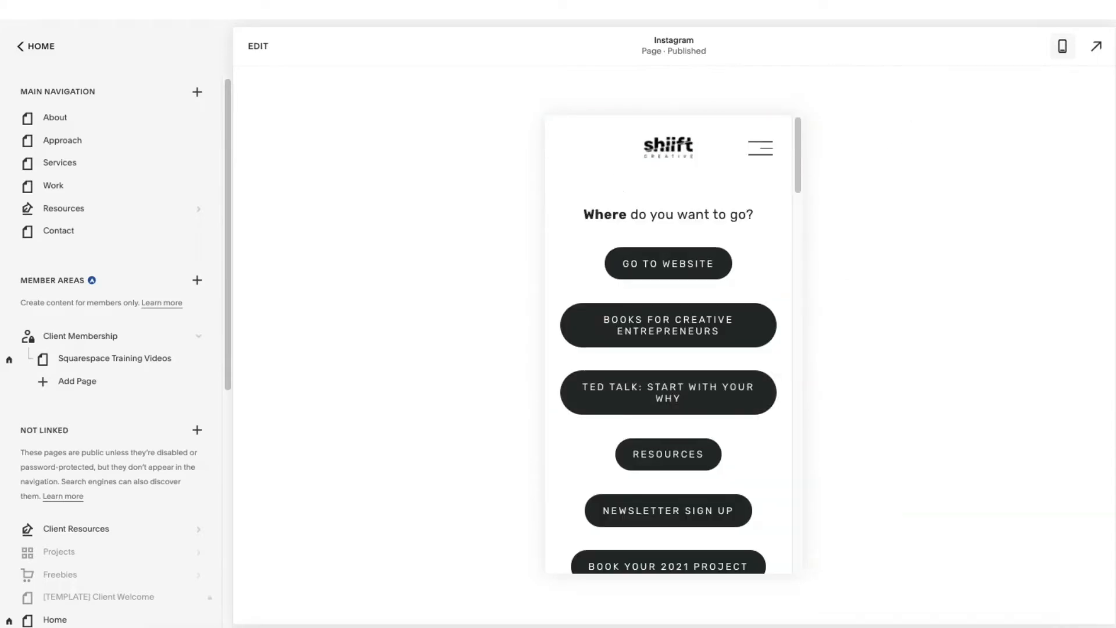
left_click(1063, 48)
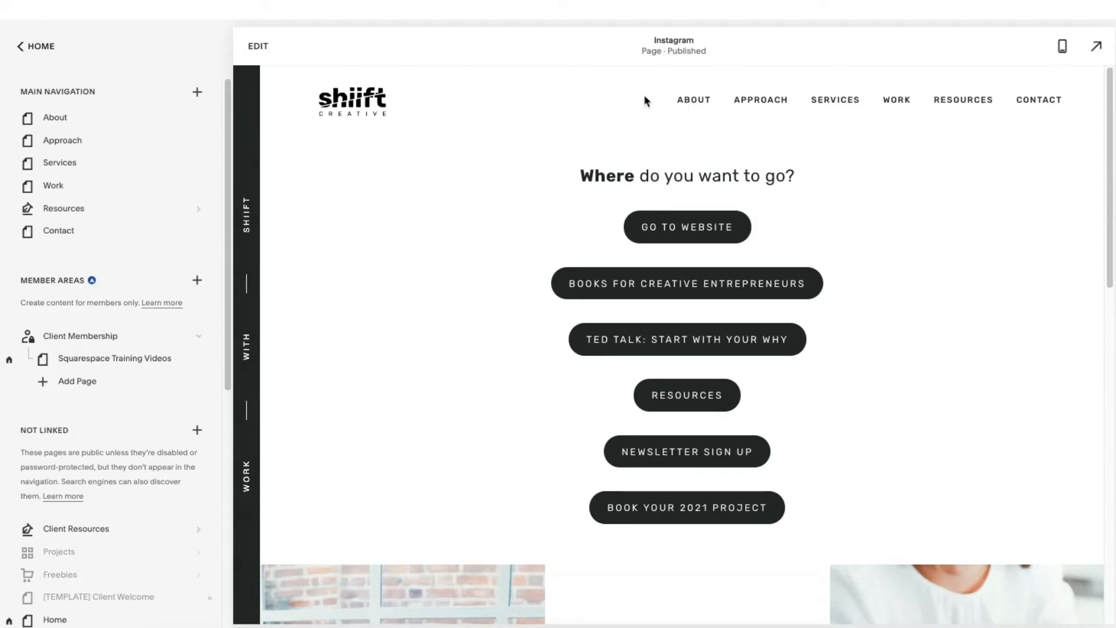
Add a blank page to the Not Linked pages and name it Instagram
left_click(197, 432)
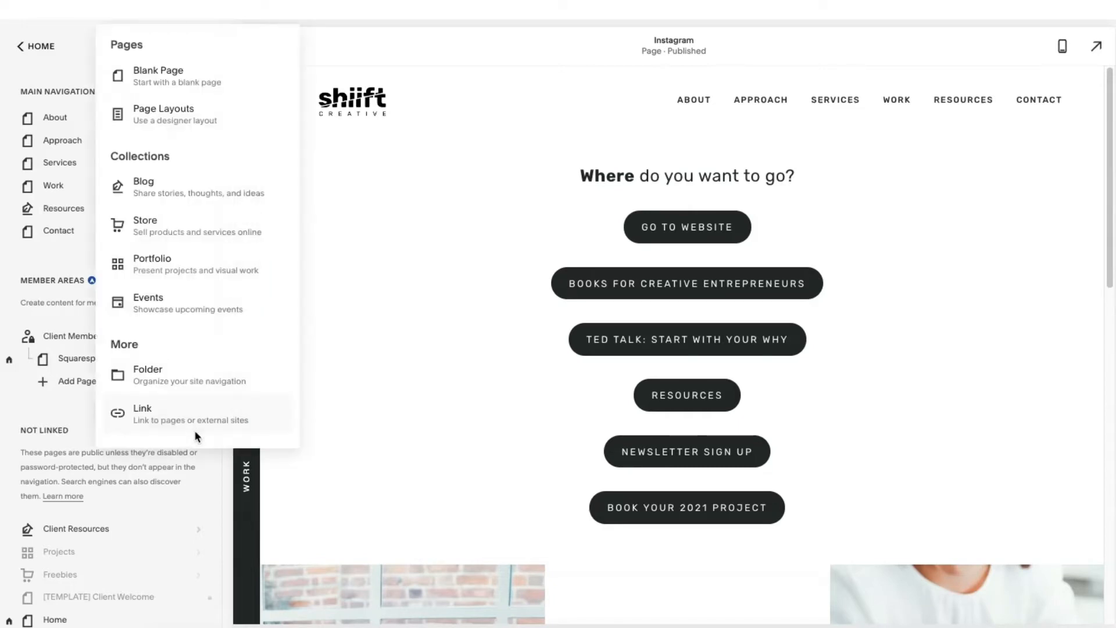
left_click(159, 72)
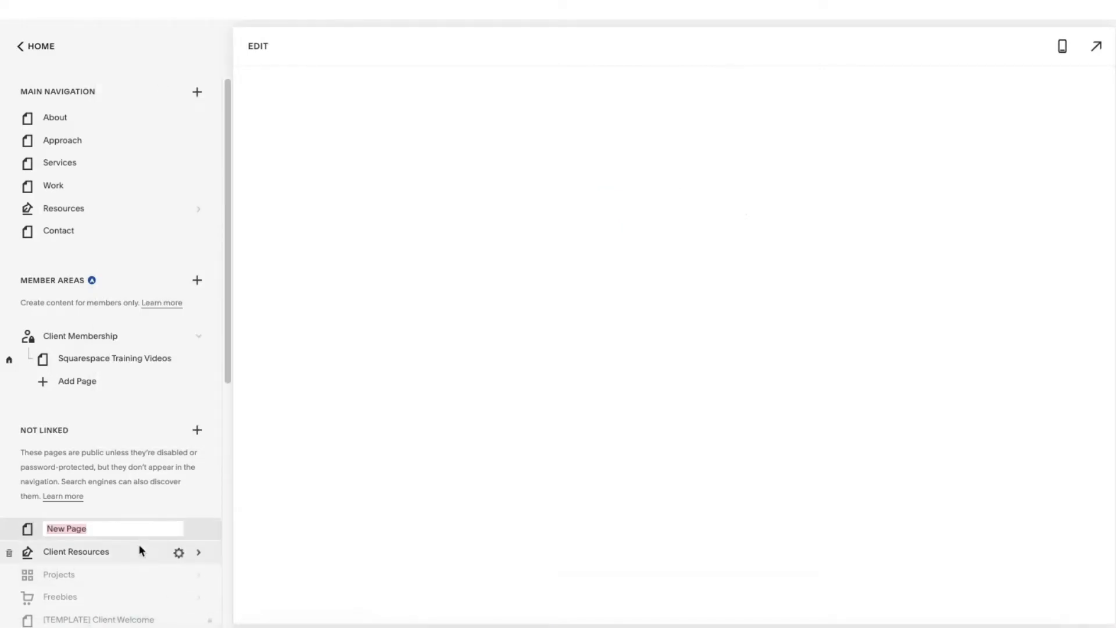
type("Insta")
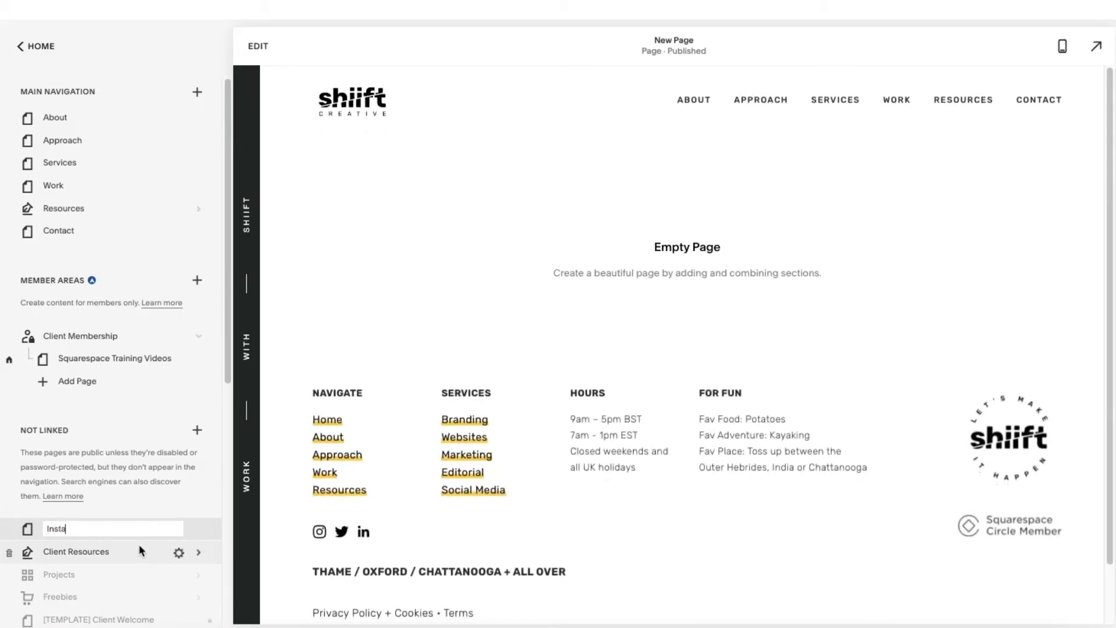
type("gram")
key("Return")
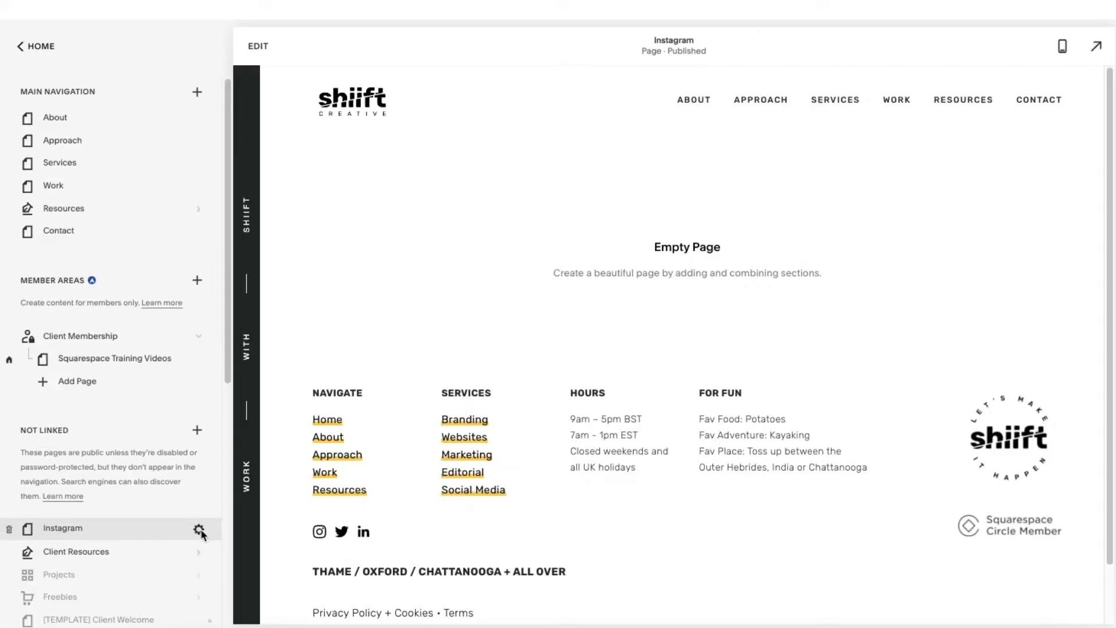
Hide the new Instagram page from search results in its SEO settings and save the page settings
left_click(199, 530)
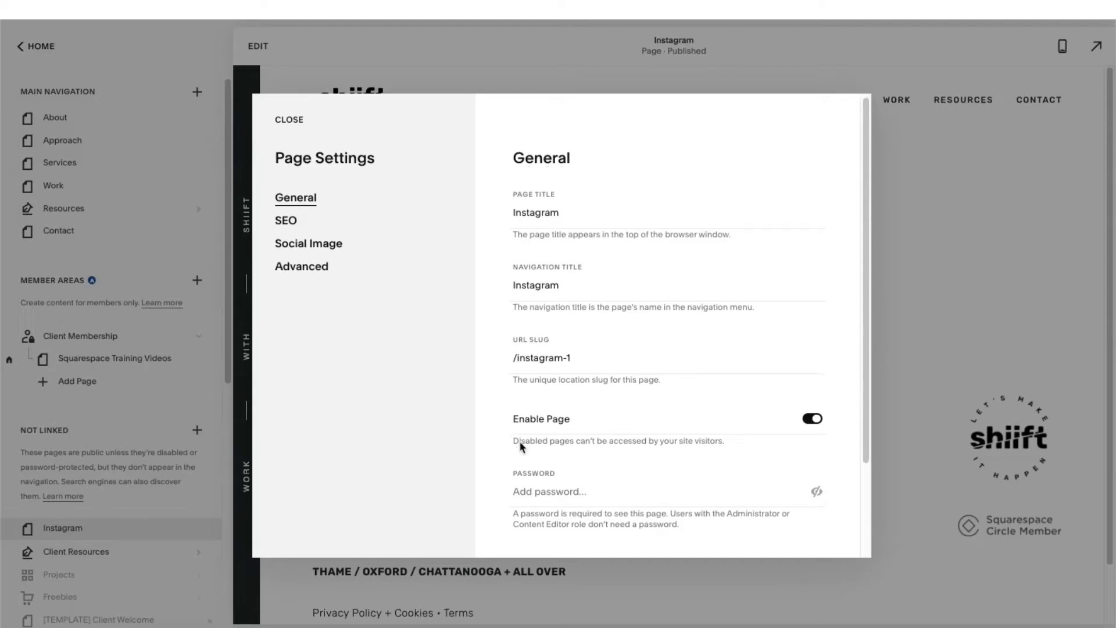
scroll(518, 441, "down", 2)
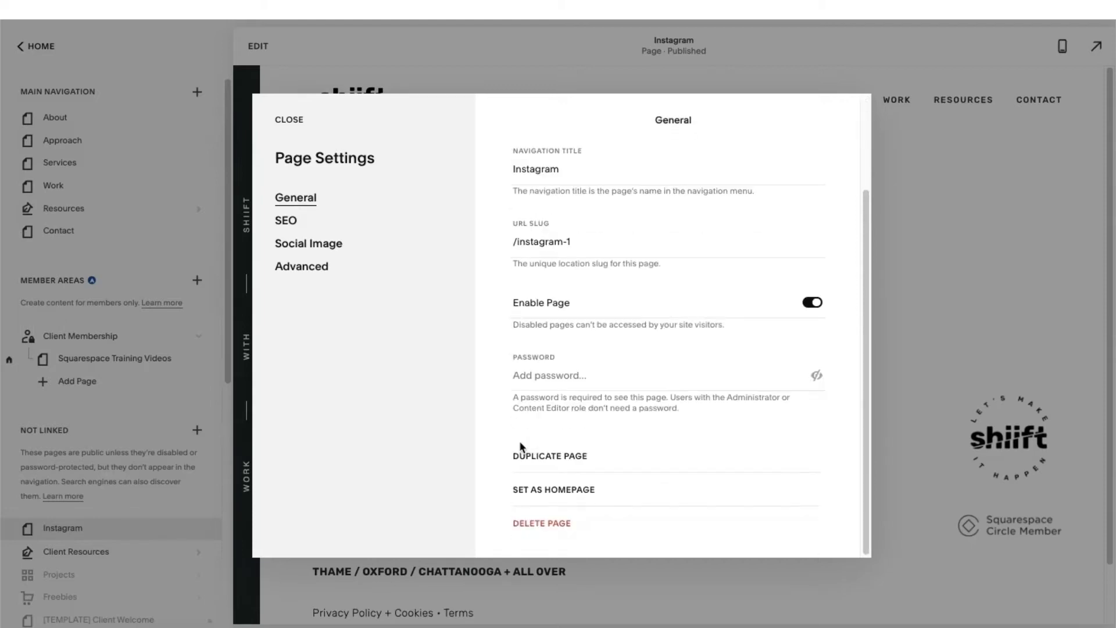
left_click(293, 223)
scroll(701, 486, "down", 2)
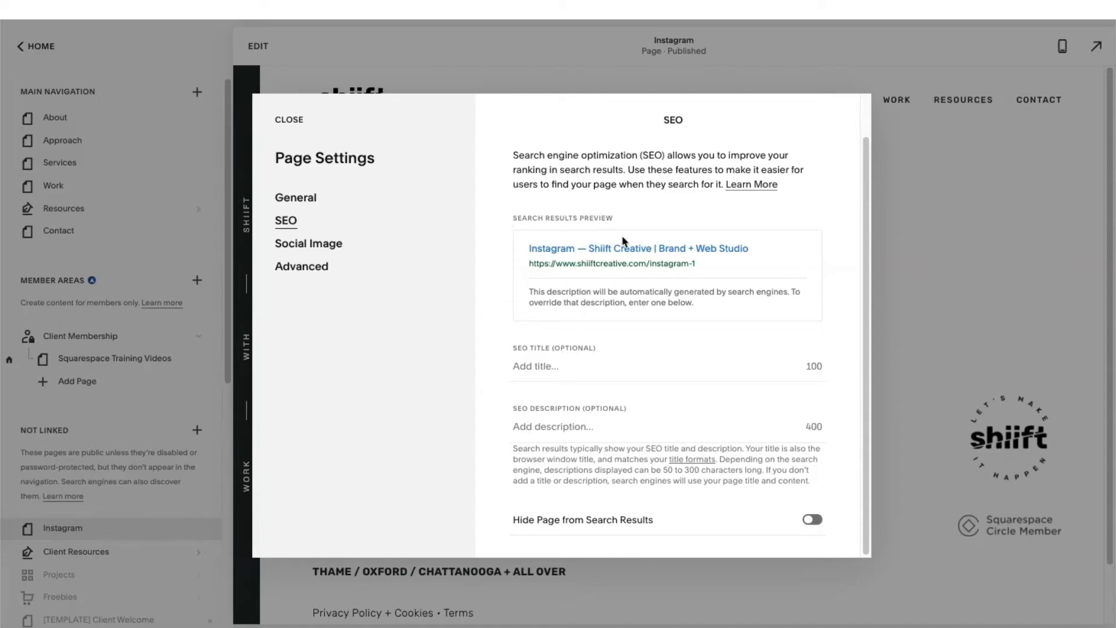
left_click(817, 523)
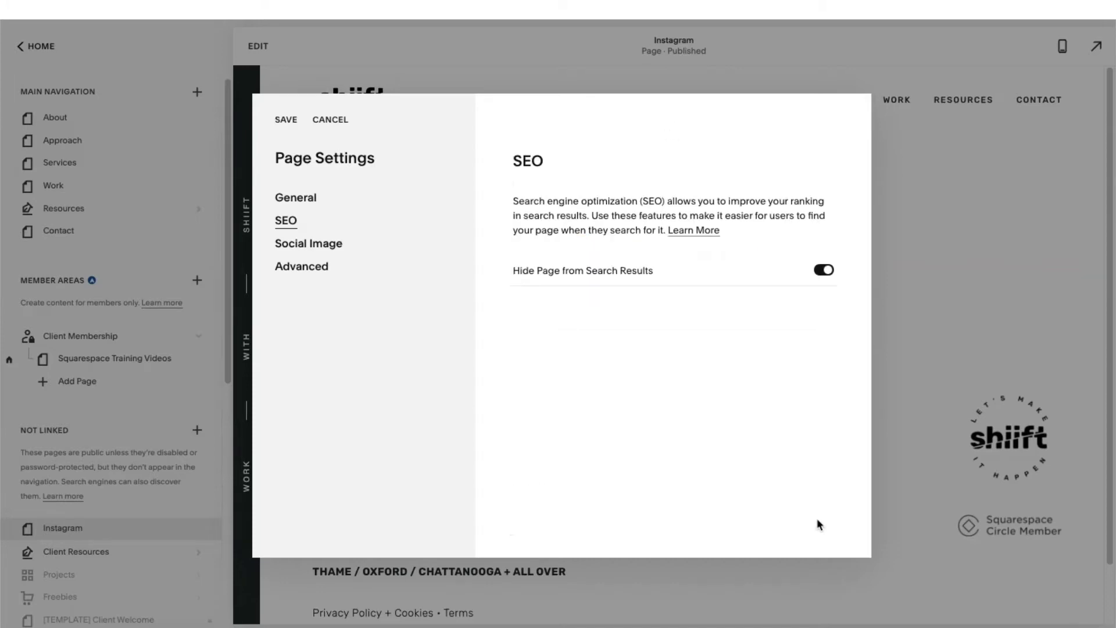
left_click(285, 121)
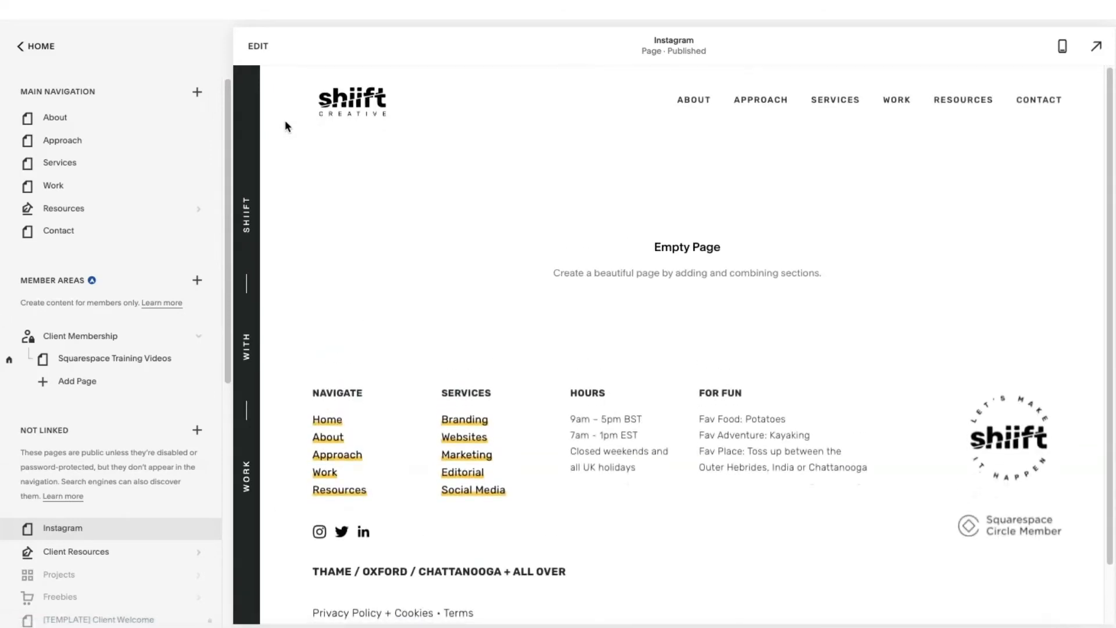
Start editing the empty Instagram page and add a blank section to it
left_click(258, 46)
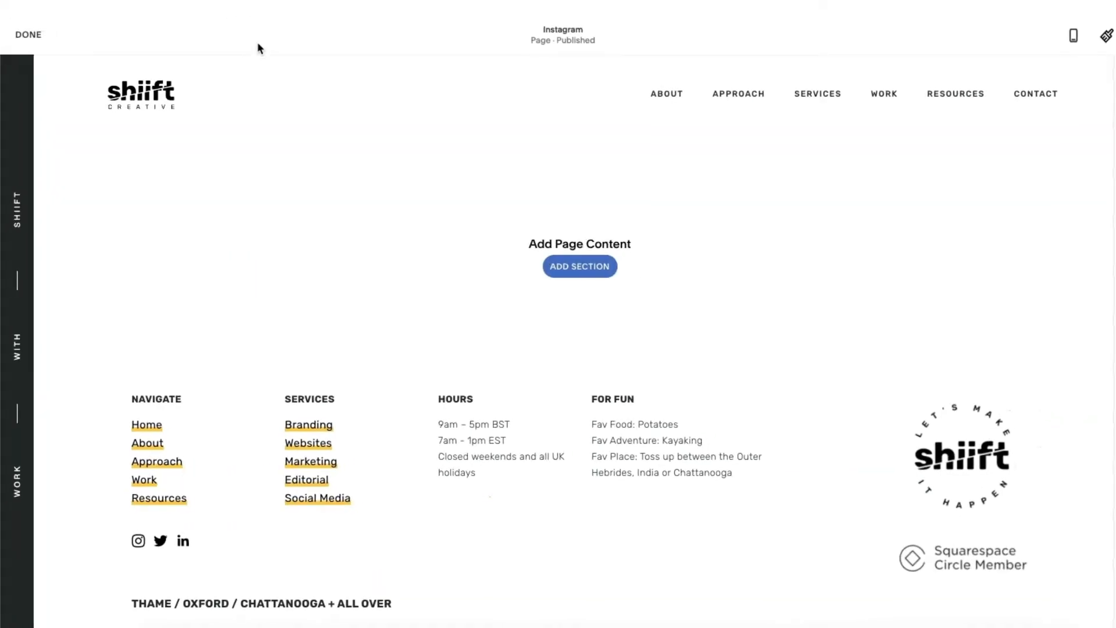
left_click(562, 272)
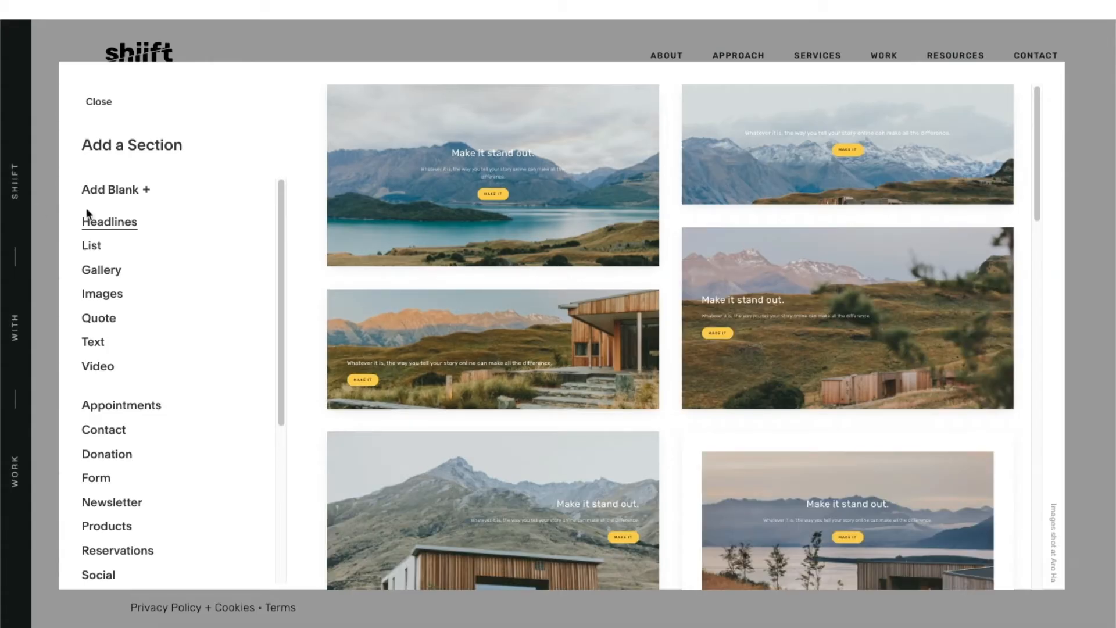
left_click(112, 191)
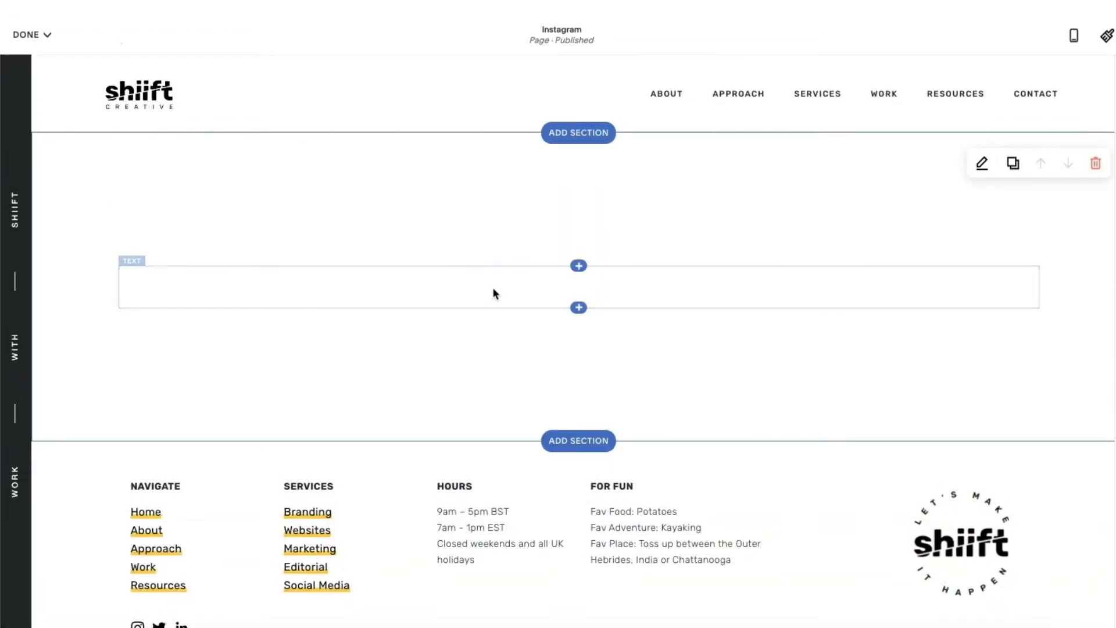
Enter the text "Where do you want to go?" in the section's empty text block
left_click(575, 293)
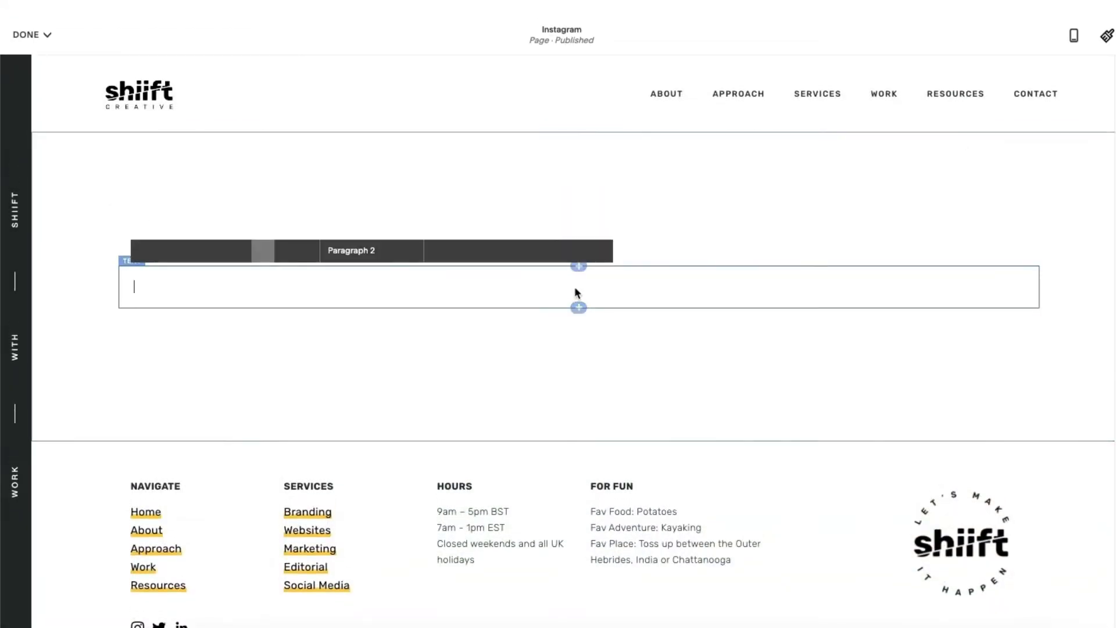
left_click(471, 204)
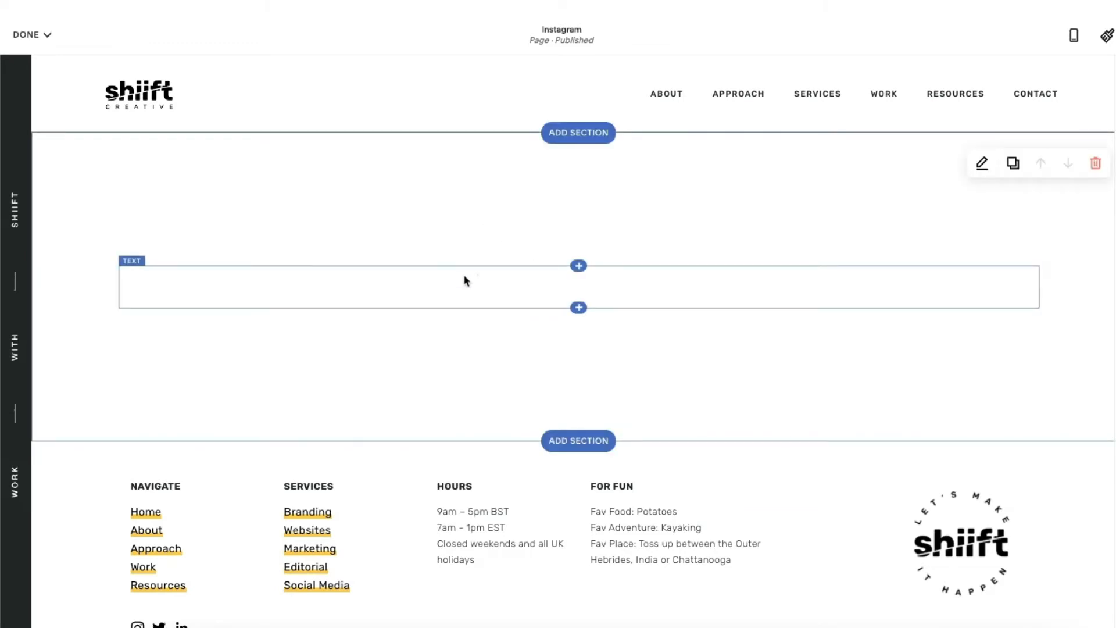
left_click(487, 291)
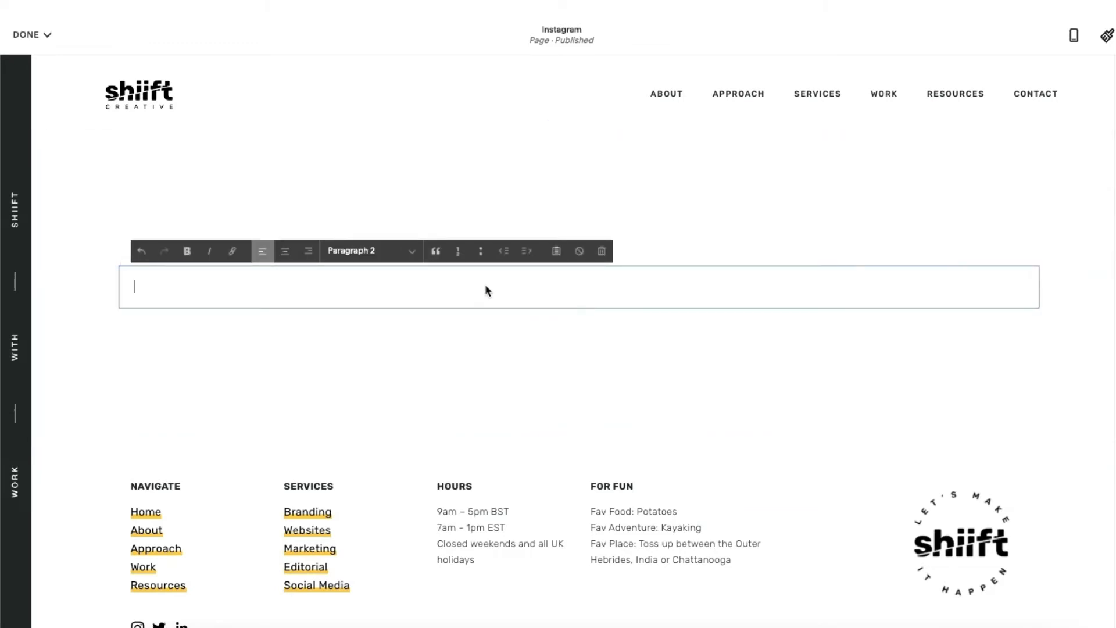
type("Wha")
type("t wh")
type(" want to go?")
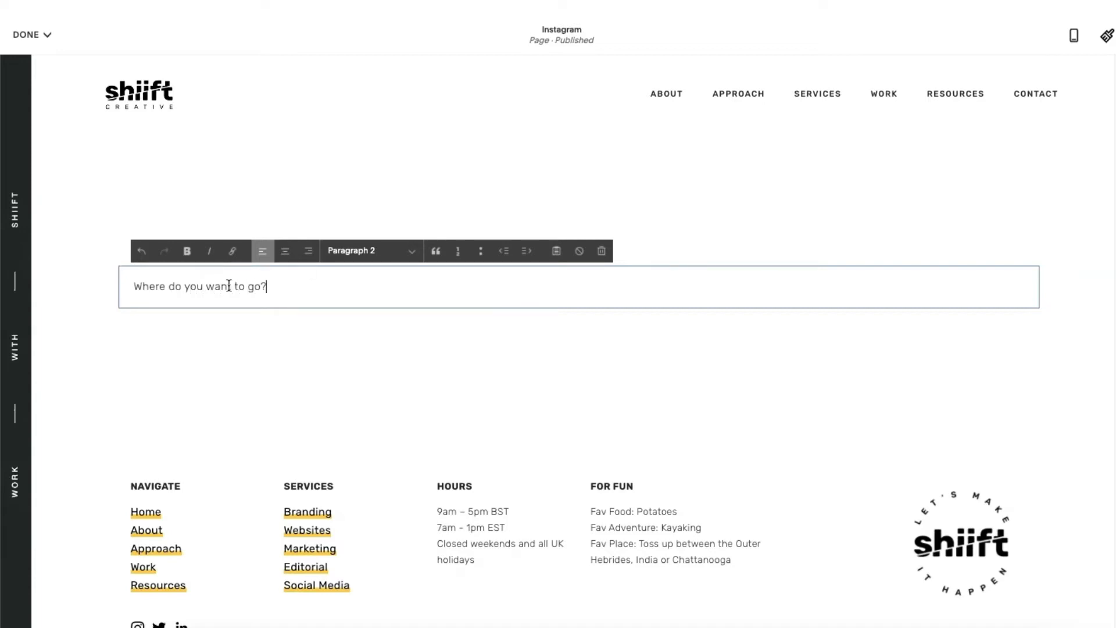
Centre the "Where do you want to go?" text and format it as Heading 2
left_click(285, 251)
left_click(351, 254)
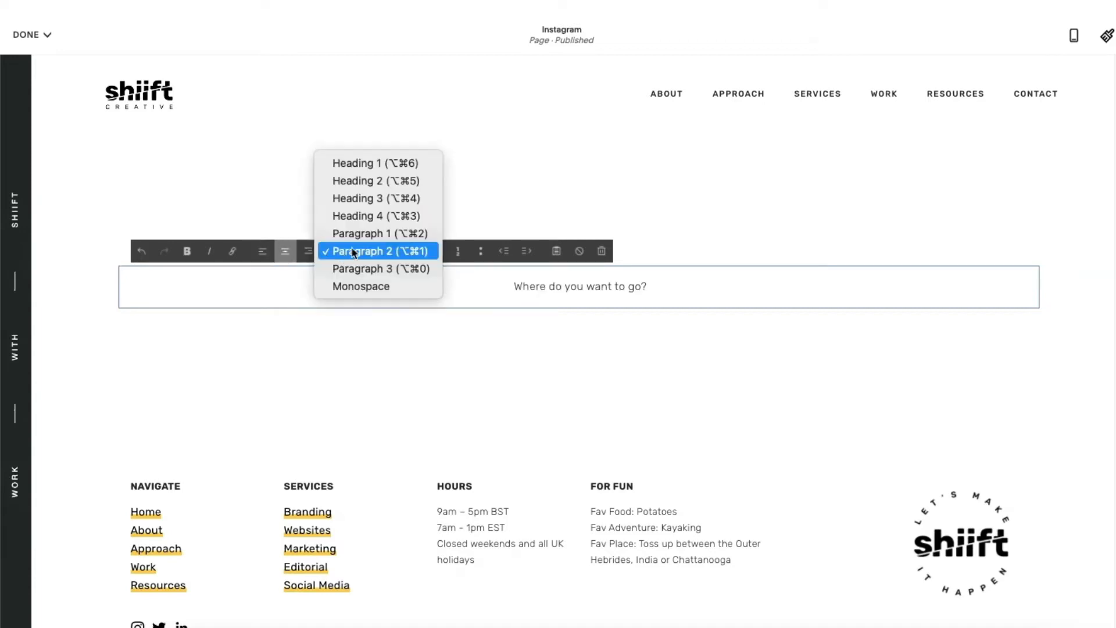
left_click(369, 198)
left_click(383, 255)
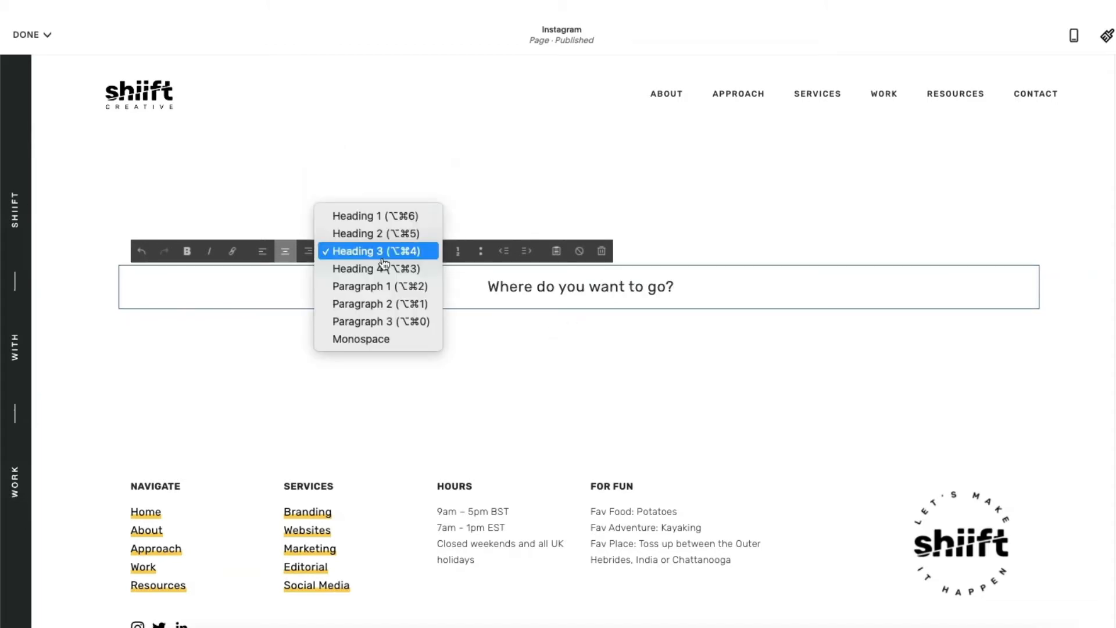
left_click(359, 234)
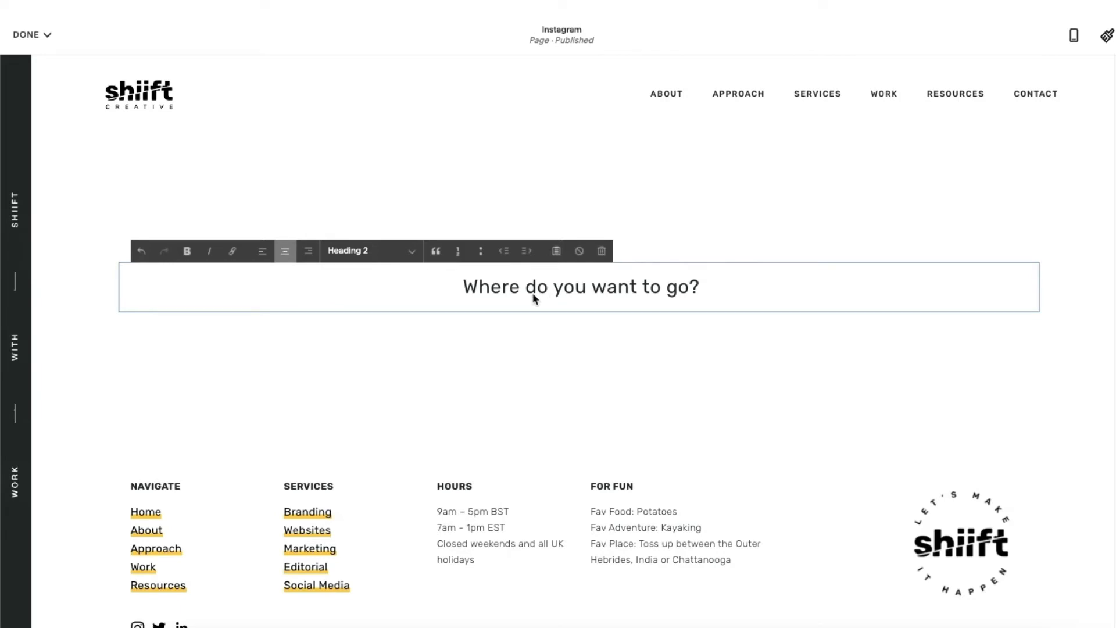
Make the word "Where" in the heading bold and finish editing the text block
left_click_drag(466, 287, 519, 292)
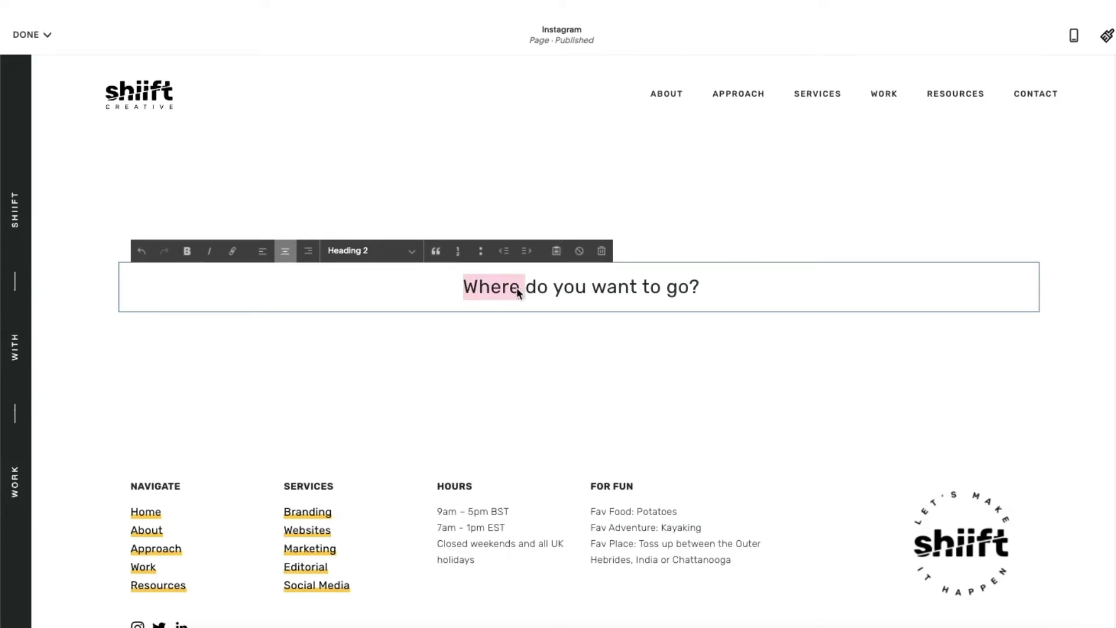
left_click(182, 253)
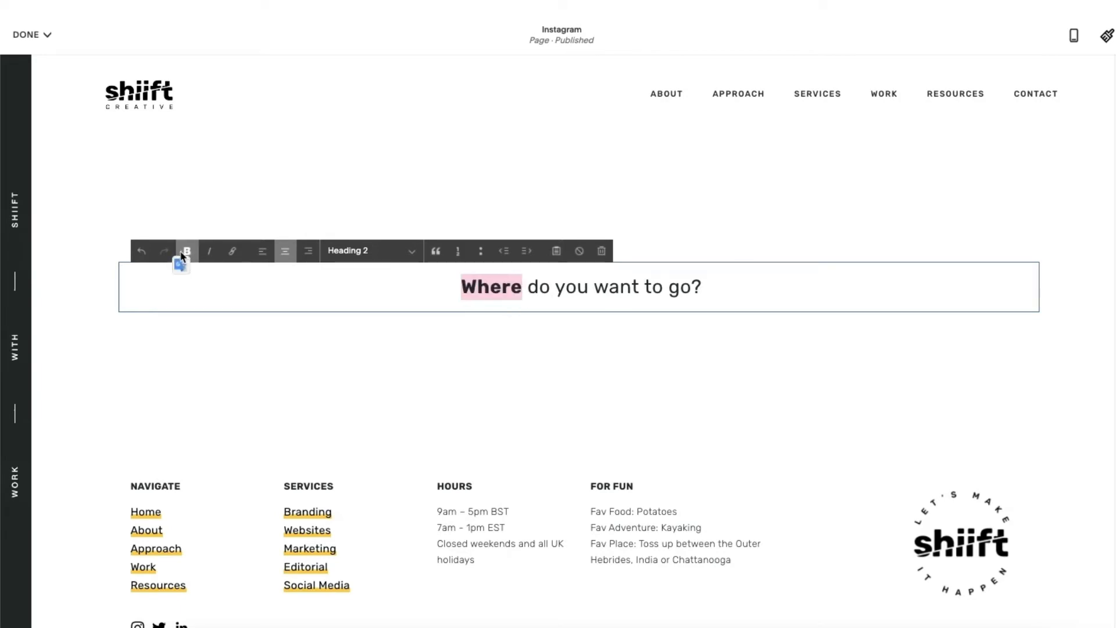
left_click(652, 284)
left_click(700, 291)
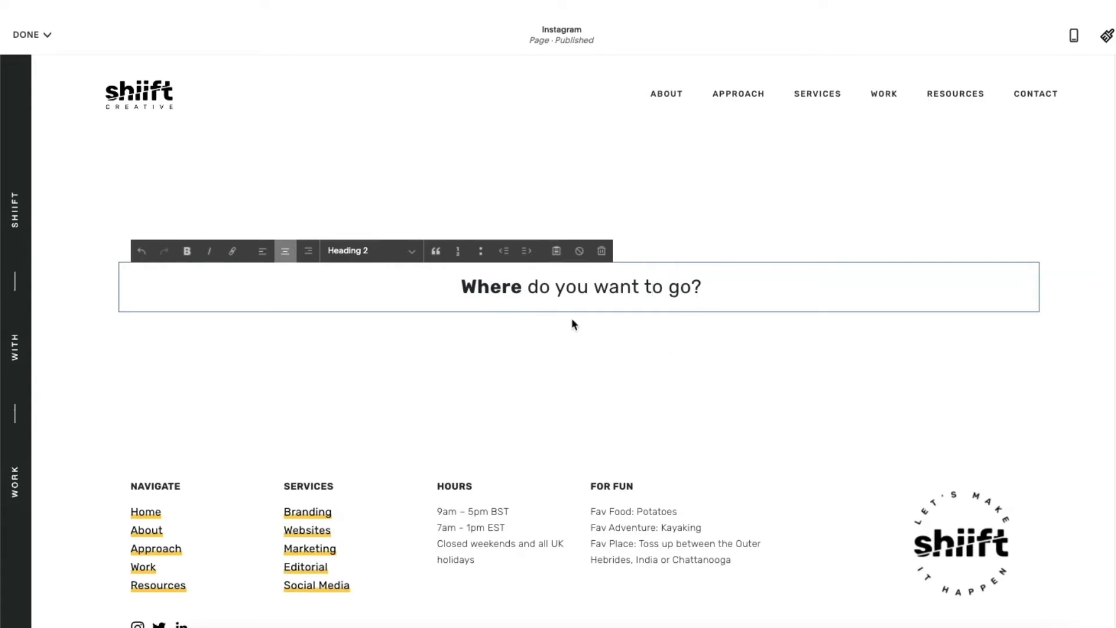
left_click(564, 340)
Add a button below the heading, label it "Go website" and link it to shiiftcreative.com
scroll(582, 303, "down", 1)
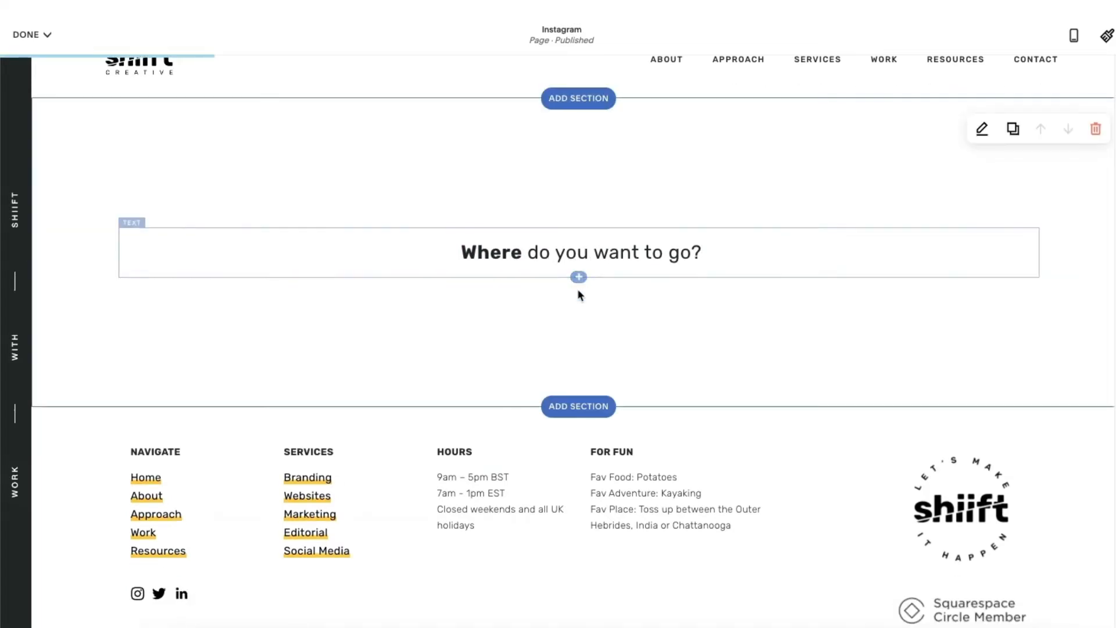
left_click(579, 278)
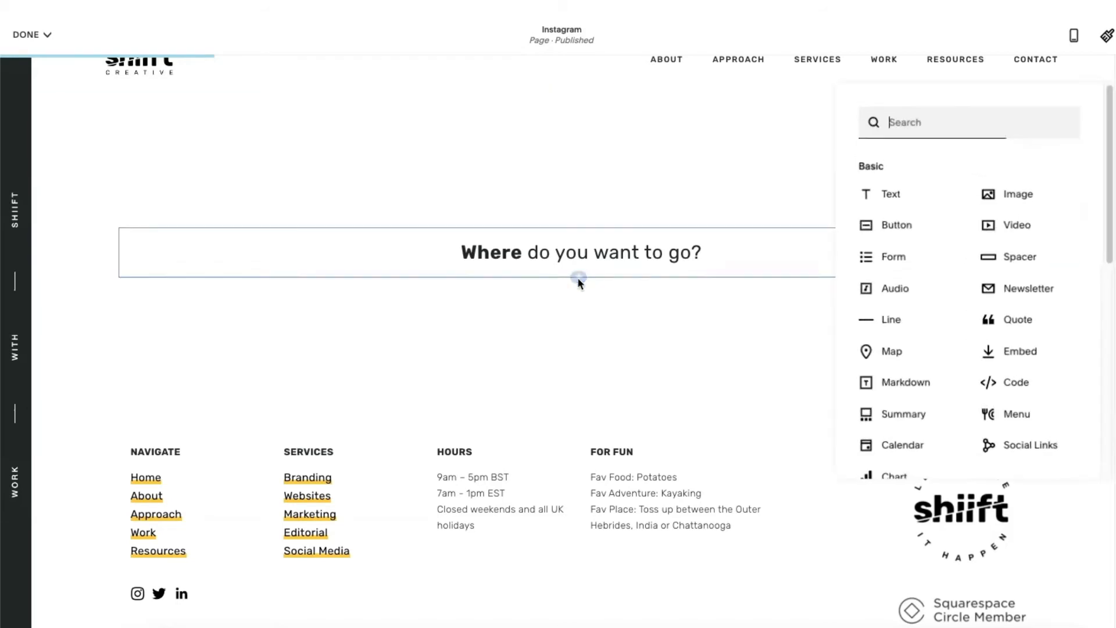
left_click(895, 228)
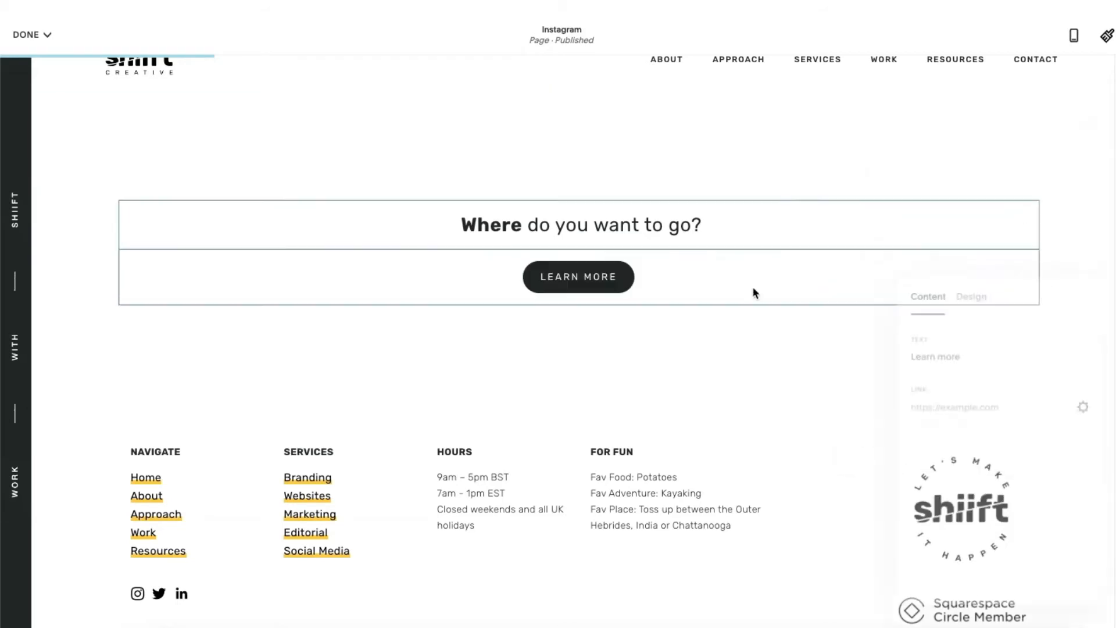
left_click(960, 353)
left_click_drag(960, 355, 813, 346)
type("Go website")
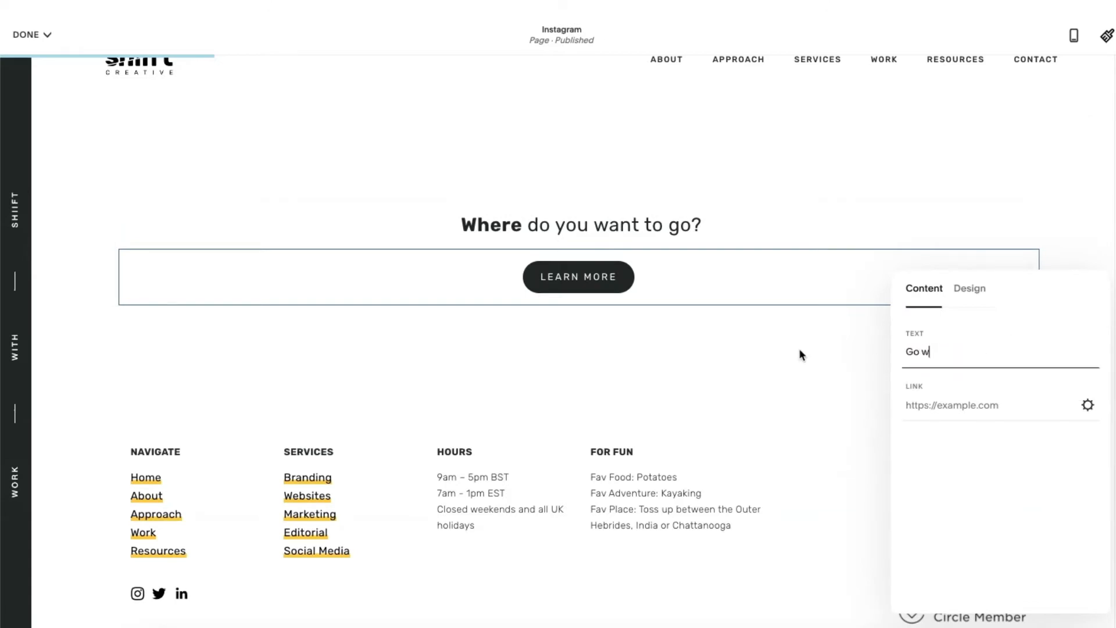
left_click(975, 411)
type("shiiftcreative.com")
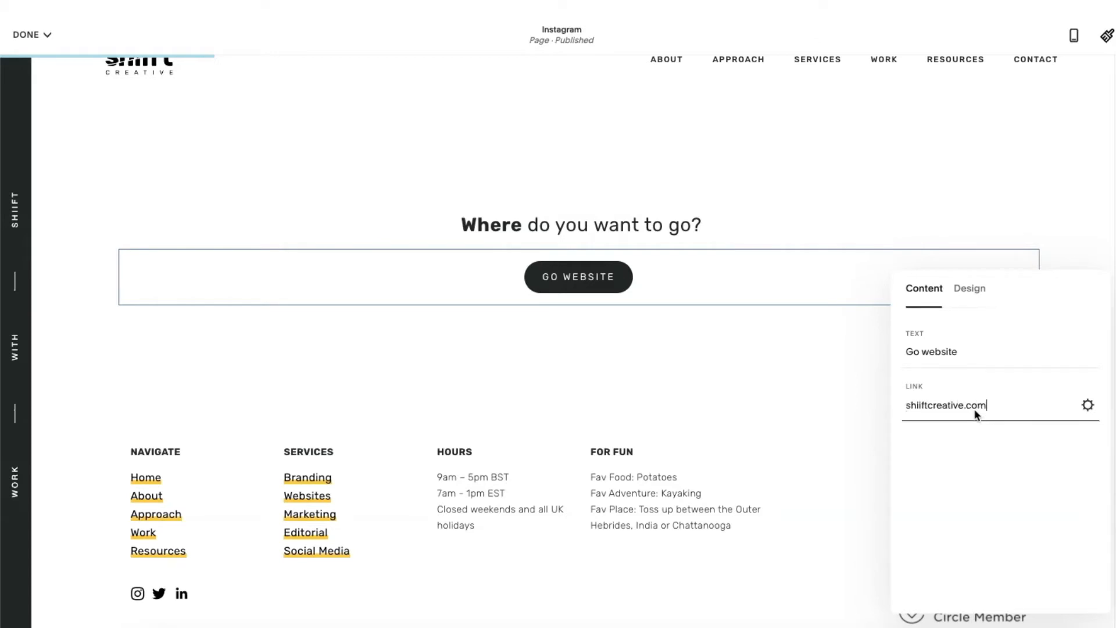
left_click(812, 381)
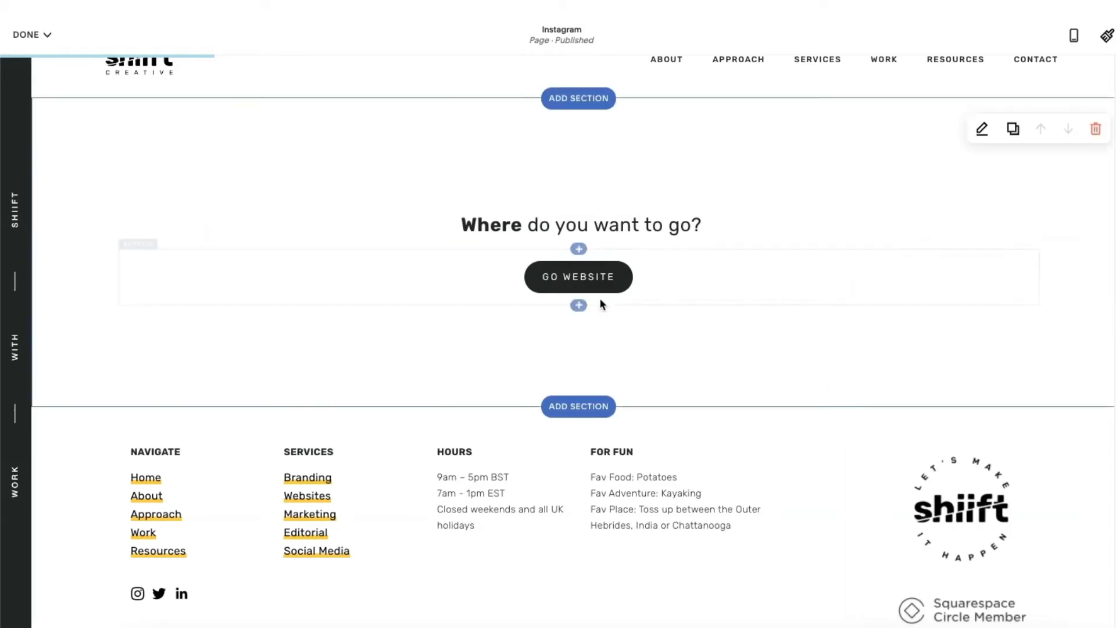
Add a second button below the Go website button and label it "Contact"
left_click(579, 305)
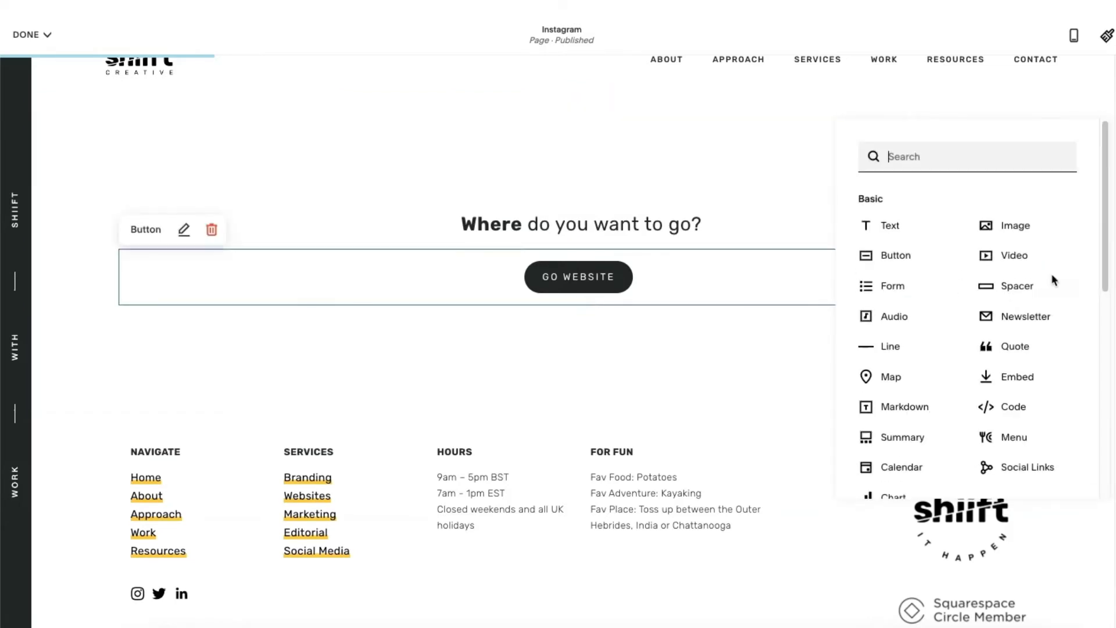
left_click(892, 264)
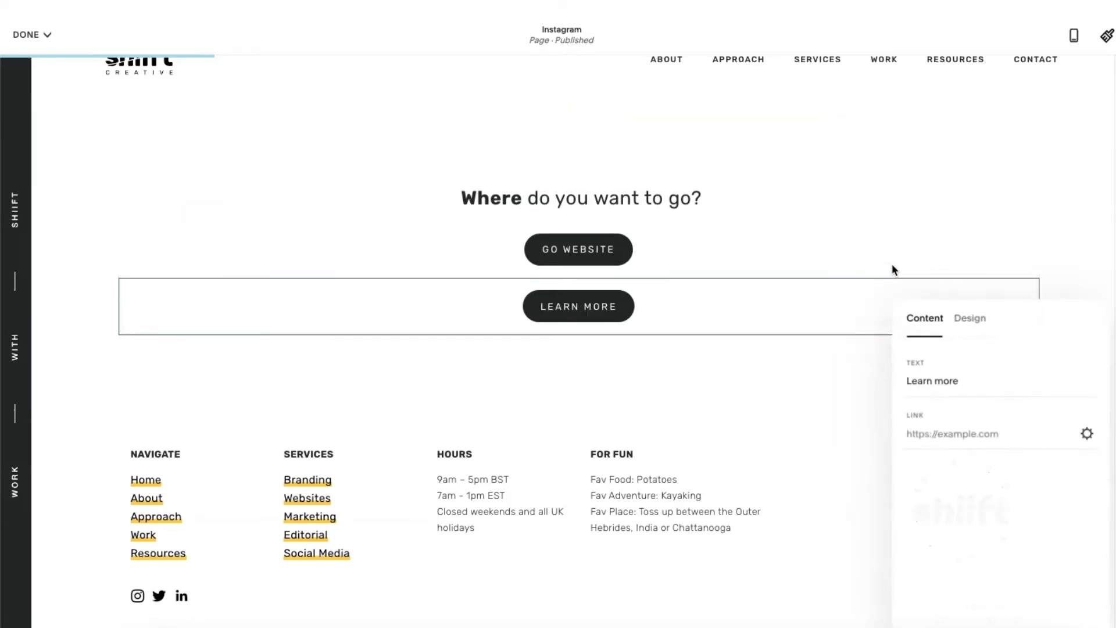
type("Contact")
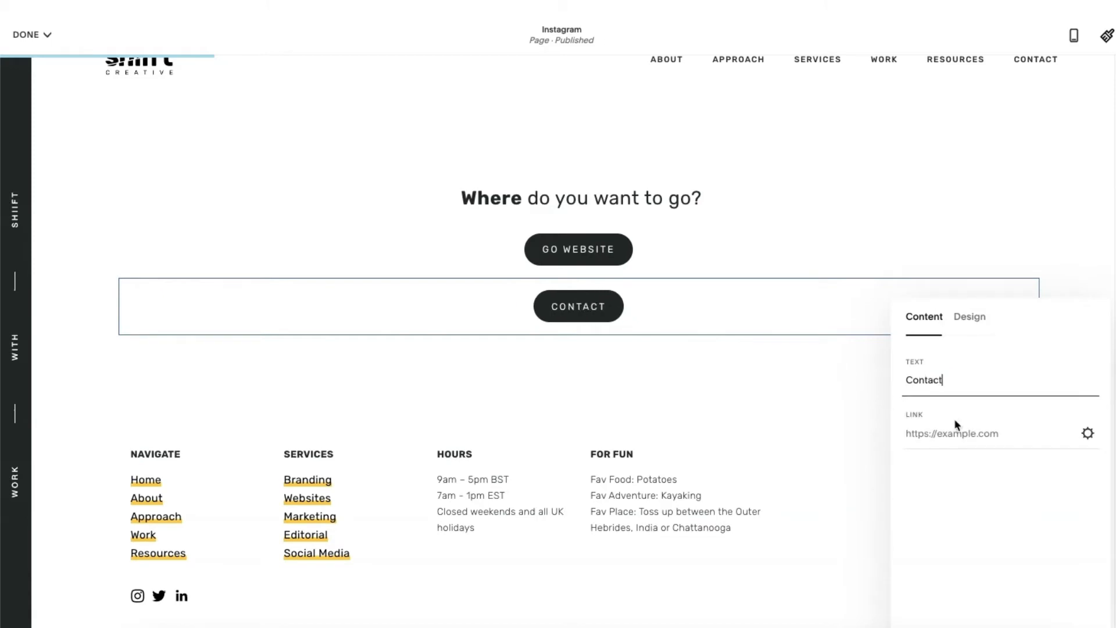
Link the Contact button to the site's /contact page, save the link and close the button settings
left_click(1087, 433)
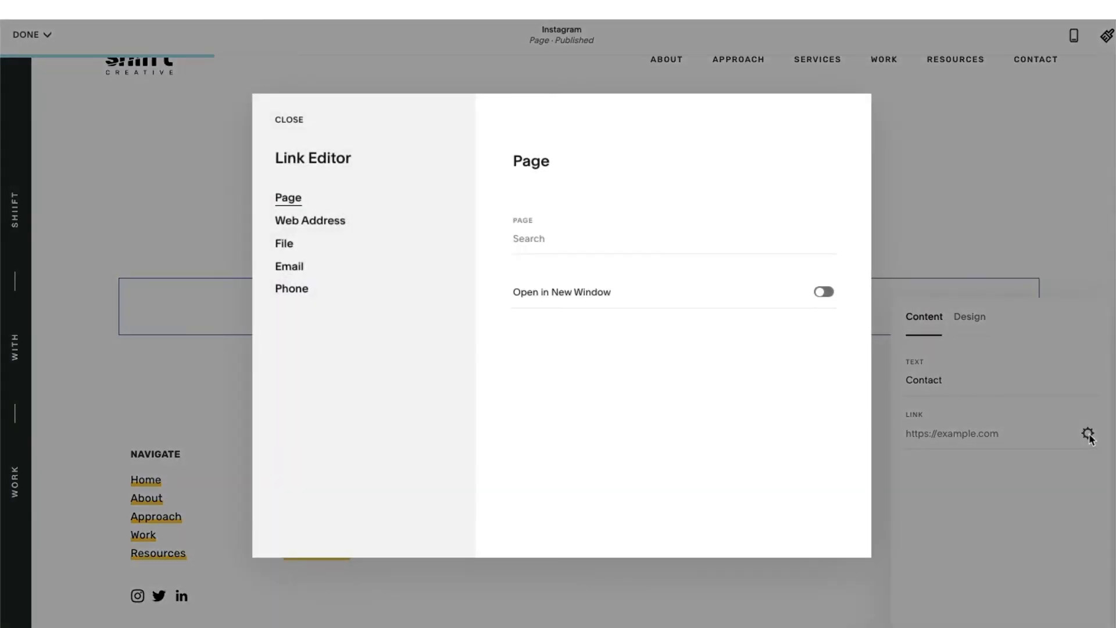
left_click(286, 121)
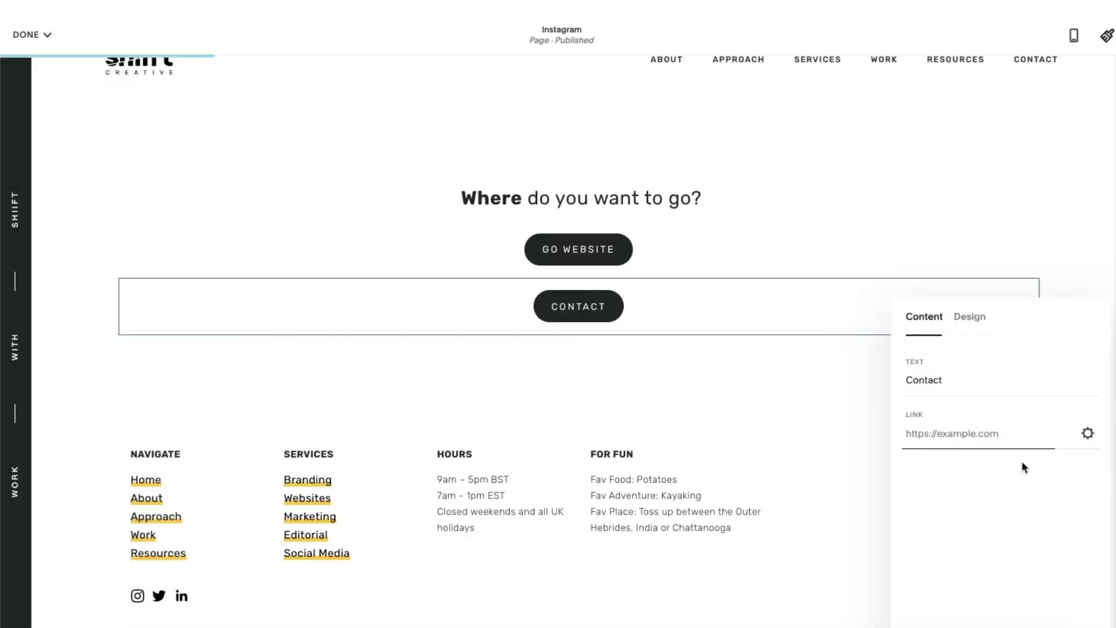
left_click(1087, 433)
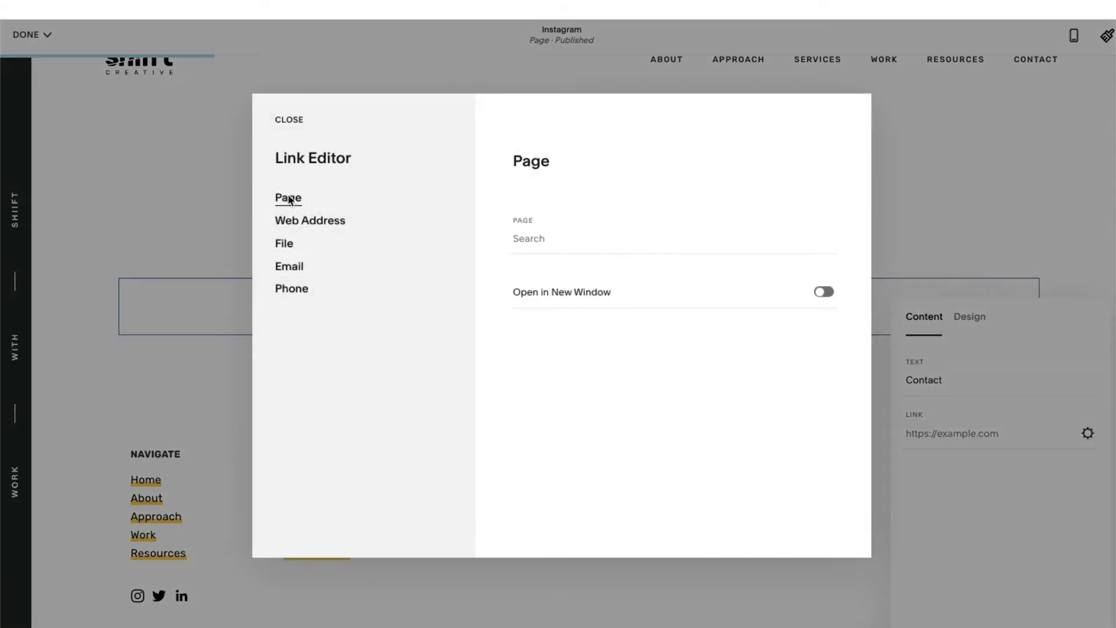
left_click(526, 240)
type("/con")
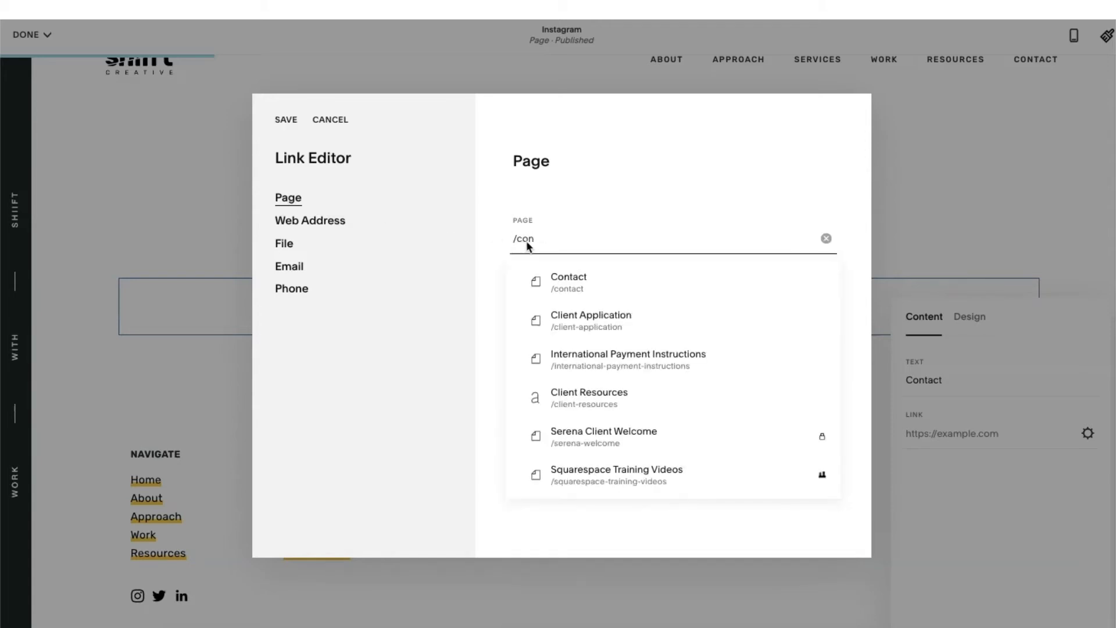
left_click(573, 286)
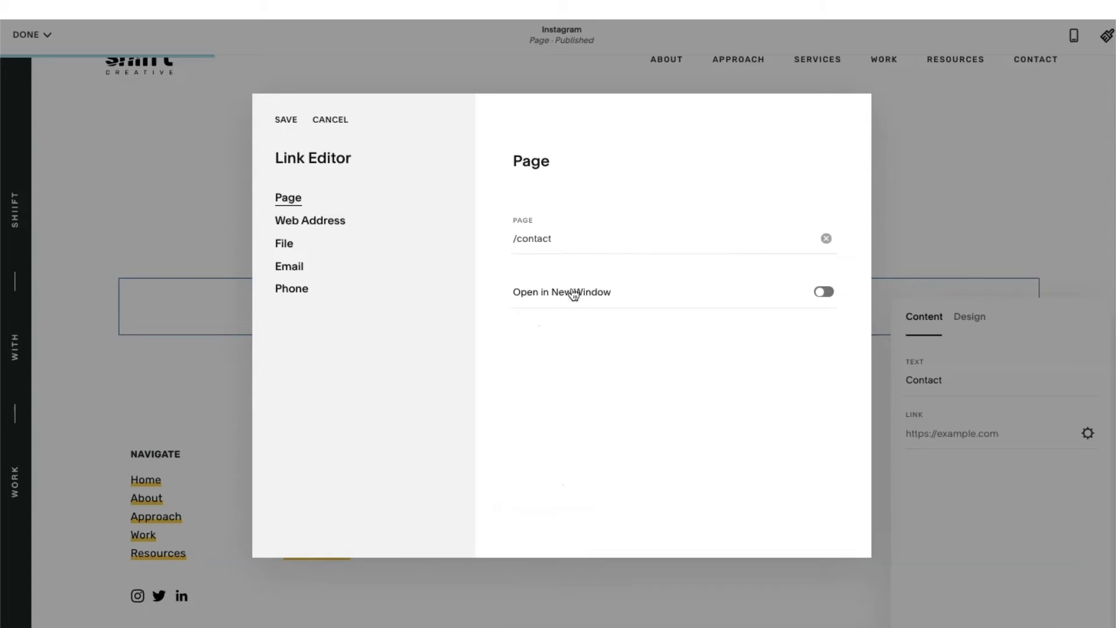
left_click(286, 119)
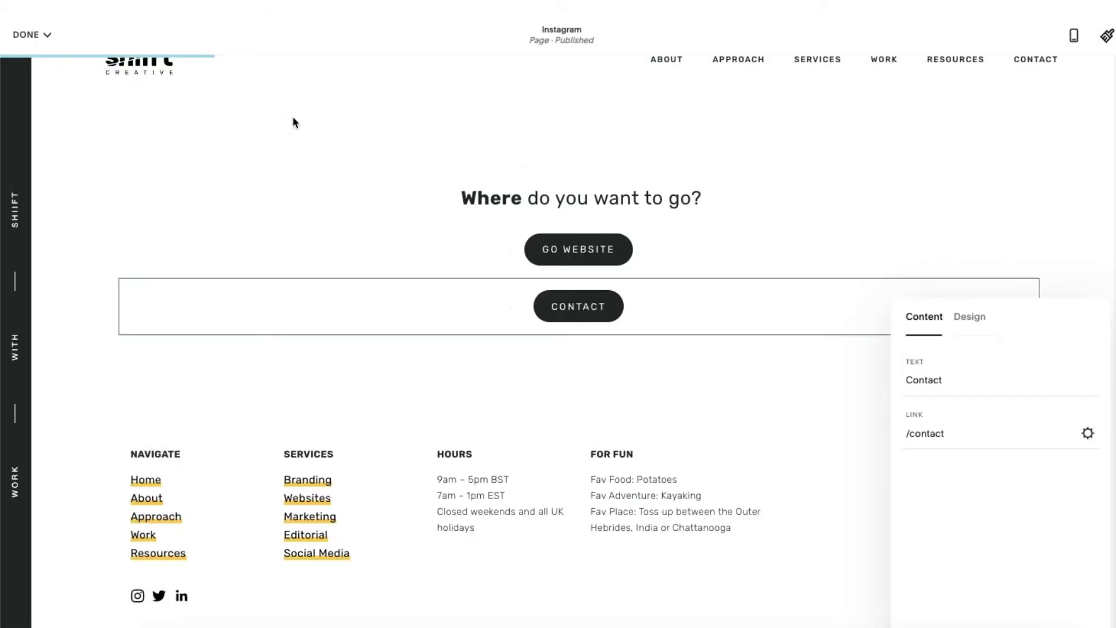
left_click(550, 339)
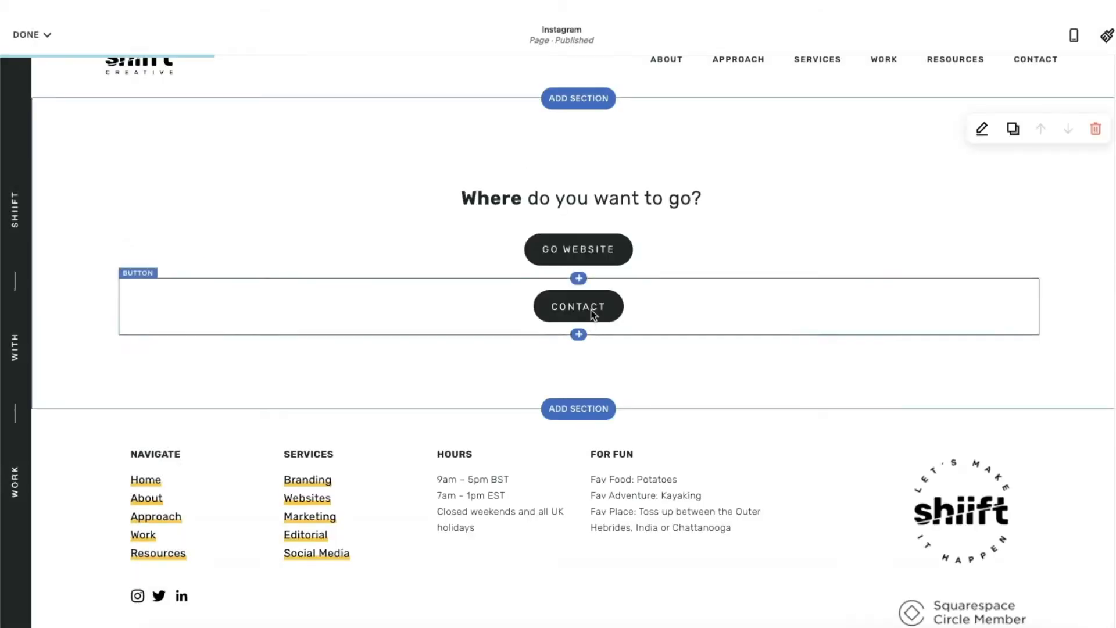
Add a third button below the Contact button, label it "Resources" and link it to /blog
left_click(578, 335)
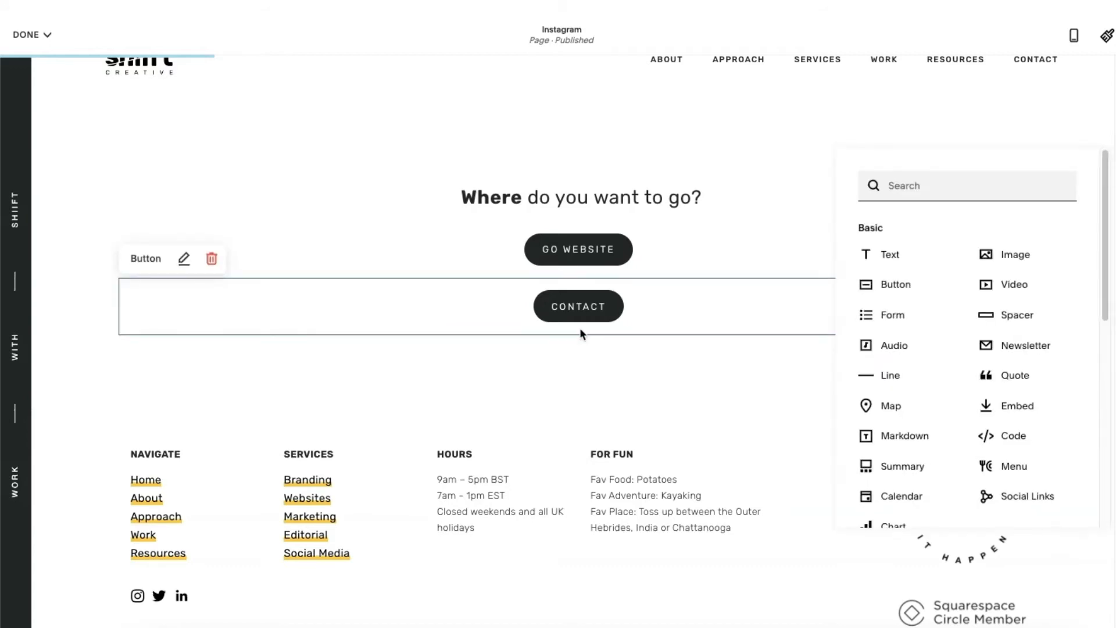
left_click(622, 377)
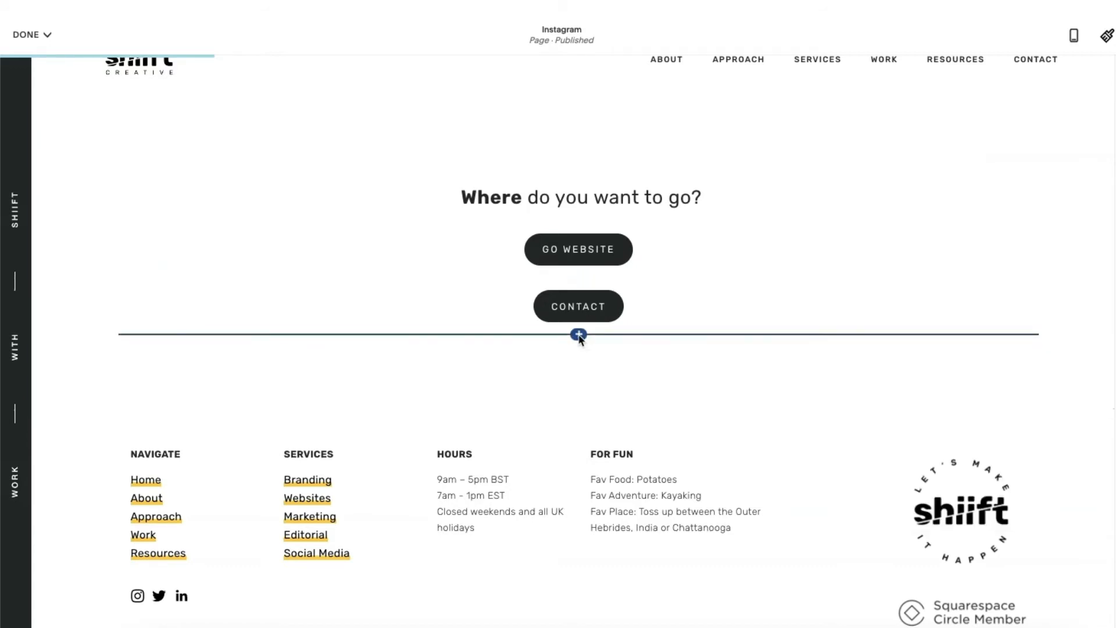
left_click(579, 336)
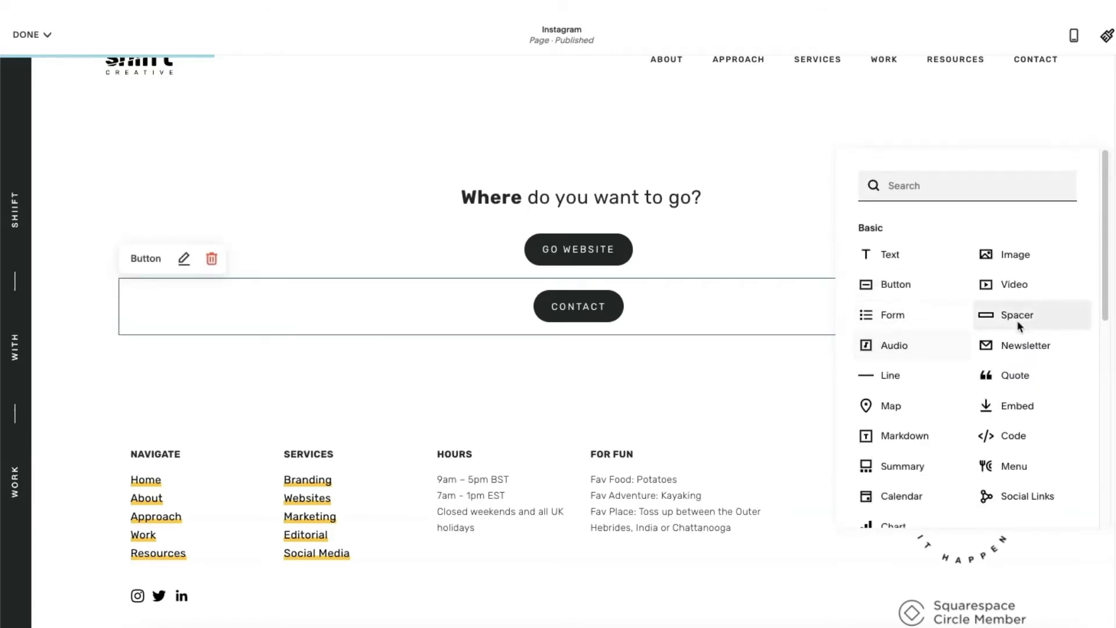
left_click(895, 285)
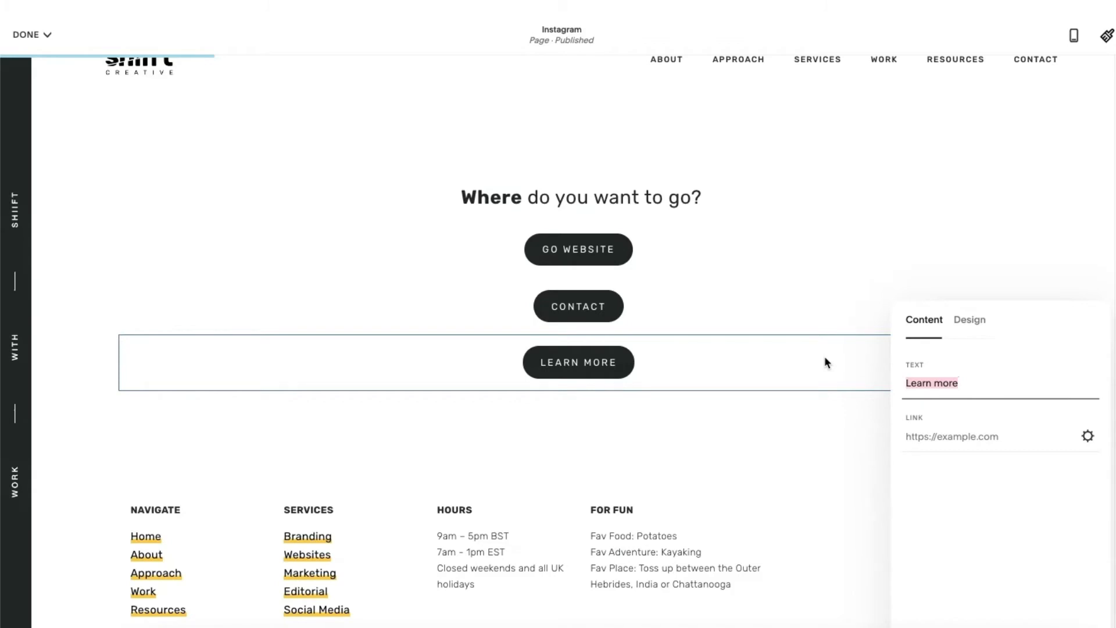
type("Resources")
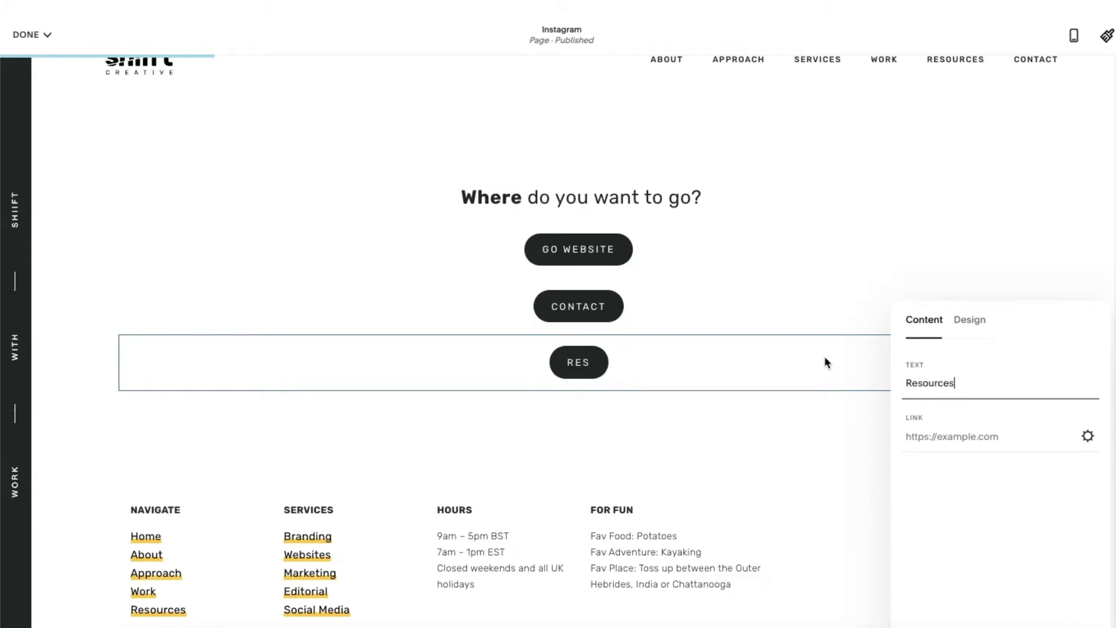
left_click(942, 438)
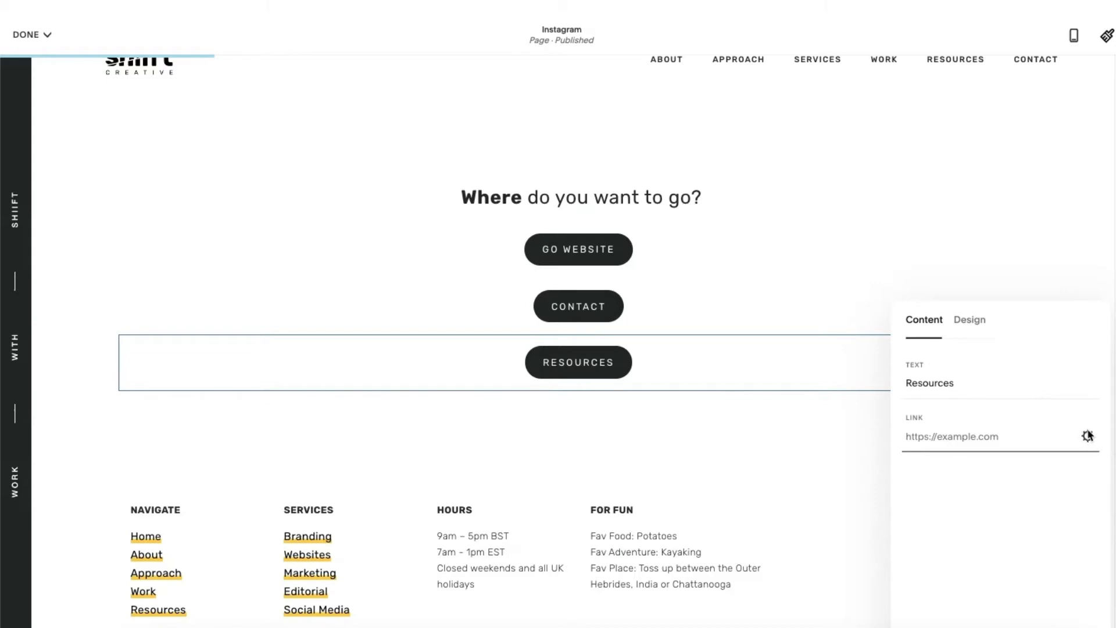
type("/blog")
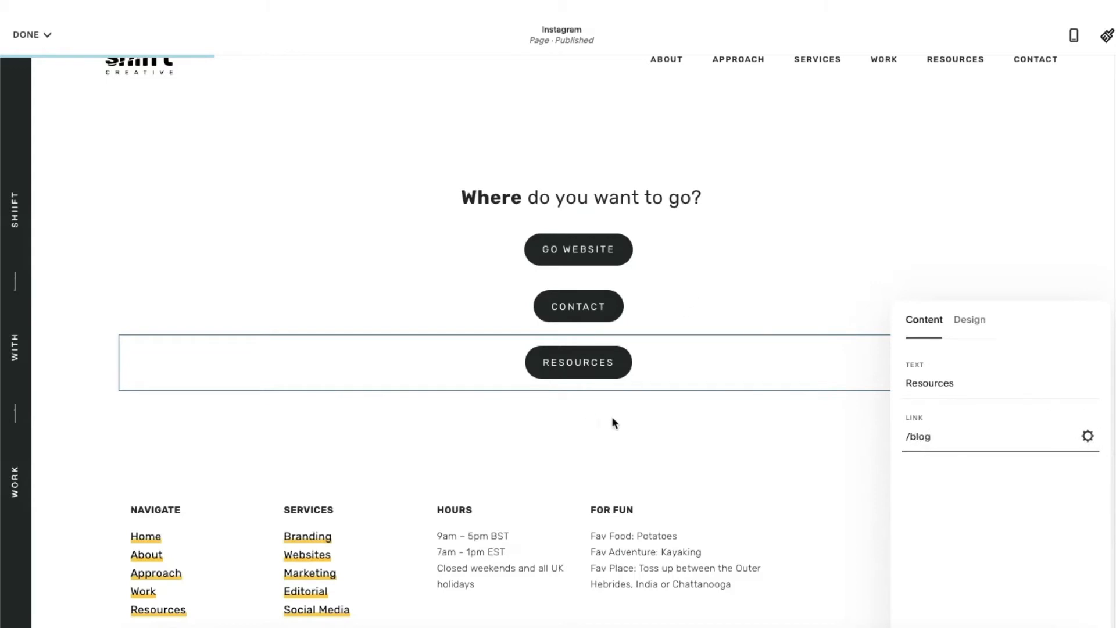
left_click(650, 431)
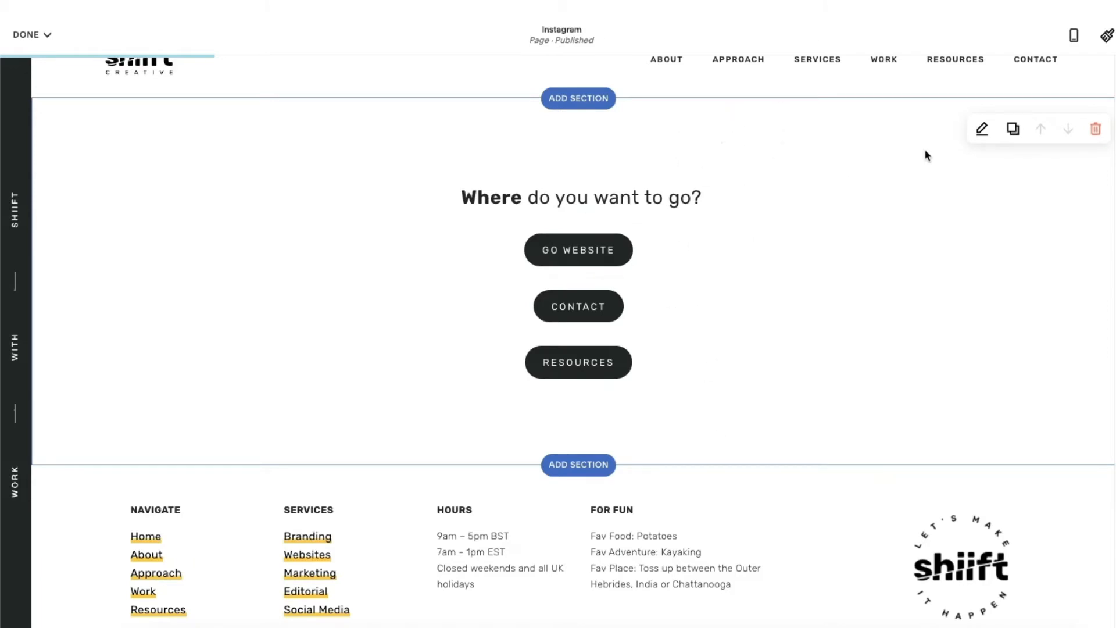
Set the height of the section with the heading and link buttons to small (S)
left_click(979, 131)
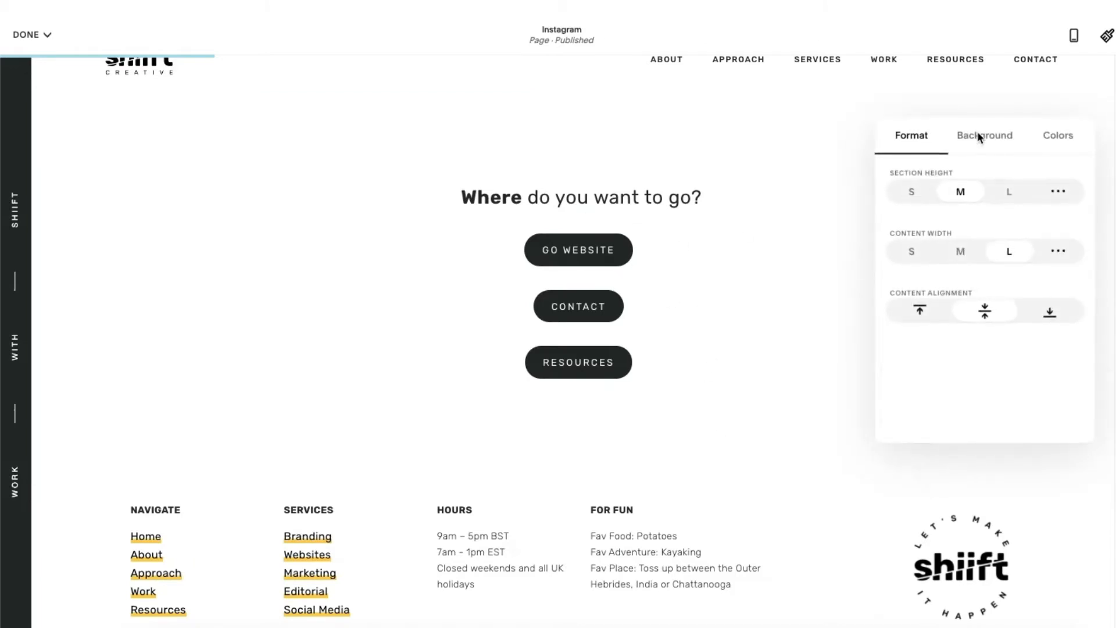
left_click(912, 192)
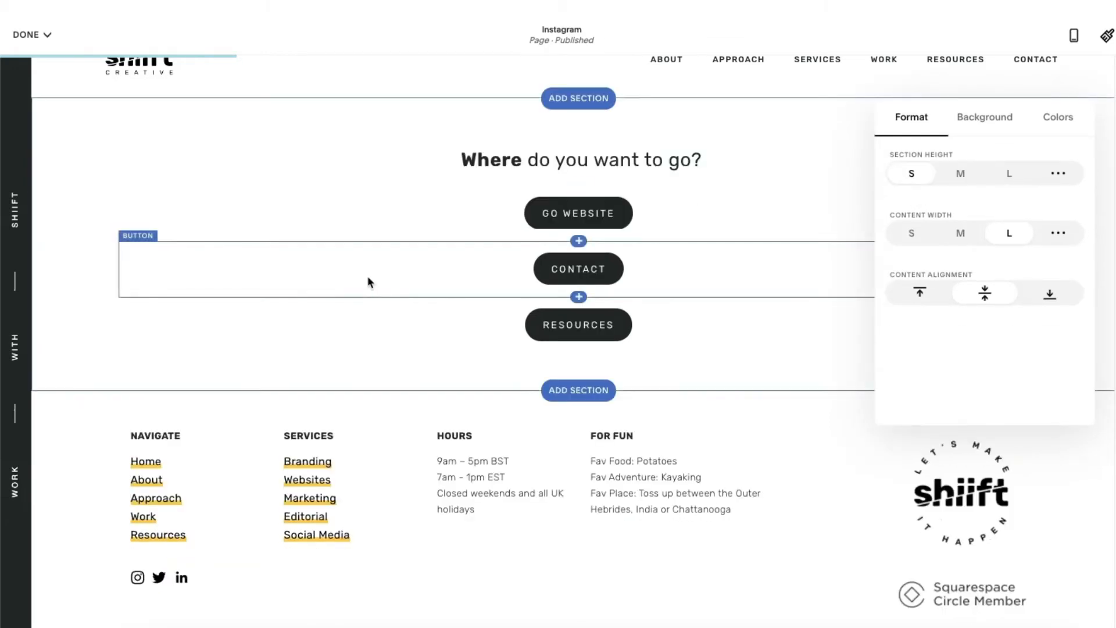
left_click(401, 336)
scroll(427, 319, "up", 1)
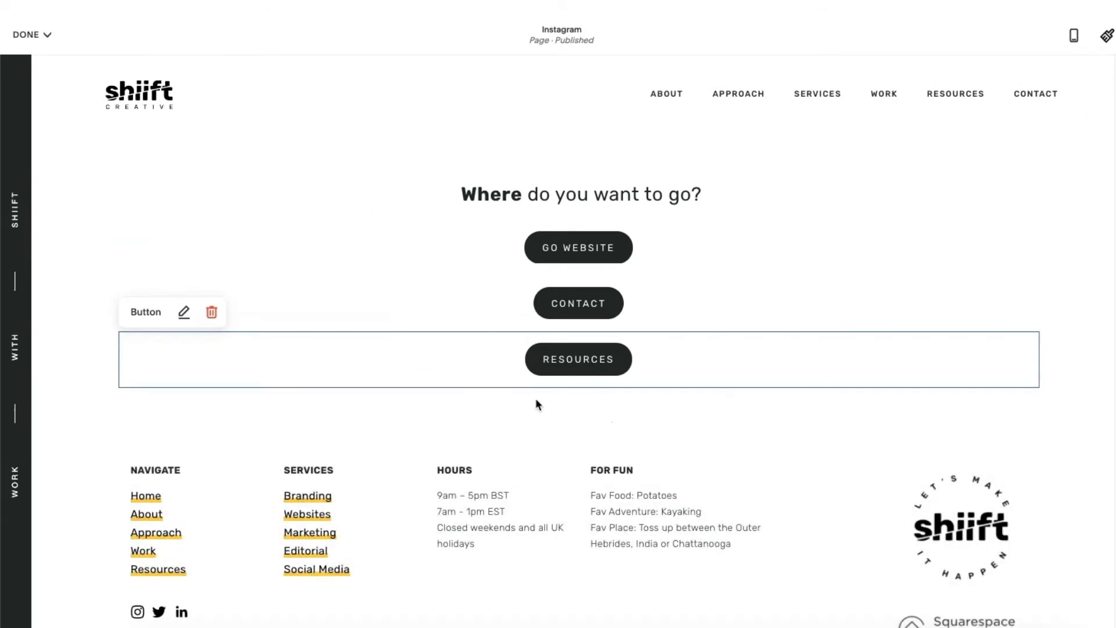
Add a blank section below the section with the link buttons
left_click(535, 399)
left_click(589, 426)
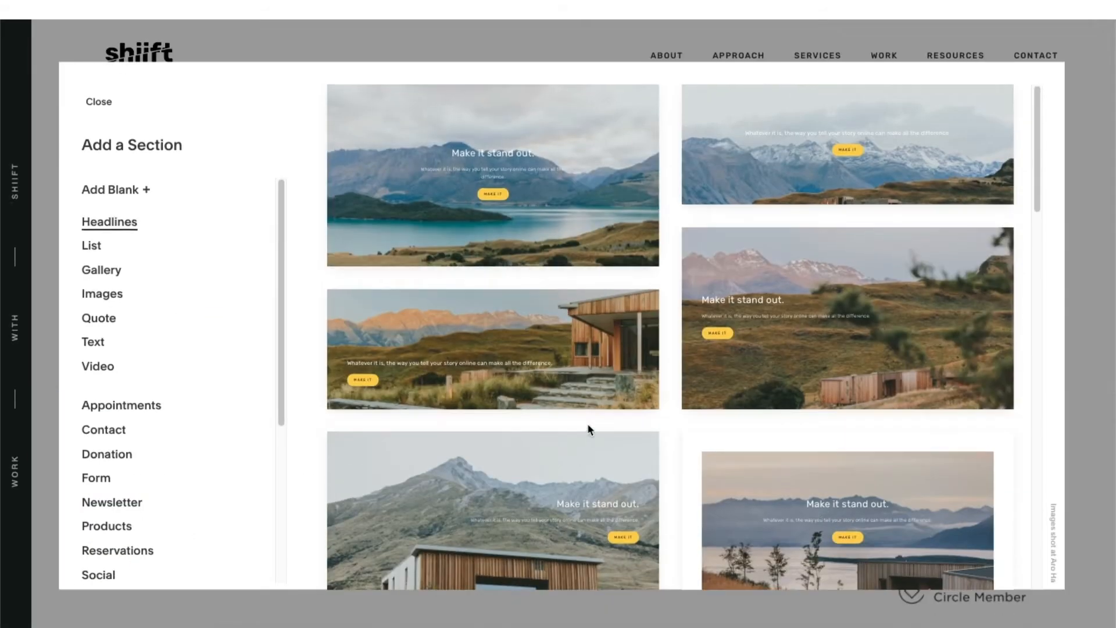
left_click(109, 190)
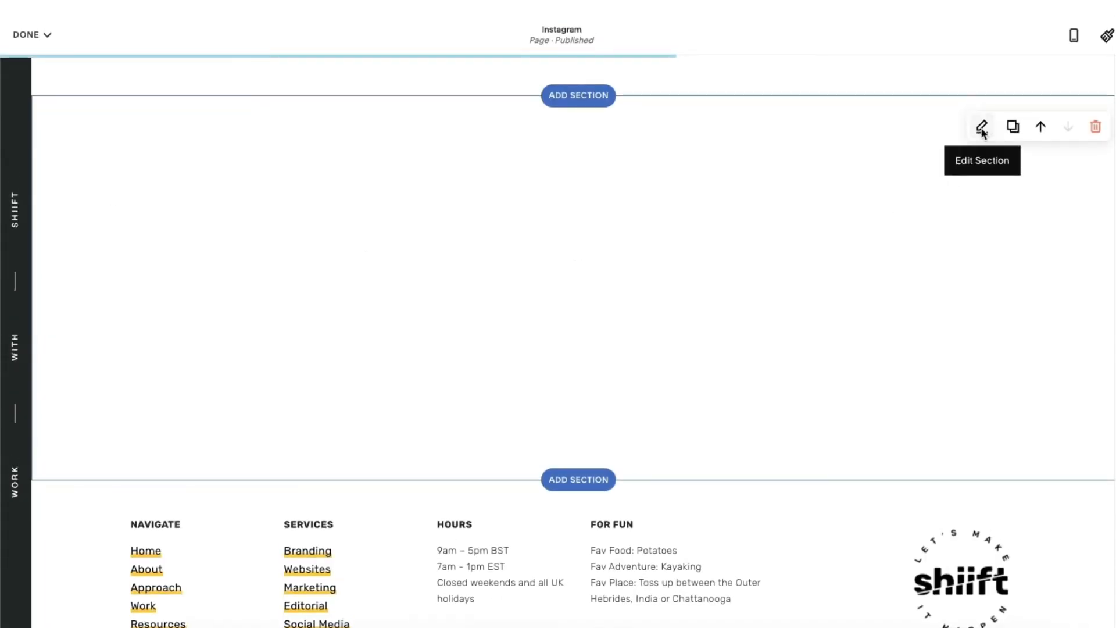
Set Google-My-Business-Profile-Set-up.jpg as the new blank section's background image and close its settings
left_click(981, 128)
left_click(983, 198)
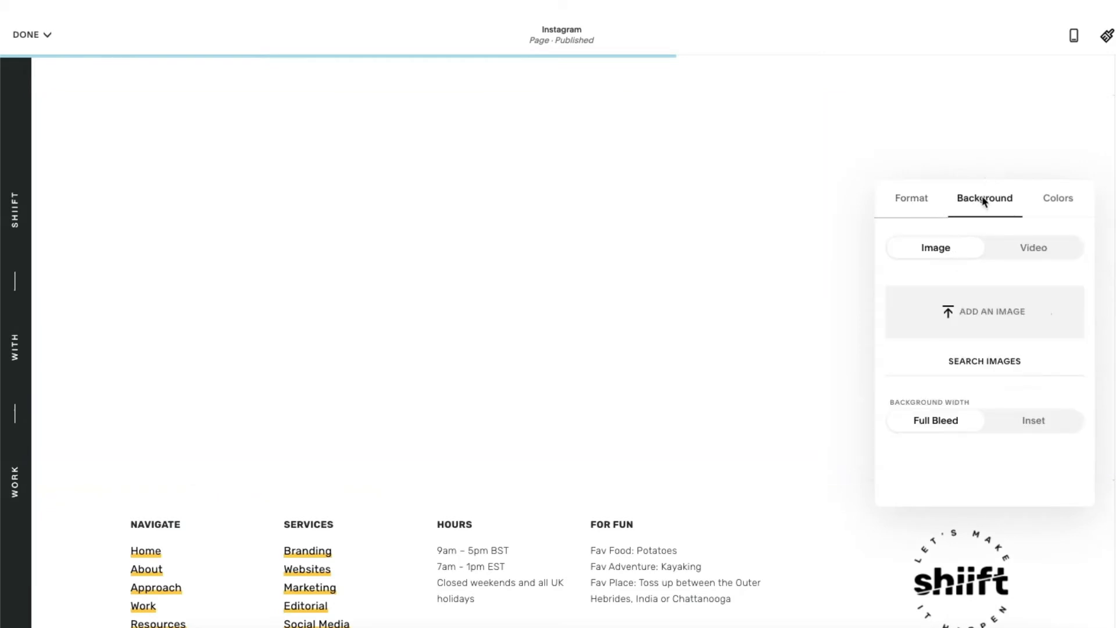
left_click(1002, 316)
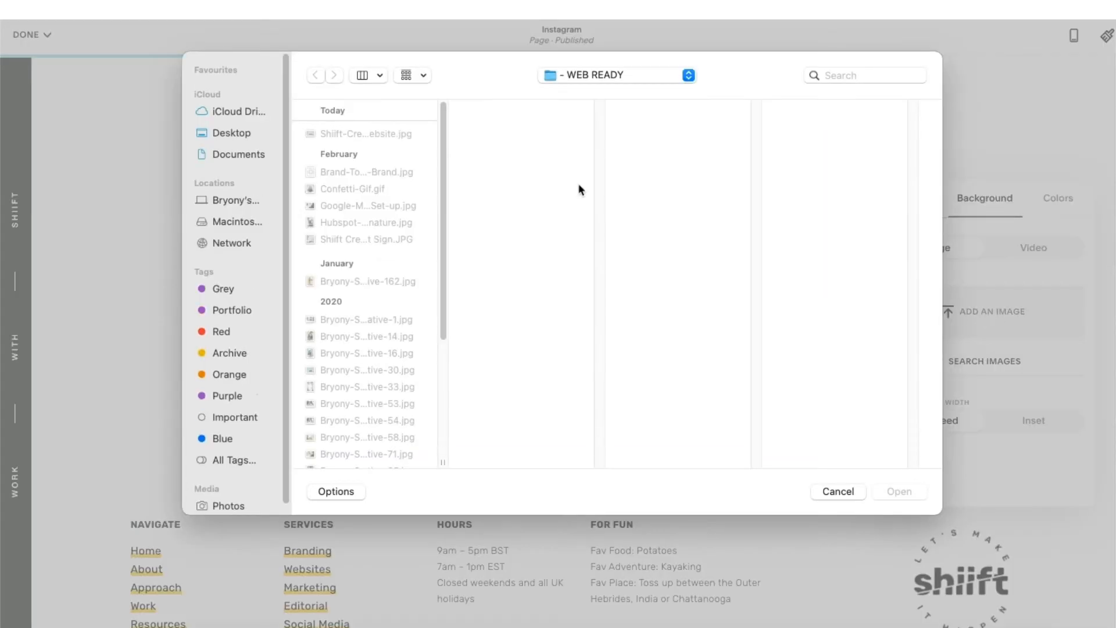
scroll(343, 262, "down", 10)
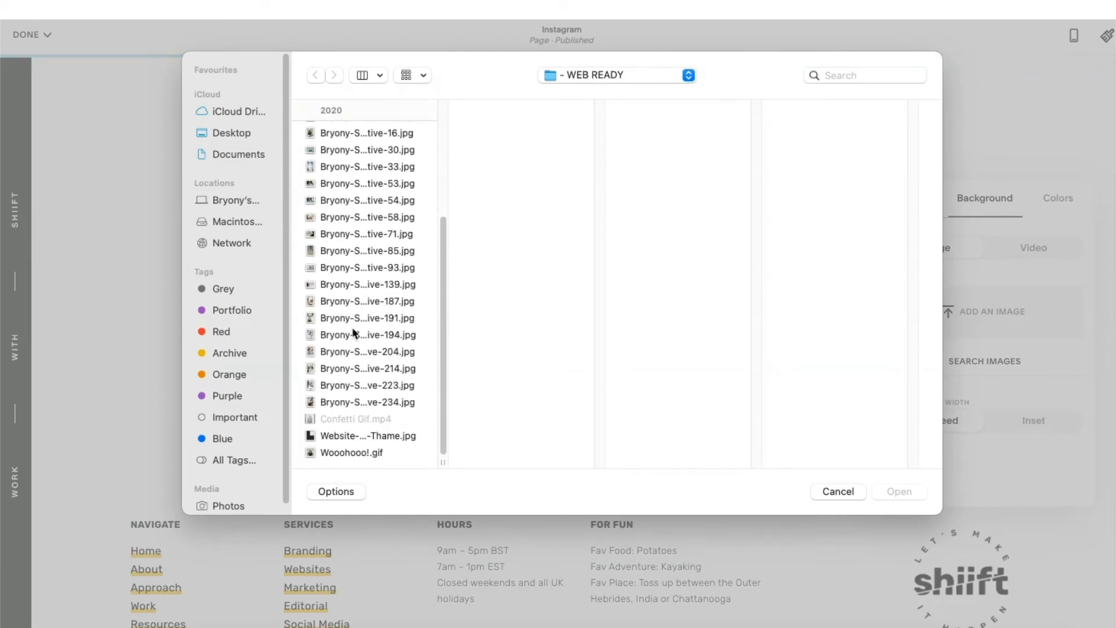
scroll(348, 320, "up", 10)
scroll(360, 202, "down", 10)
scroll(369, 184, "up", 10)
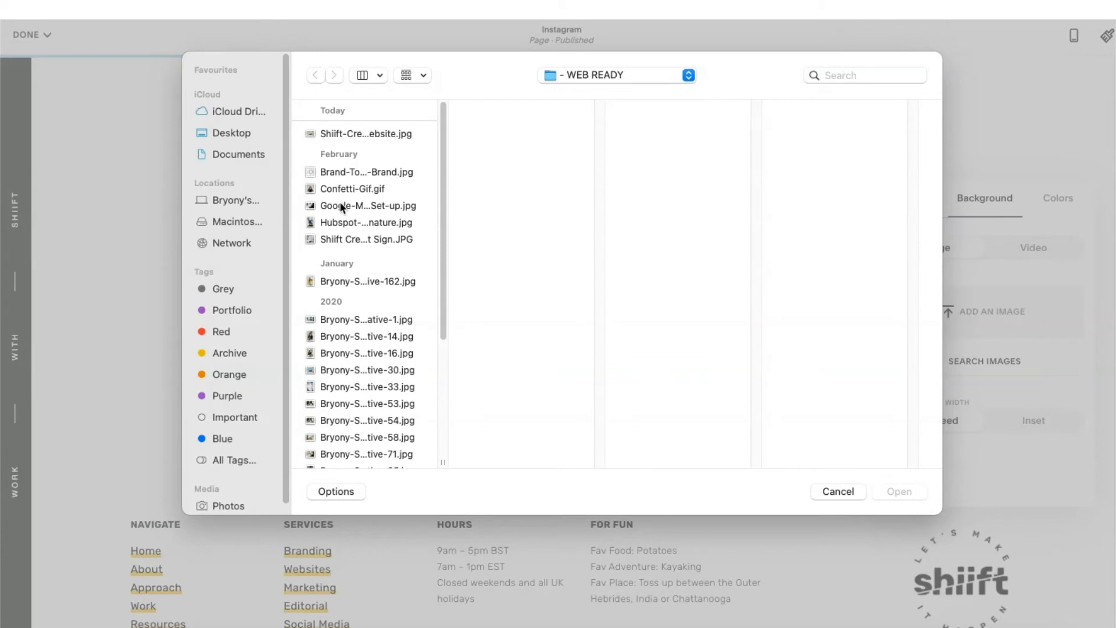
left_click(342, 206)
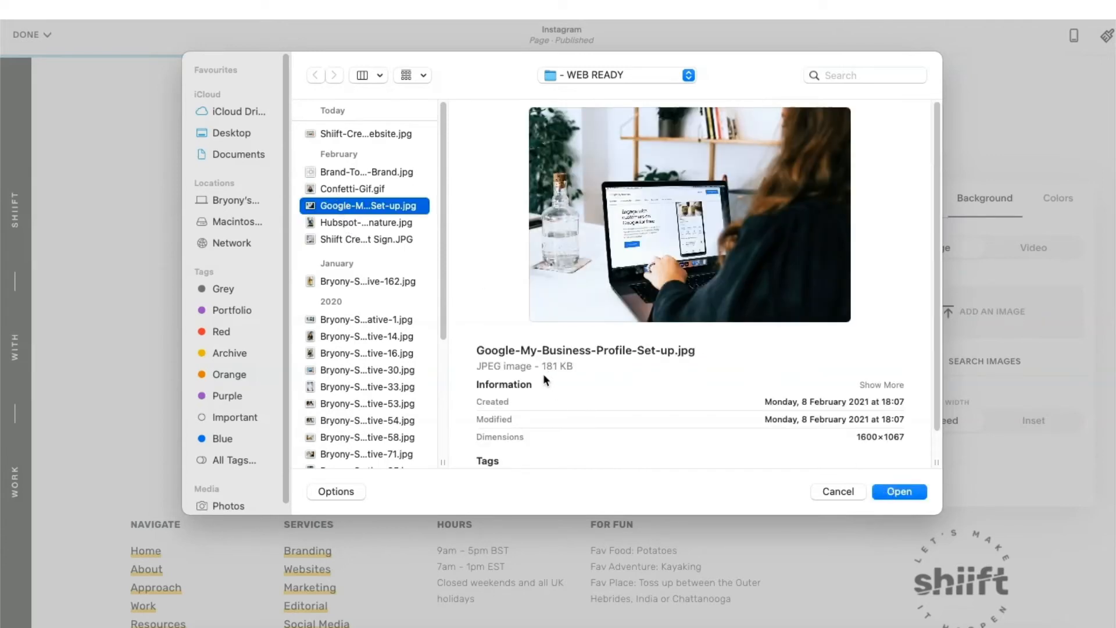
left_click(899, 492)
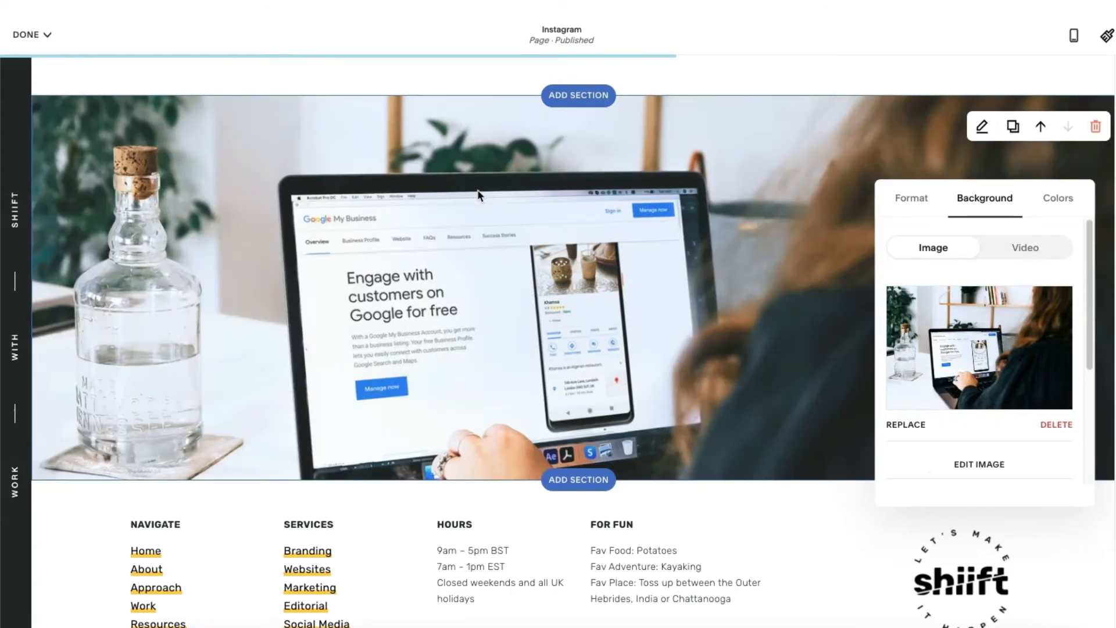
left_click(431, 79)
Move the background image's focal point onto the laptop, keep the section height at M, and save the page
scroll(712, 221, "up", 3)
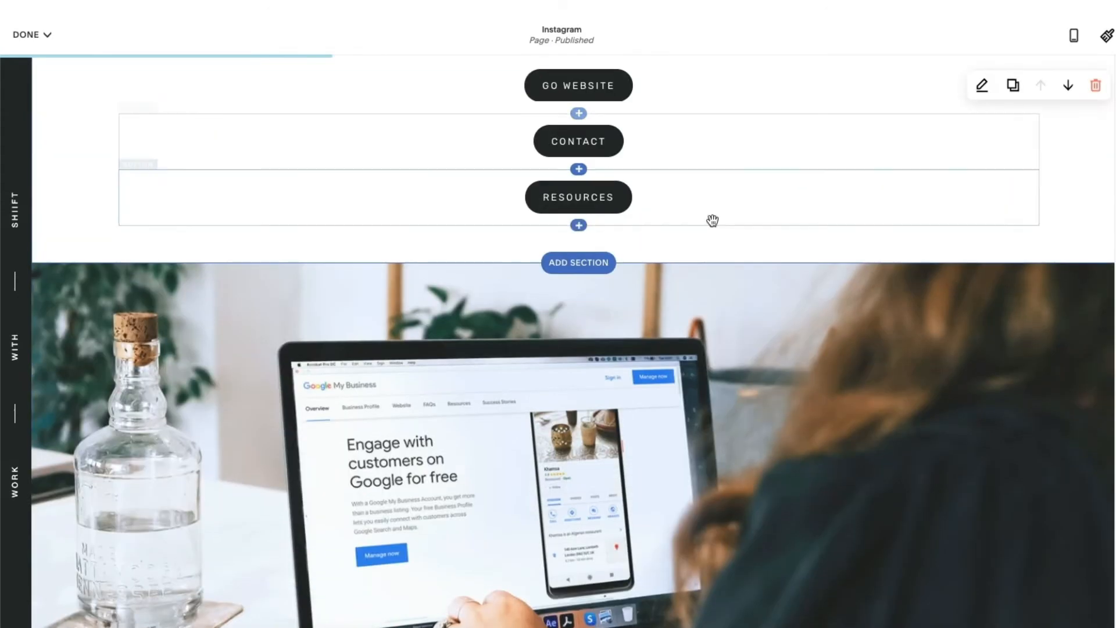
left_click(983, 293)
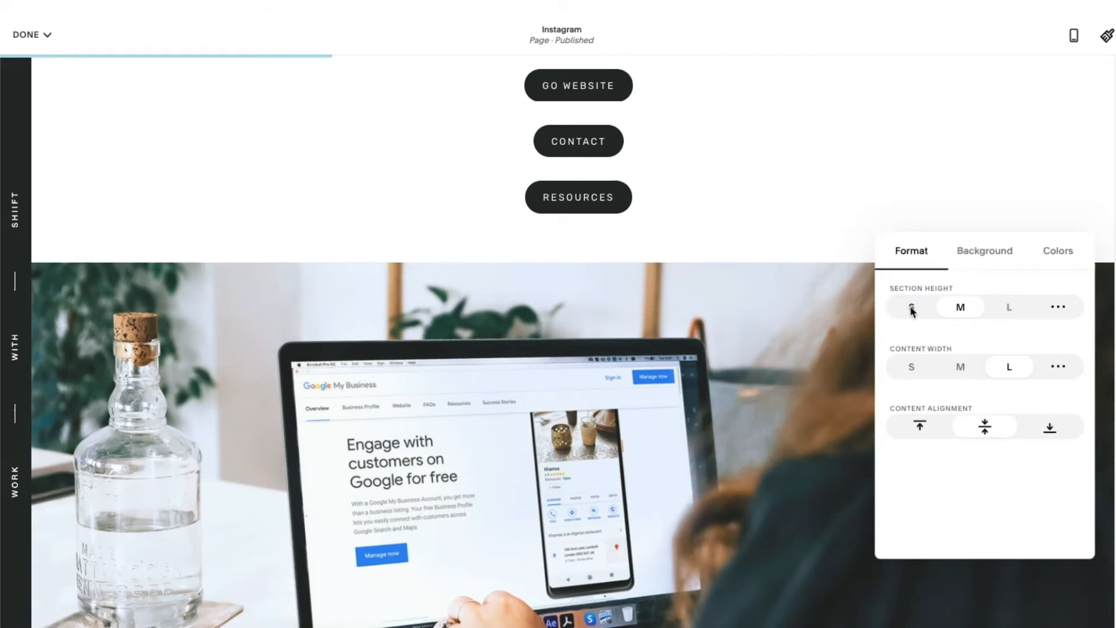
left_click(1008, 308)
left_click(969, 307)
left_click(984, 253)
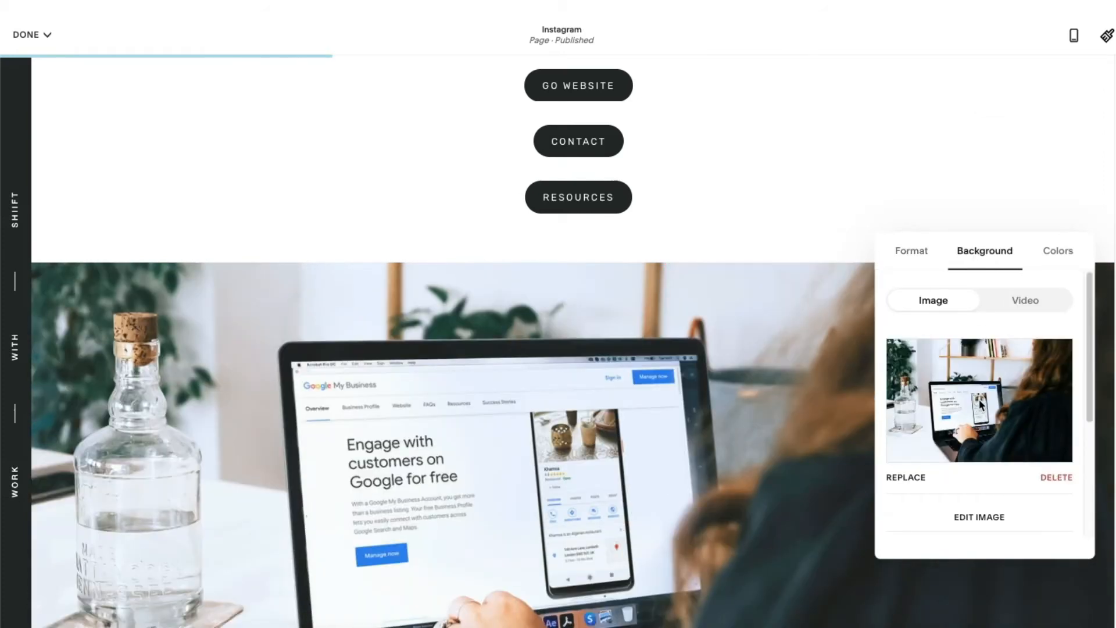
left_click(952, 403)
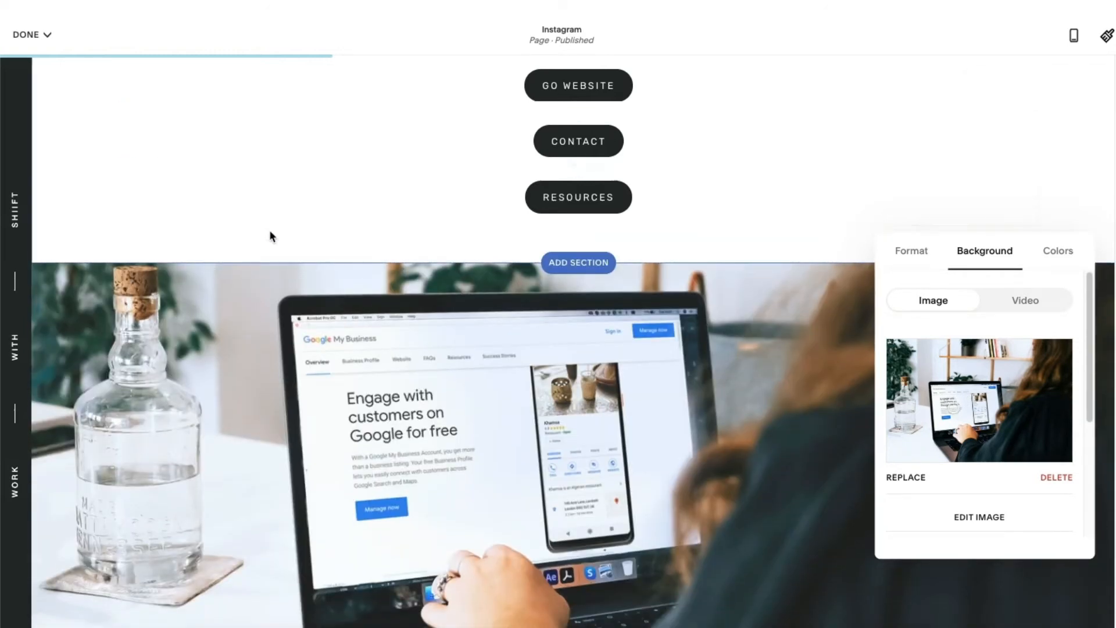
left_click(269, 228)
left_click(29, 35)
left_click(32, 65)
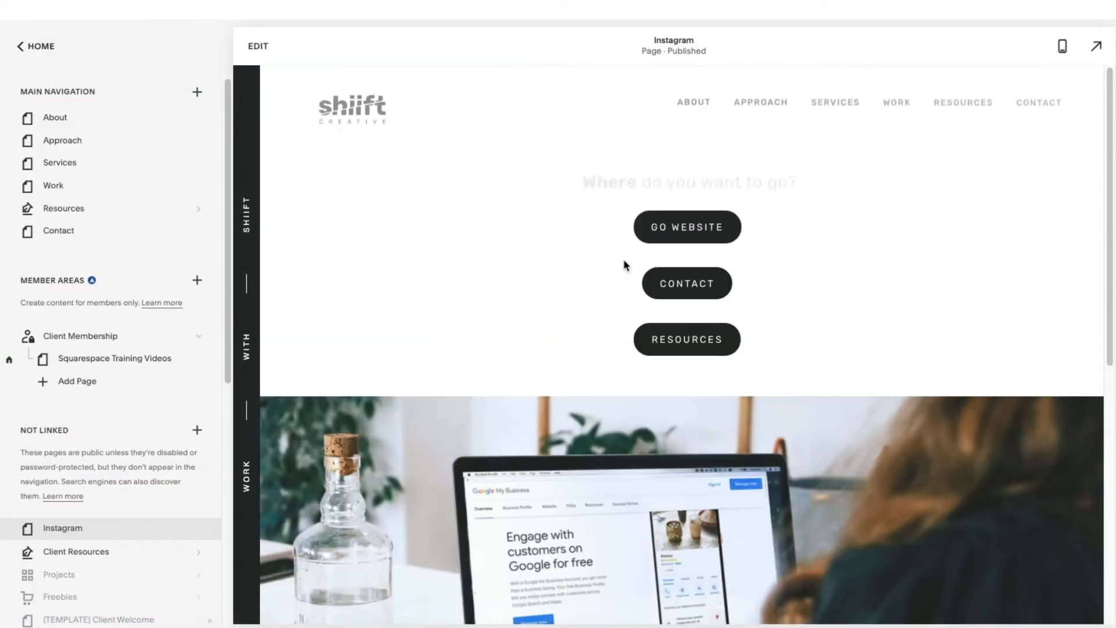
Review the saved Instagram page from header to footer in both the desktop and the mobile preview
scroll(577, 236, "down", 8)
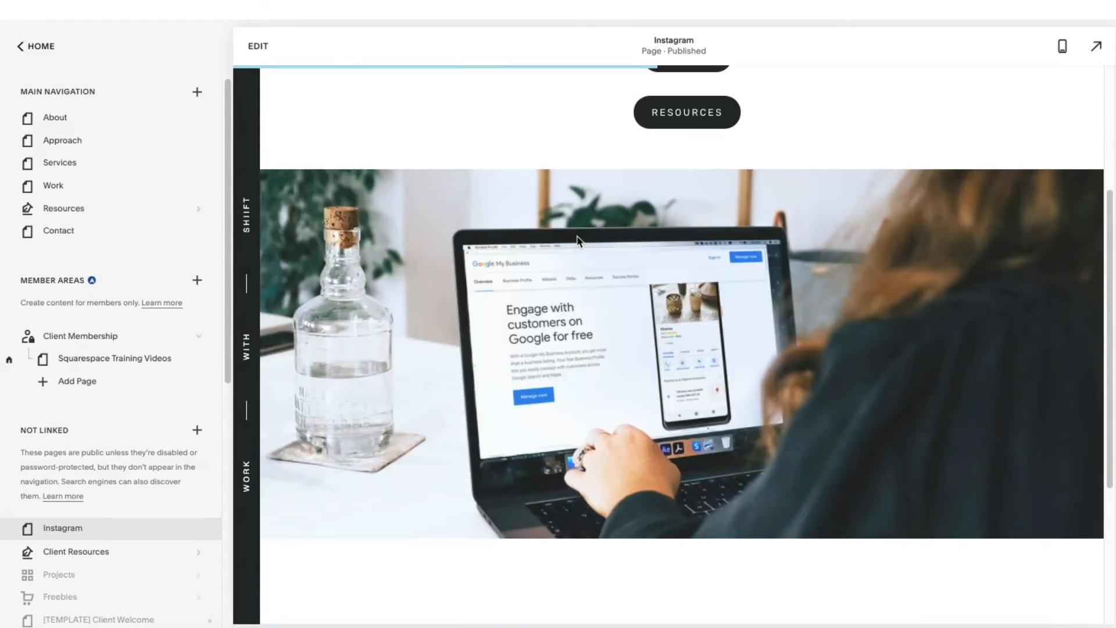
scroll(514, 184, "up", 10)
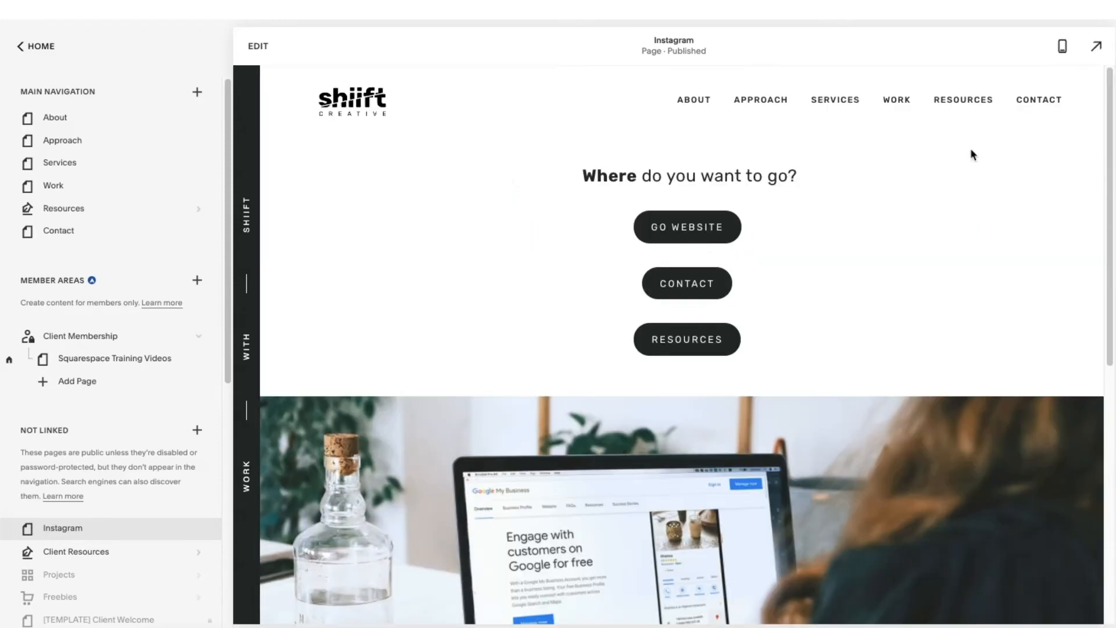
left_click(1062, 46)
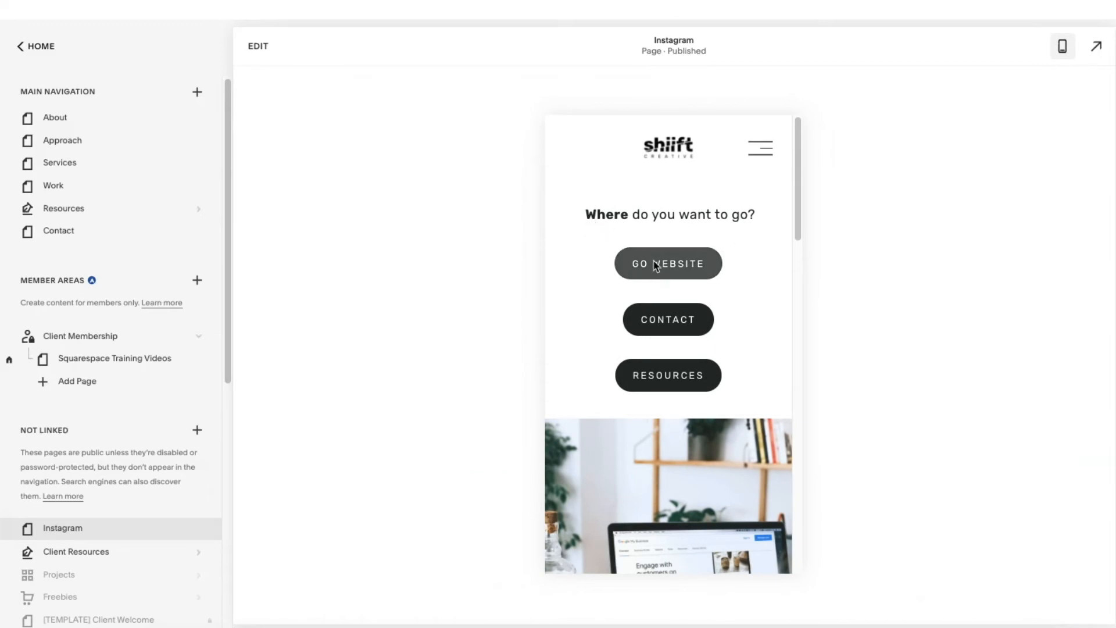
scroll(608, 321, "down", 5)
scroll(652, 257, "up", 4)
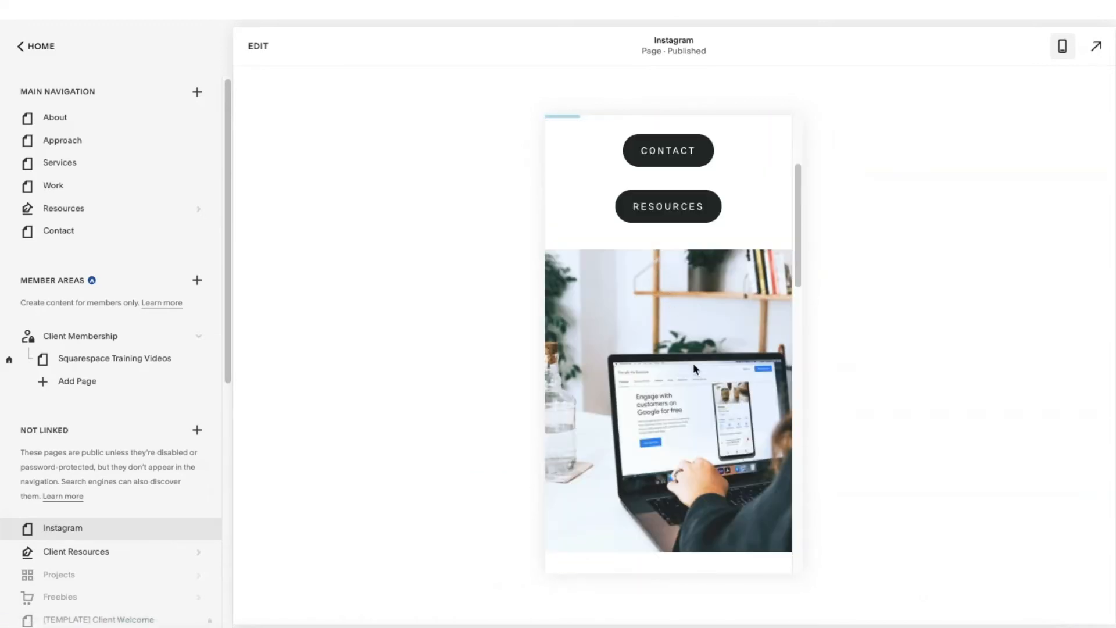
scroll(693, 364, "down", 7)
scroll(693, 365, "up", 10)
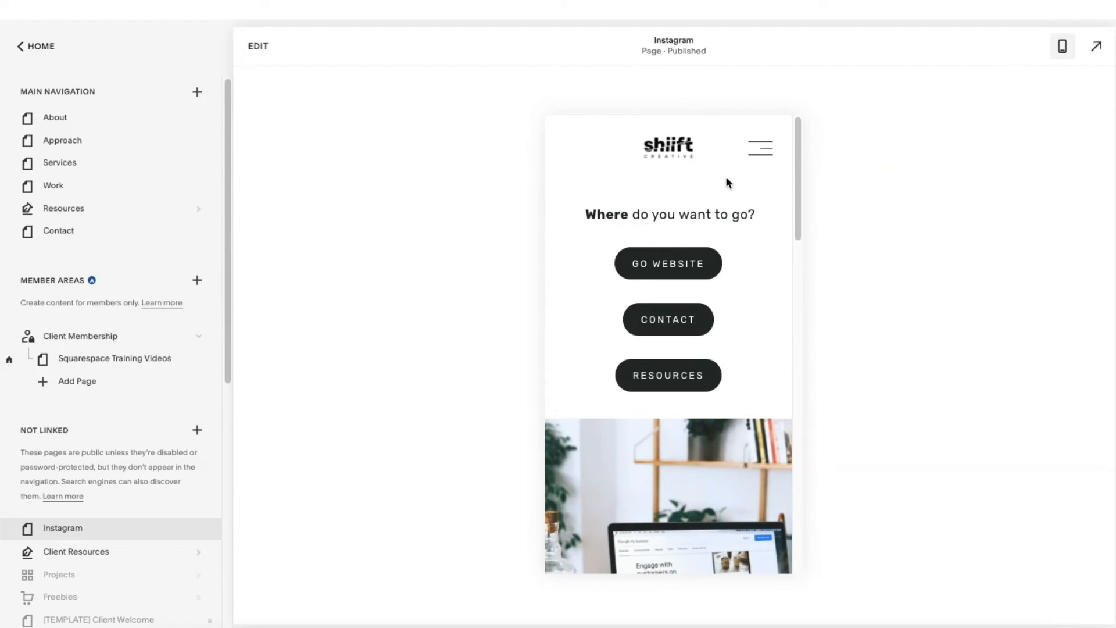
left_click(1063, 47)
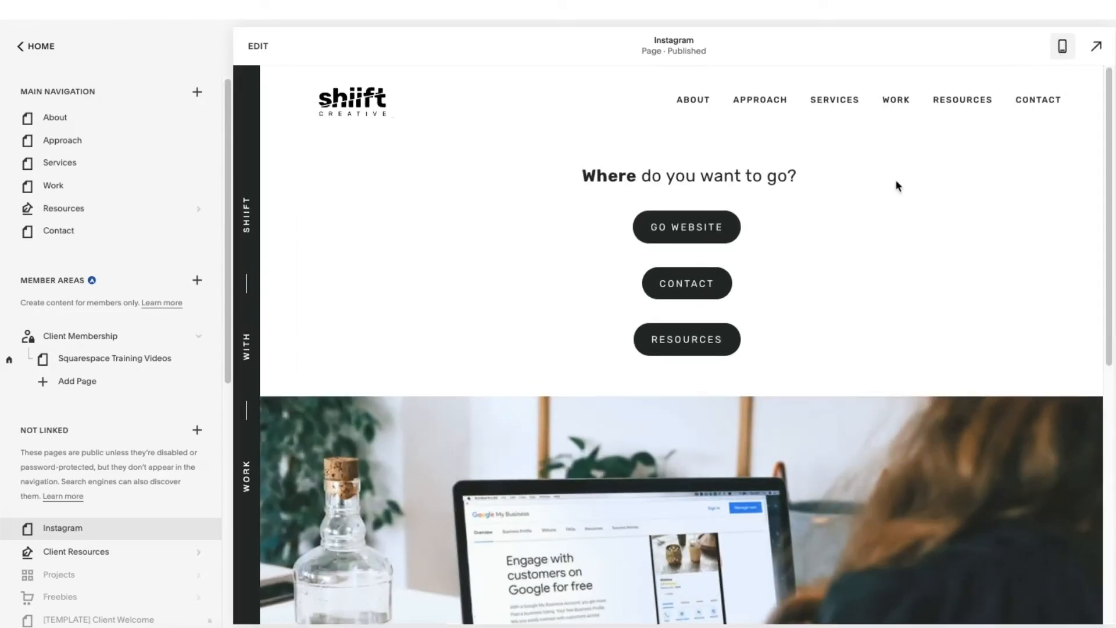
scroll(417, 281, "down", 3)
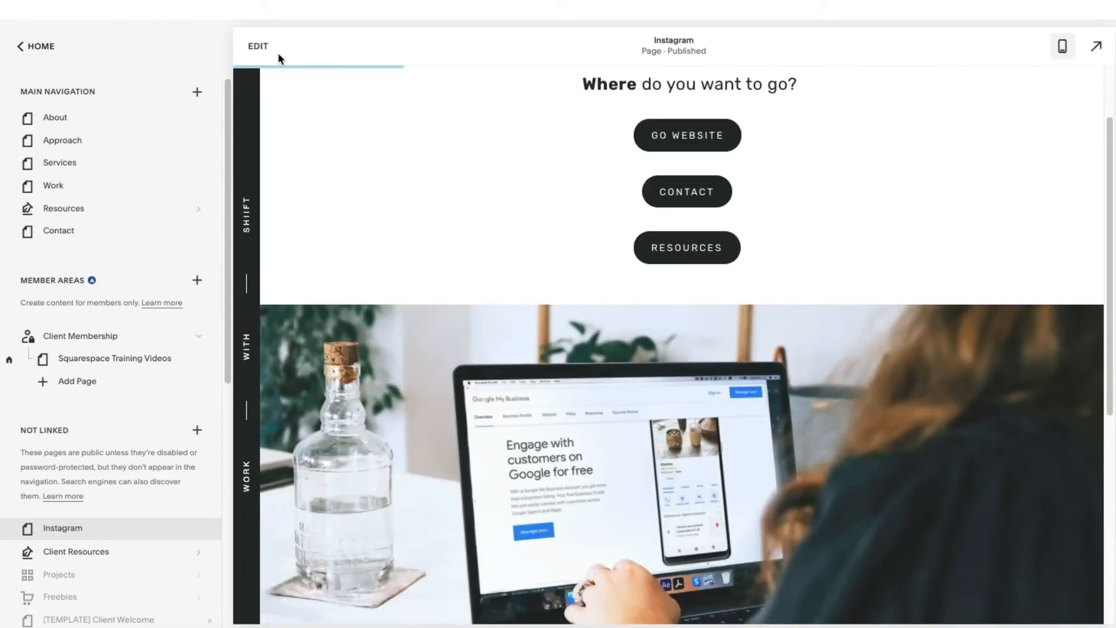
Edit the page, set the image section's content width to a custom value of 33, and save
left_click(262, 49)
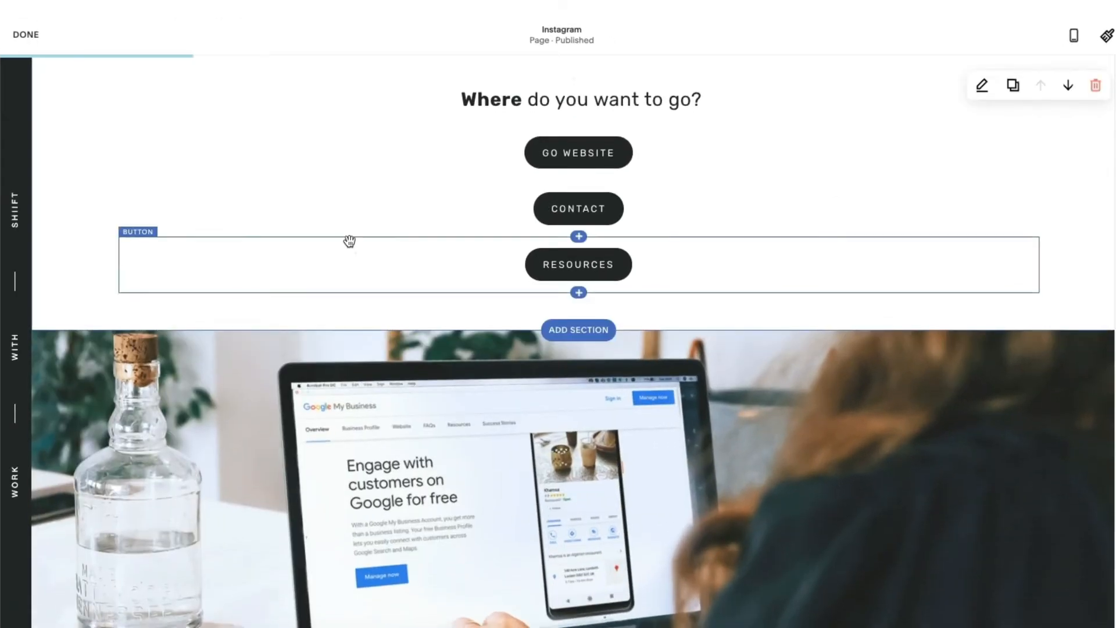
scroll(349, 242, "down", 3)
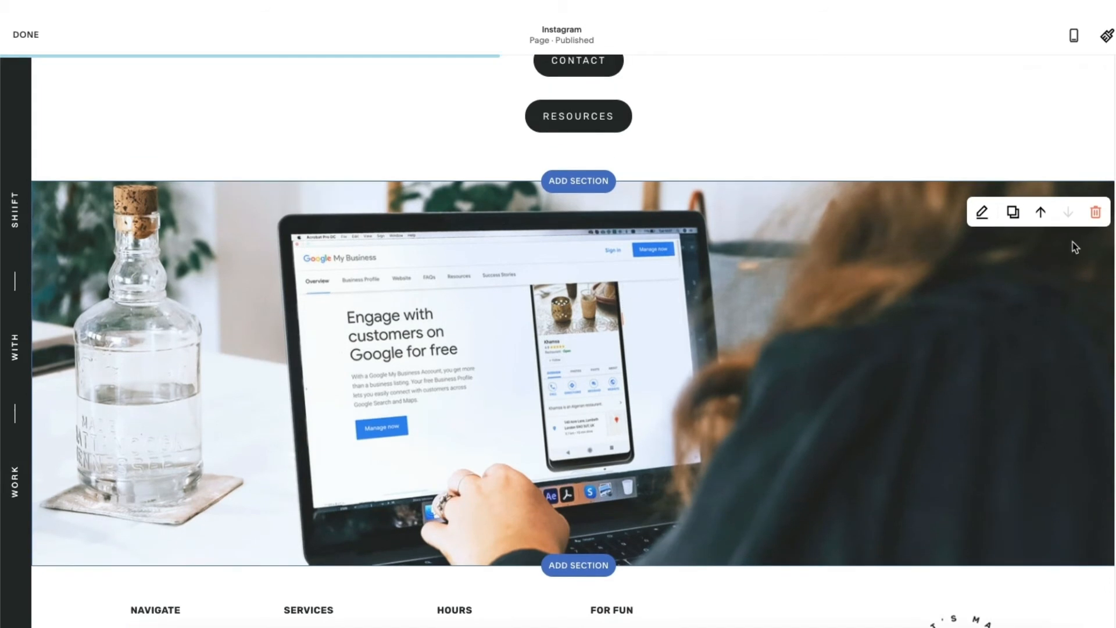
left_click(983, 212)
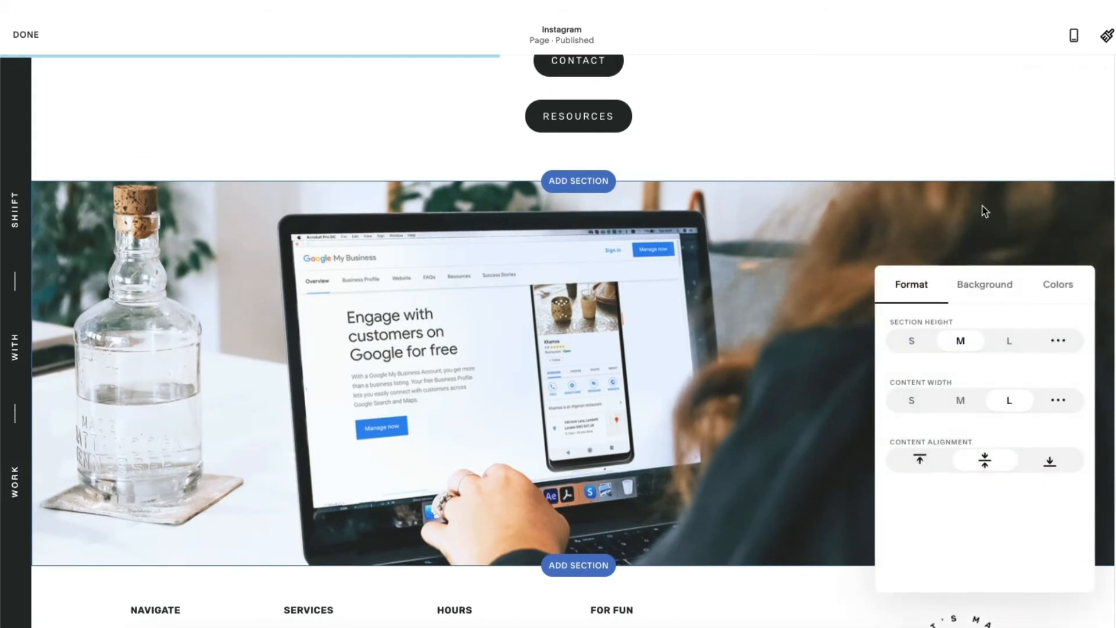
left_click(1055, 401)
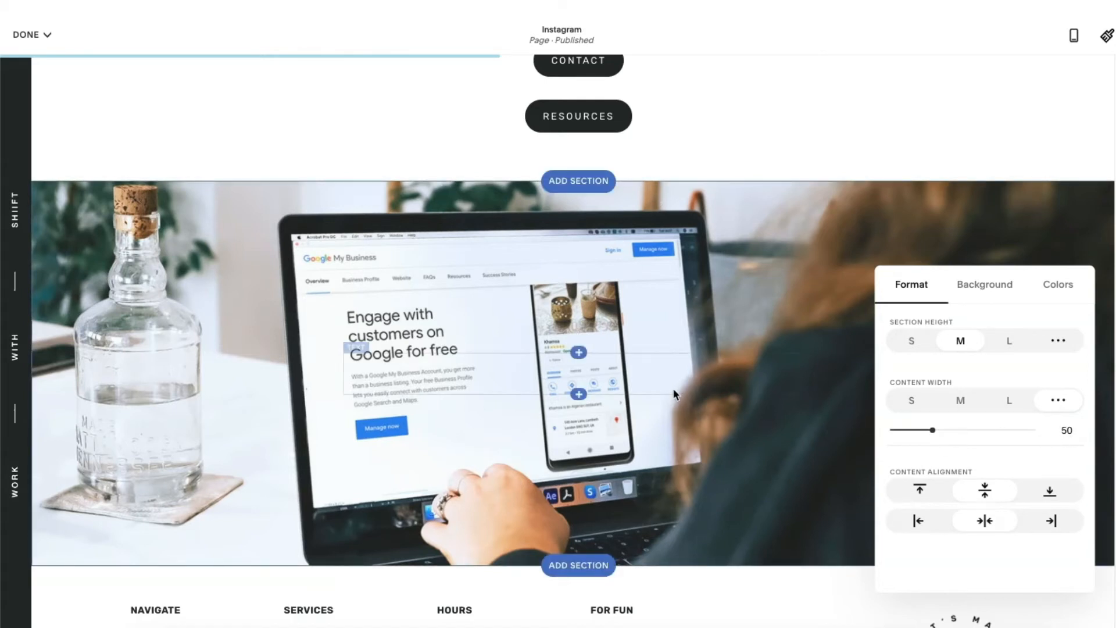
left_click(1071, 433)
type("3")
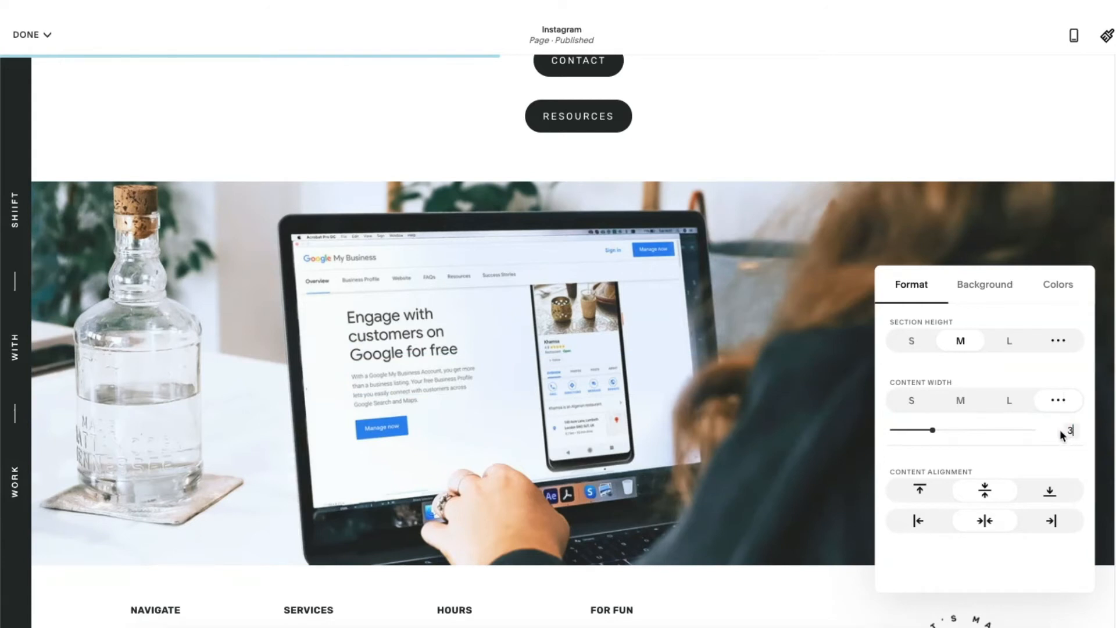
type("3")
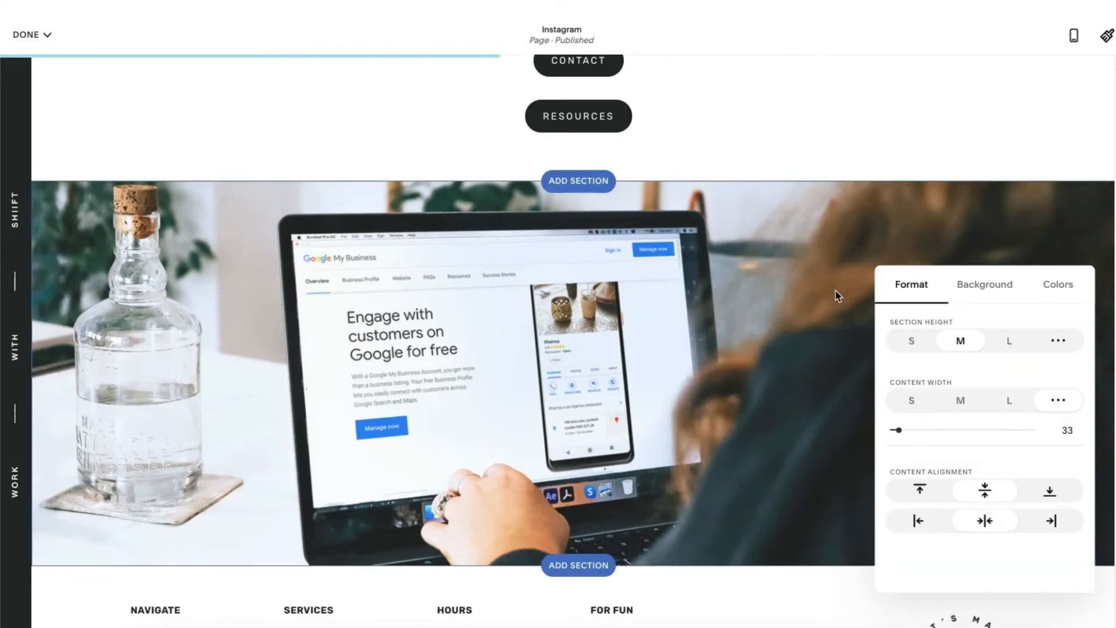
left_click(26, 34)
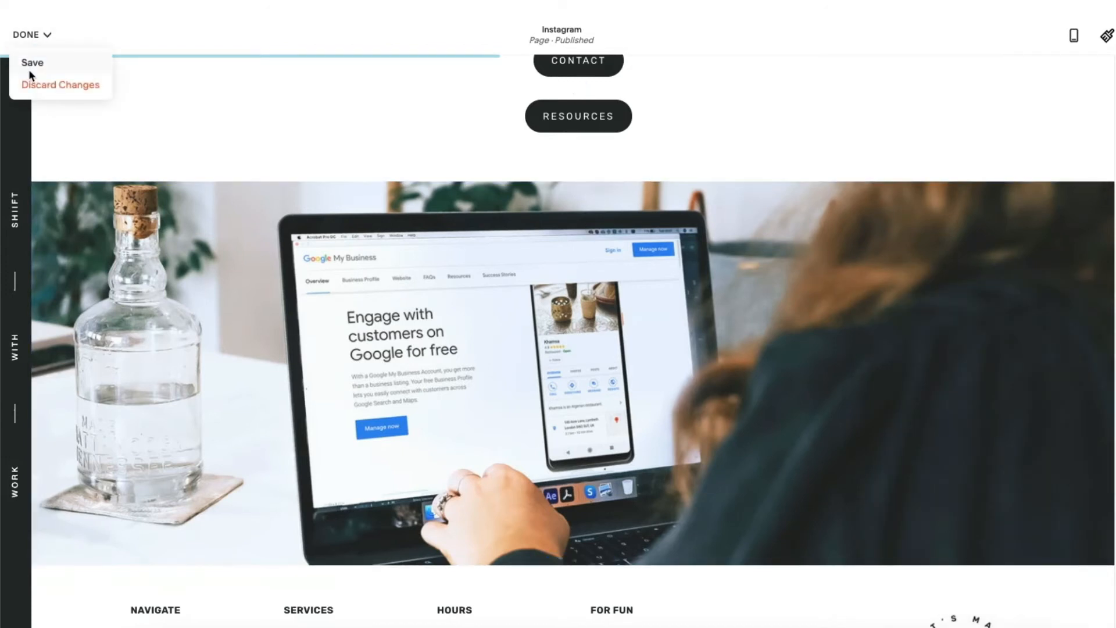
left_click(29, 69)
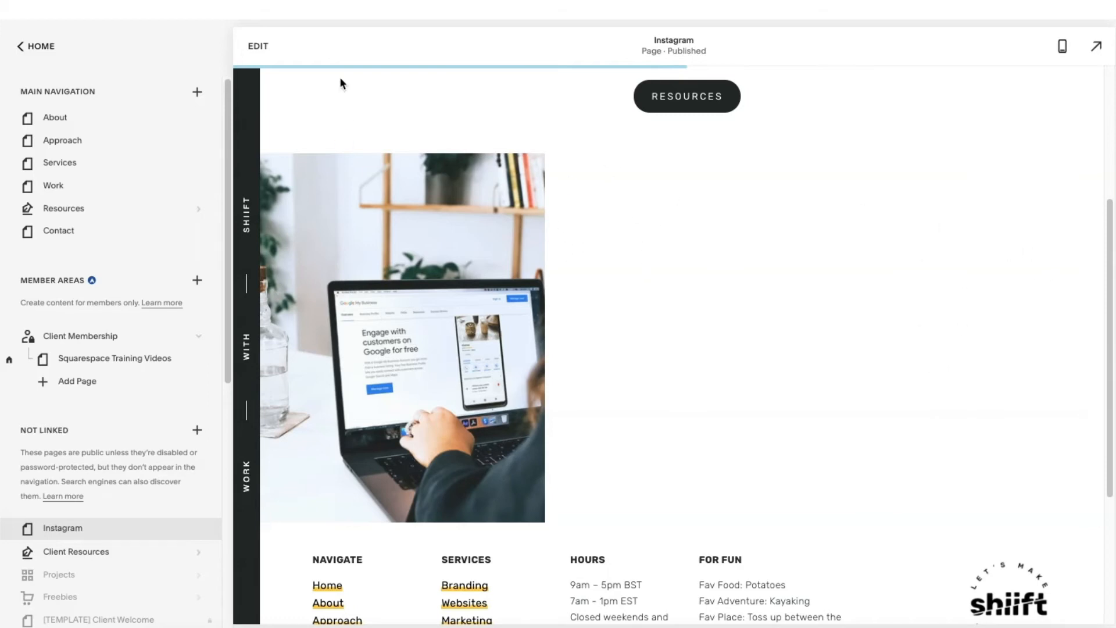
Reopen the page for editing and duplicate the narrow image section twice to make a row of three
left_click(260, 50)
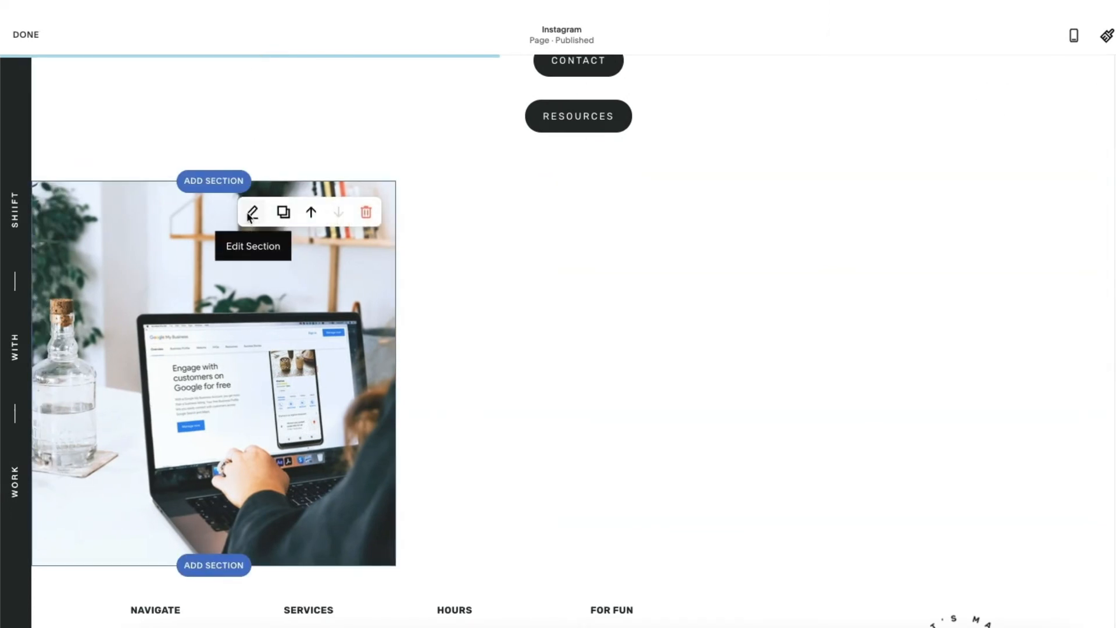
left_click(252, 212)
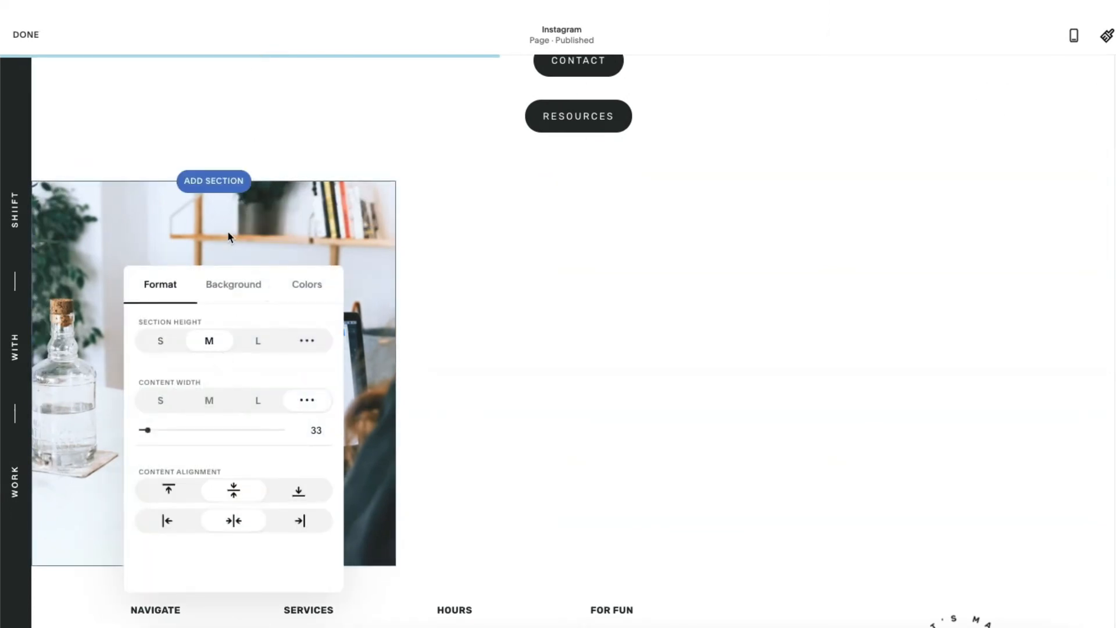
left_click(228, 234)
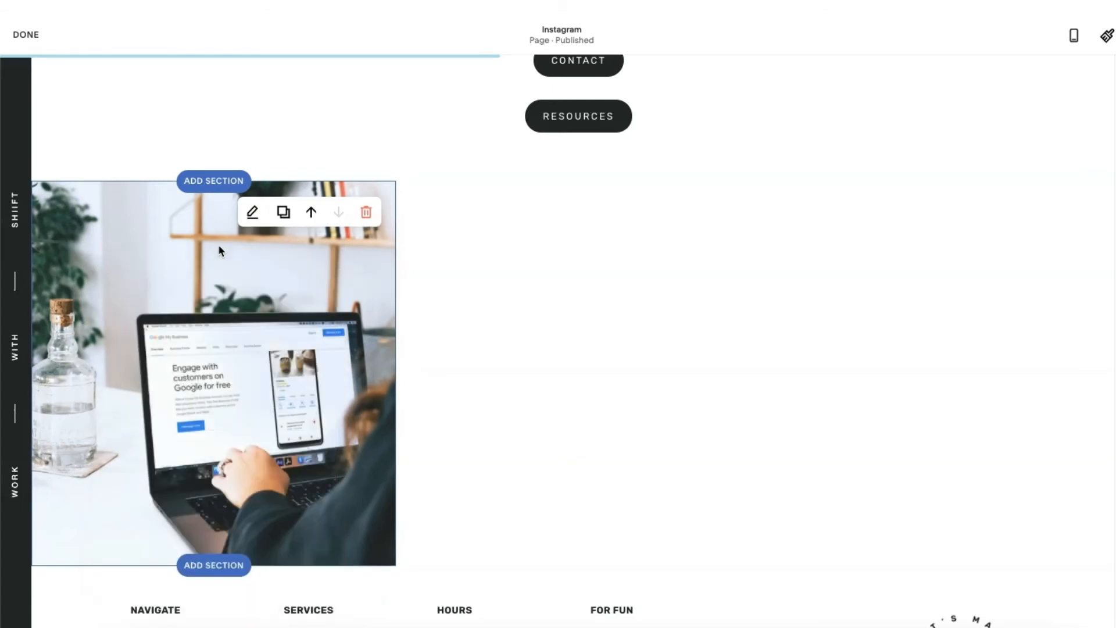
left_click(283, 213)
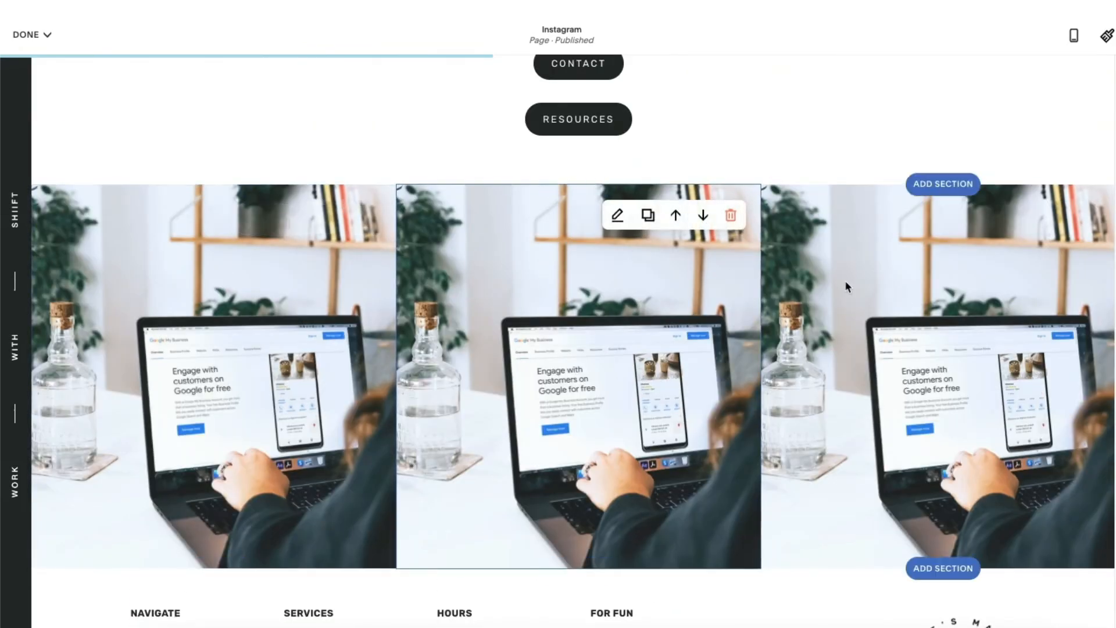
Delete the background image from the middle section of the three-section row
left_click(617, 215)
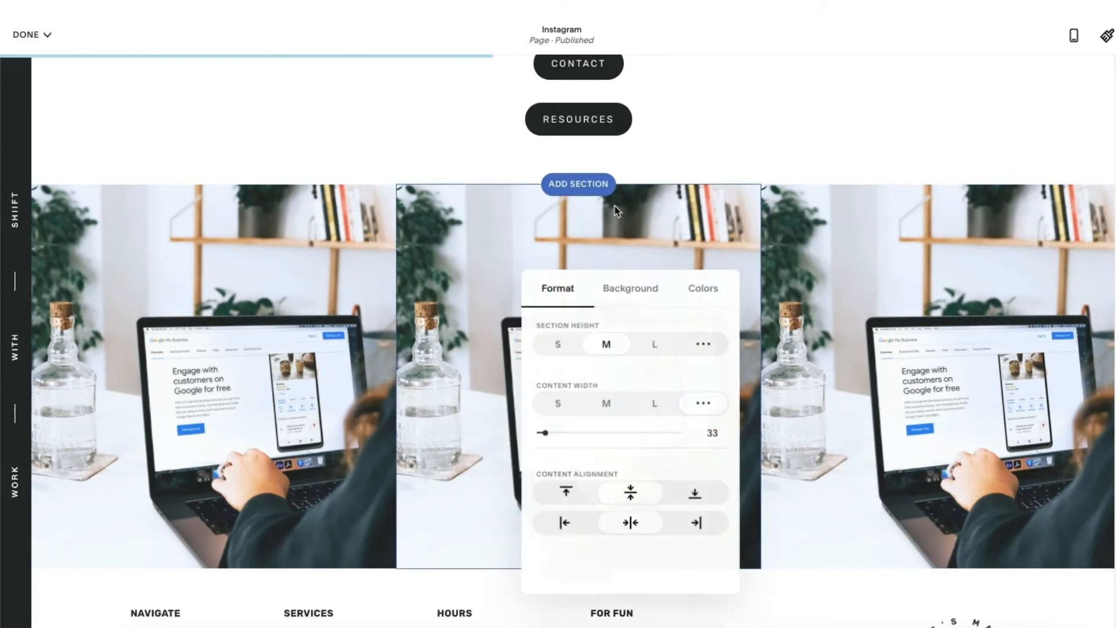
left_click(639, 294)
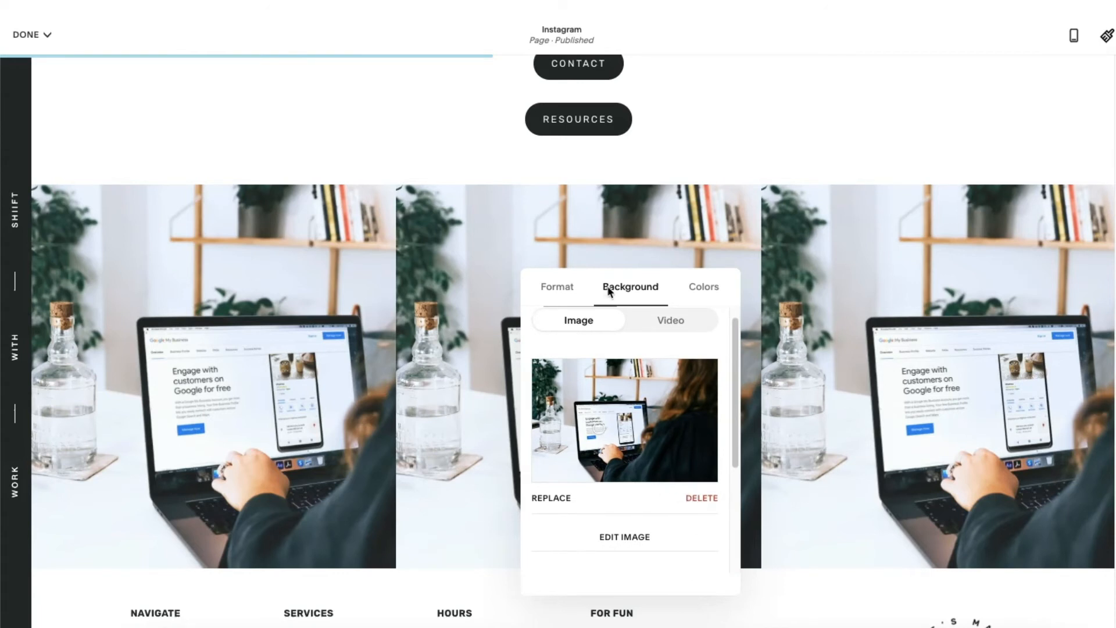
left_click(701, 499)
left_click(466, 354)
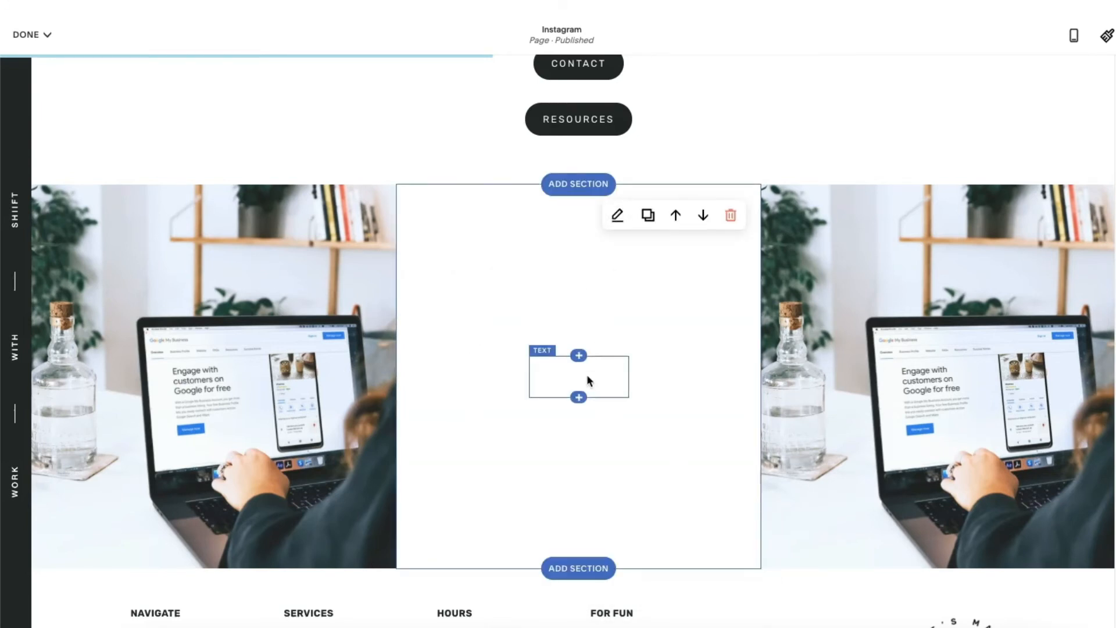
Fill the middle section's empty text block with "About" and a line of placeholder text, "jfbofnafnafnoaf", beneath it
left_click(588, 374)
type("Abo")
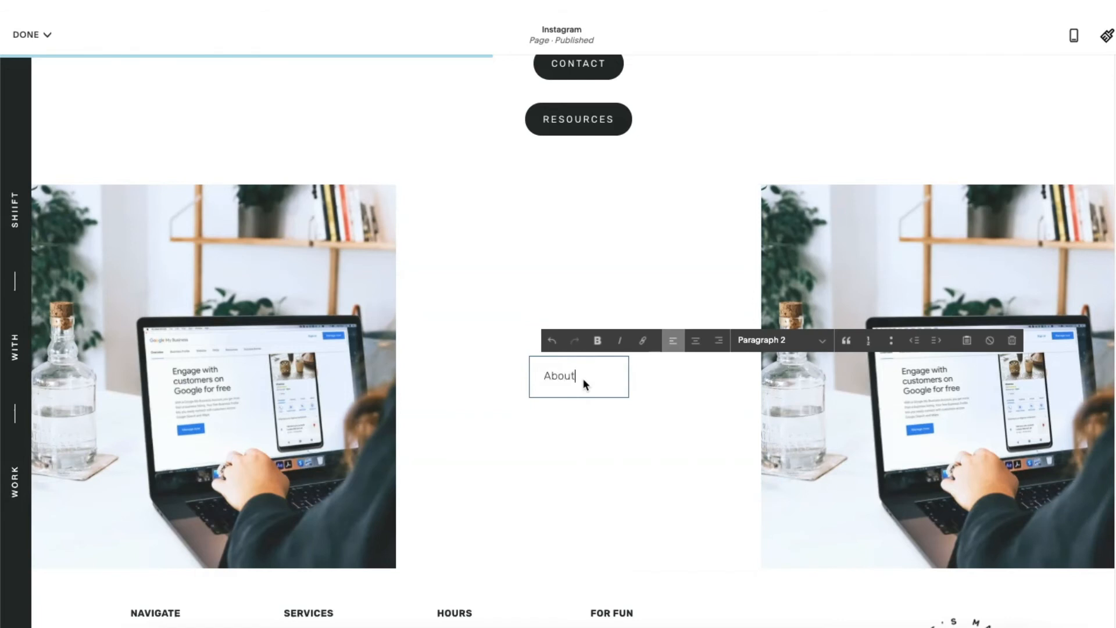
type("ut")
key("Return")
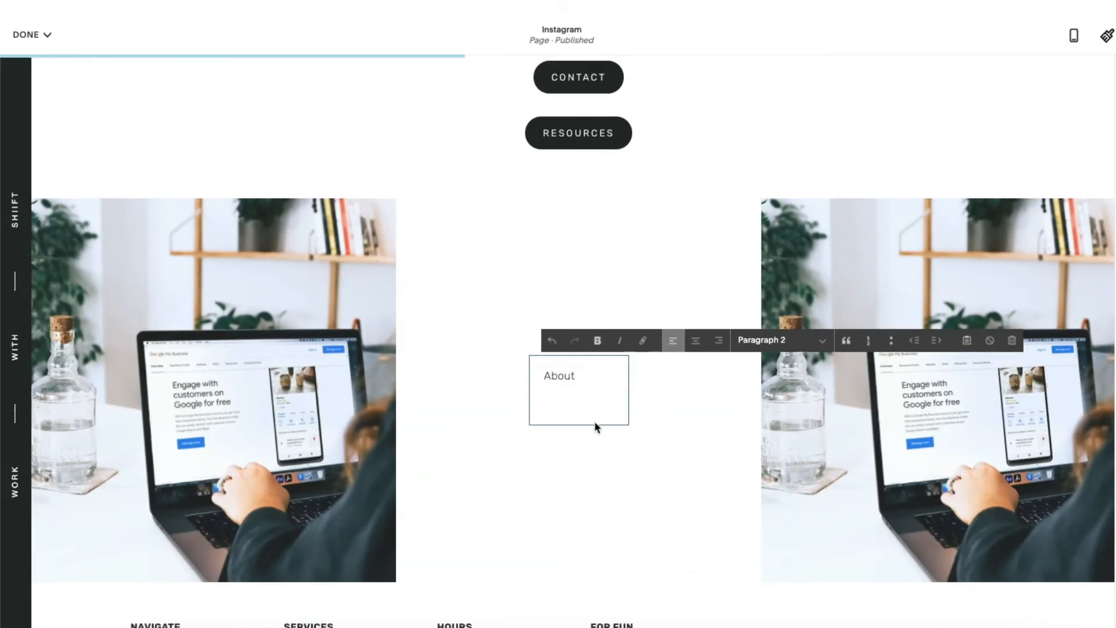
type("jfbofnafnafno af")
key("Return")
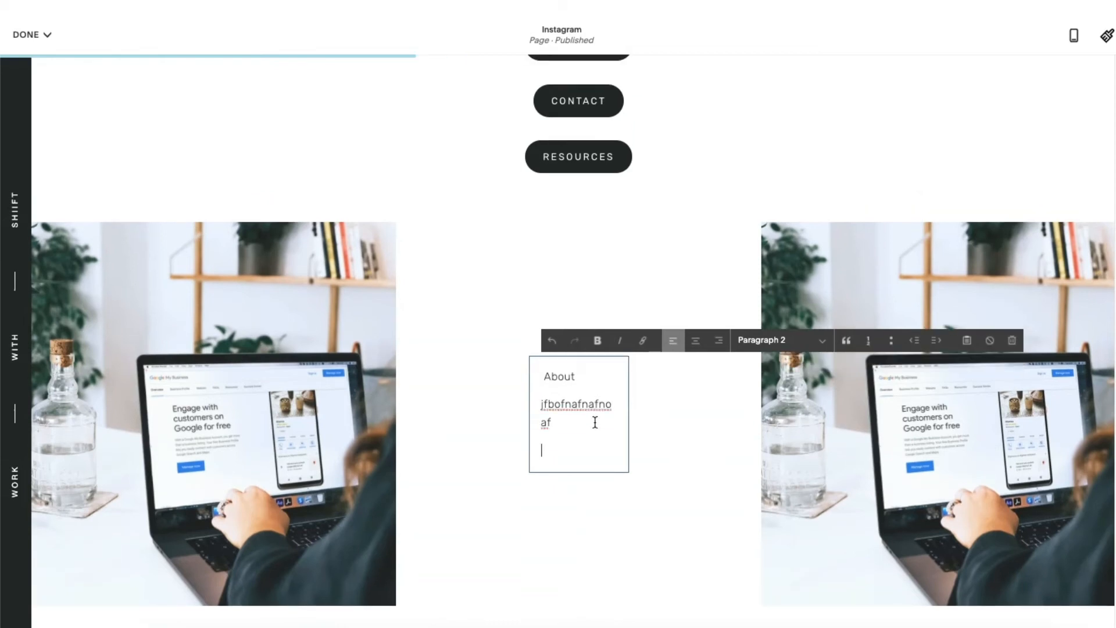
key("BackSpace")
Format the word "About" in the middle section as Heading 2
left_click(470, 370)
left_click(574, 379)
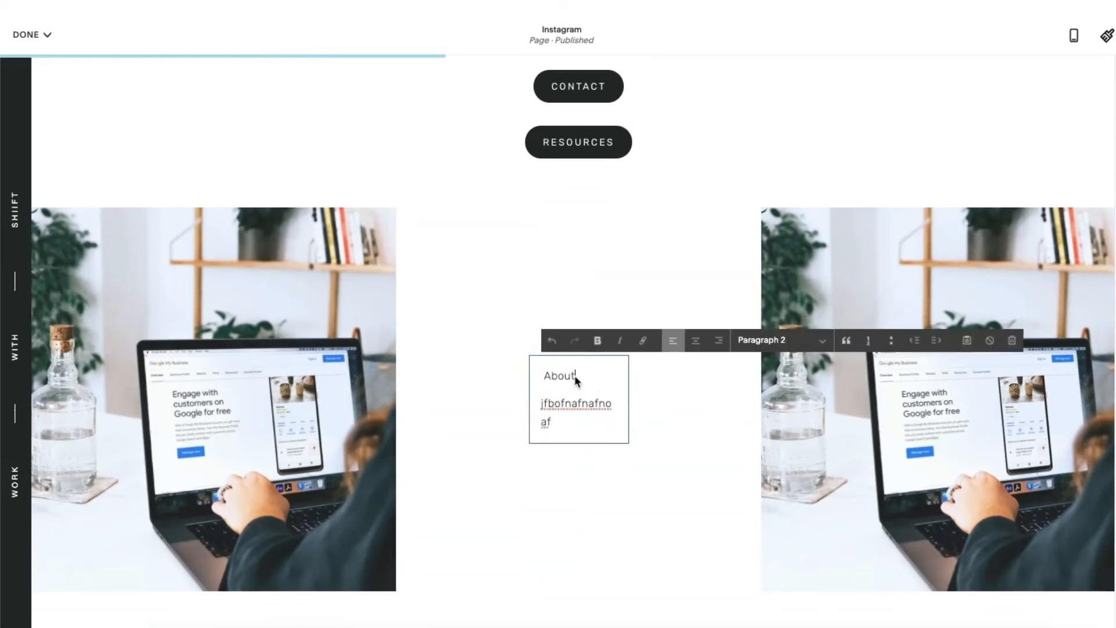
left_click_drag(576, 377, 538, 374)
left_click(800, 348)
left_click(788, 268)
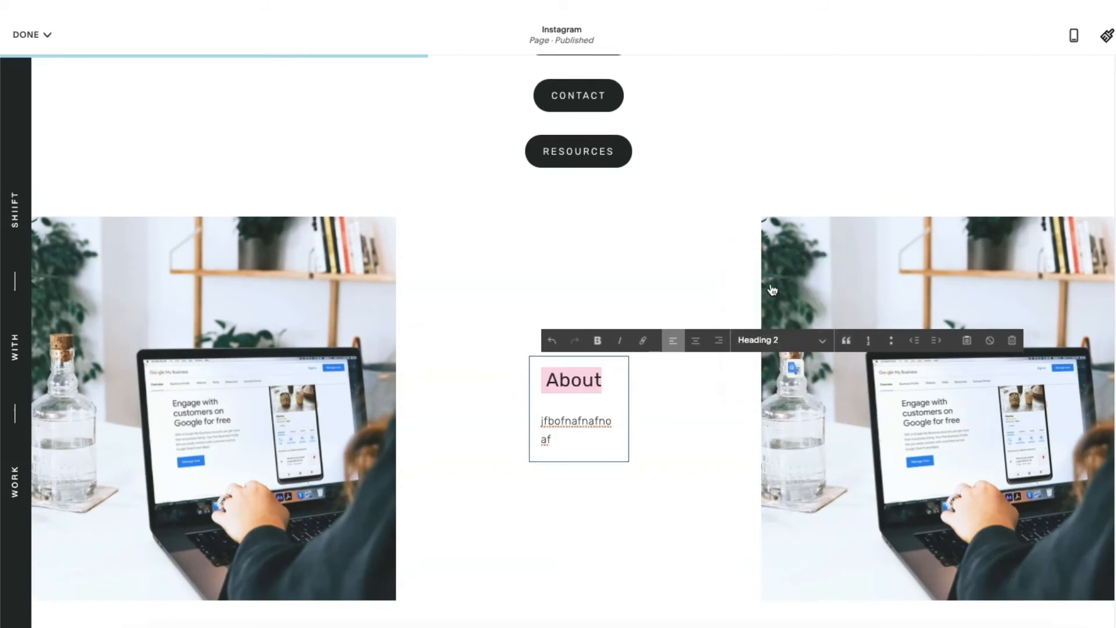
left_click(388, 396)
Set the middle section's content width to L
left_click(617, 246)
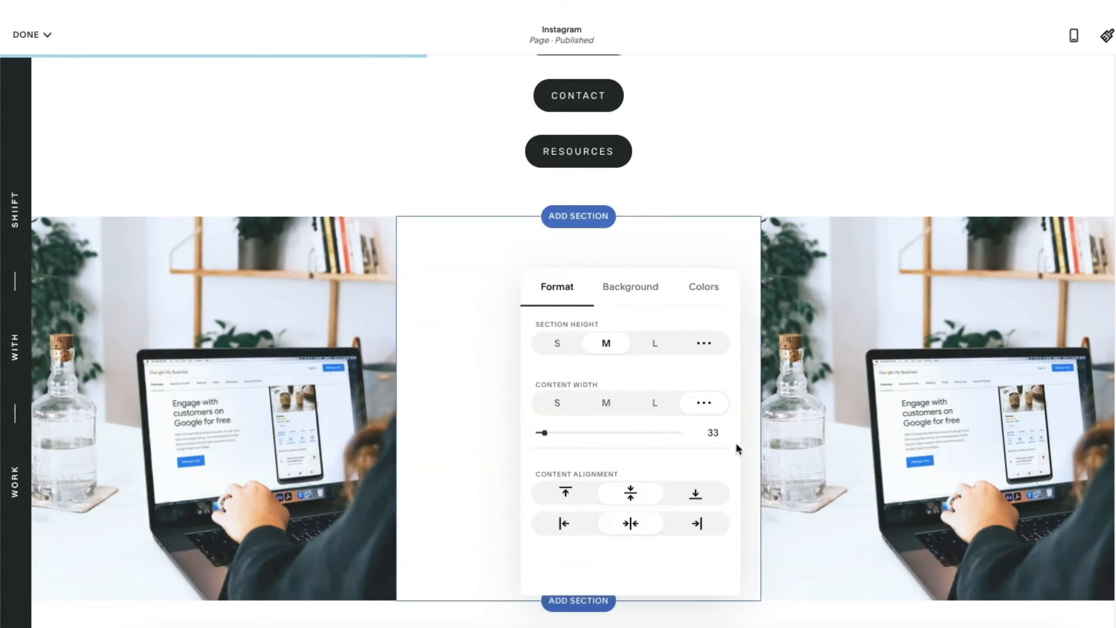
left_click(653, 407)
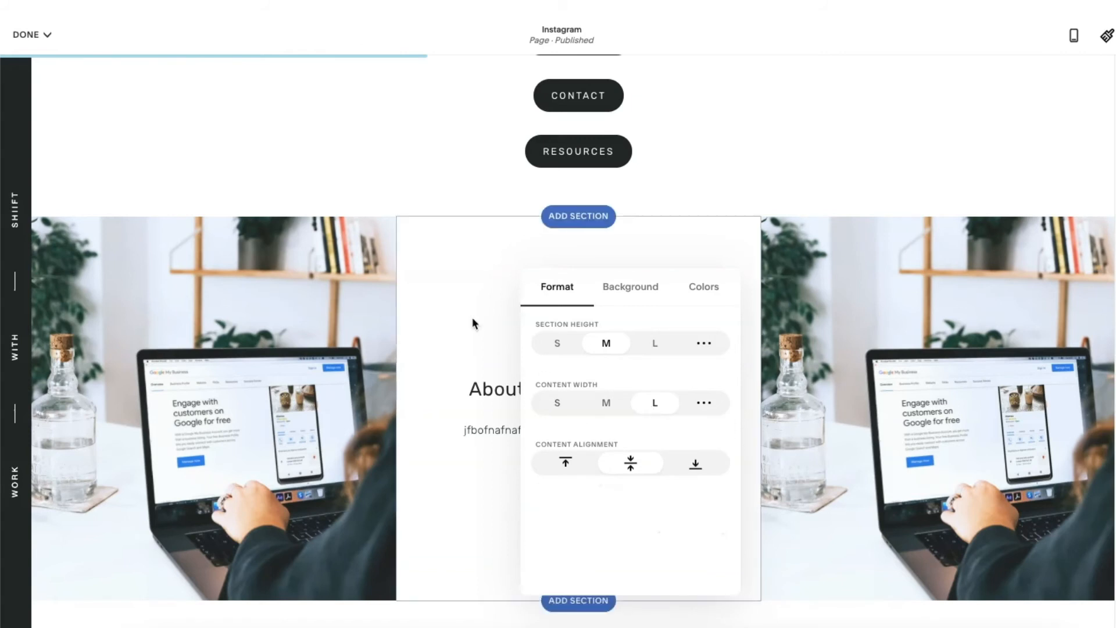
left_click(704, 403)
left_click(656, 407)
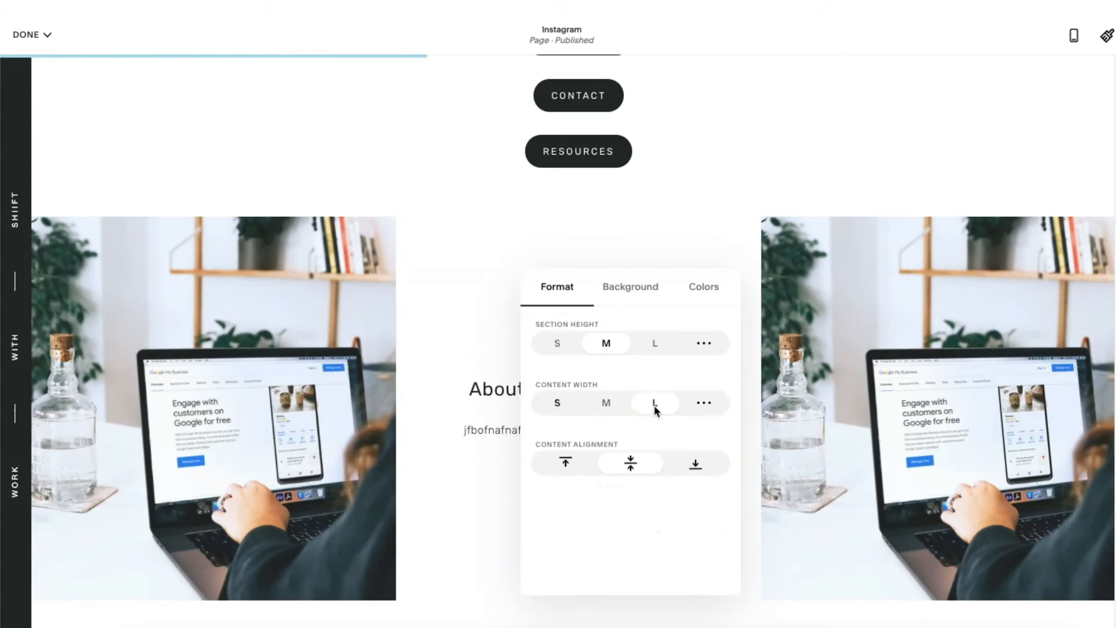
left_click(472, 394)
left_click(472, 394)
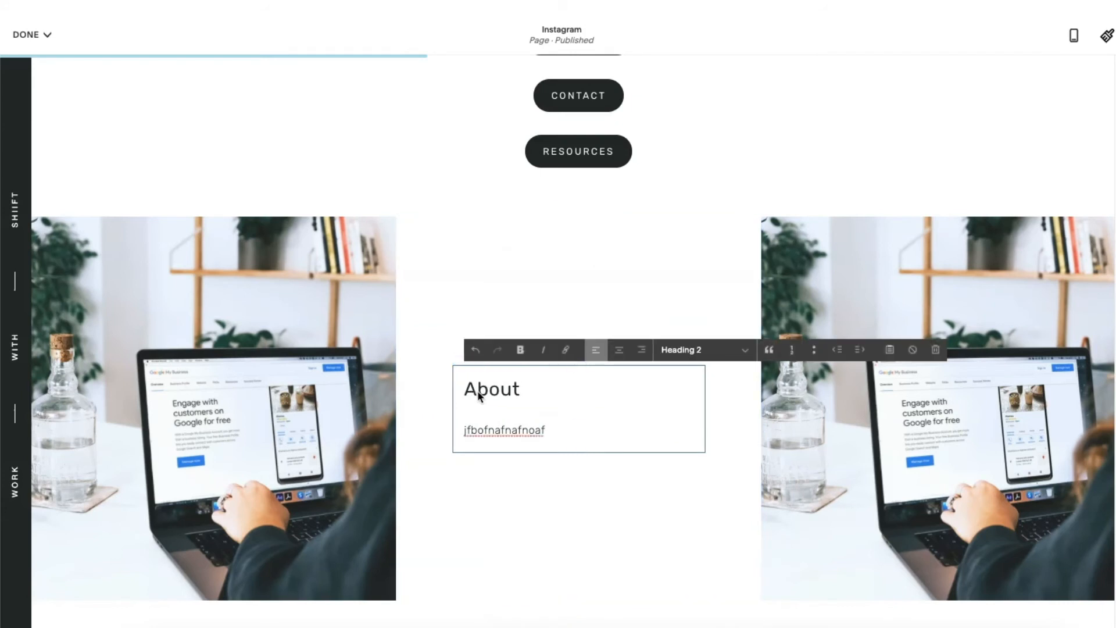
left_click(418, 282)
Extend the placeholder line under "About" with "jfnknfaf" and add a second line reading "awnfoianfaifnaeifnlekf"
left_click(563, 427)
left_click(560, 430)
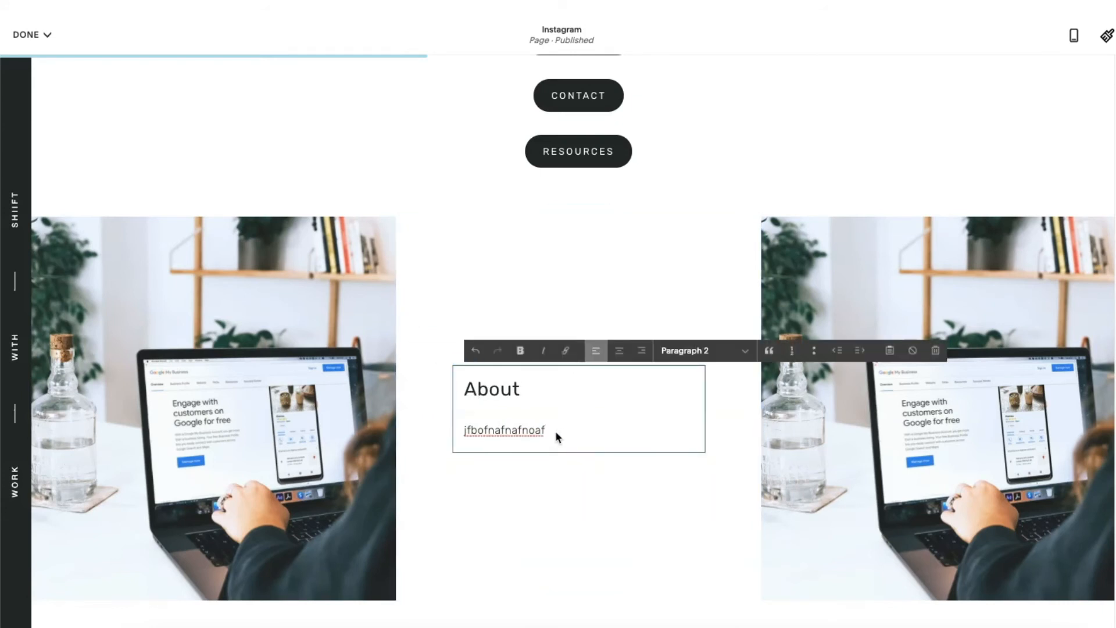
type("jfnknfaf")
key("Return")
type("awnfoianfaifnaeifn")
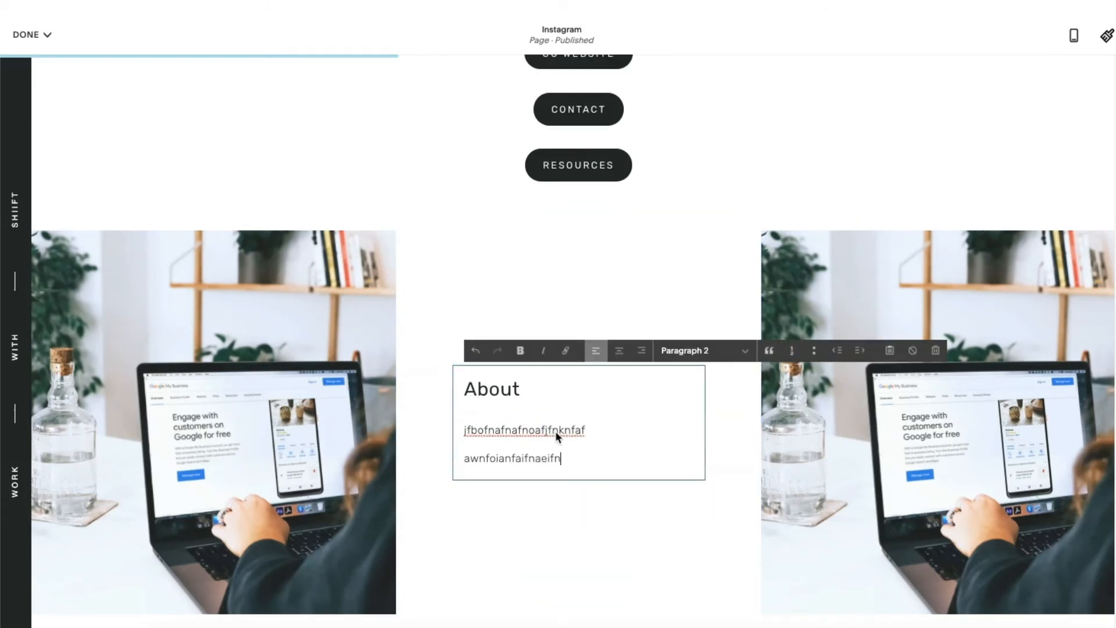
type("lekf")
left_click(585, 528)
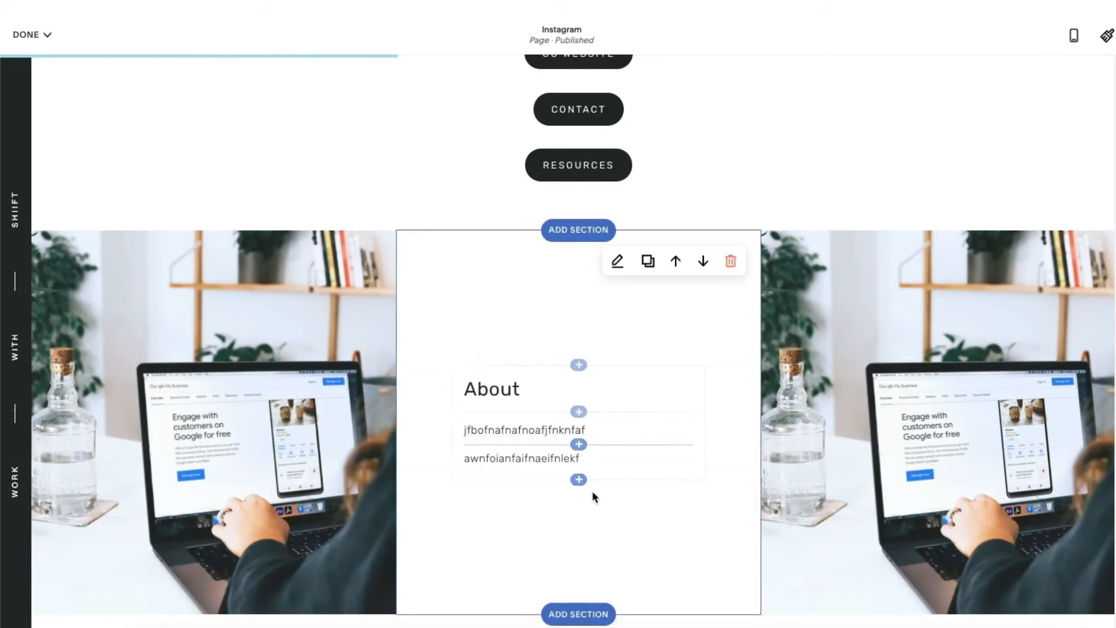
Add a button block below the About text, labelled "Get in touch" and linked to /contact
left_click(579, 479)
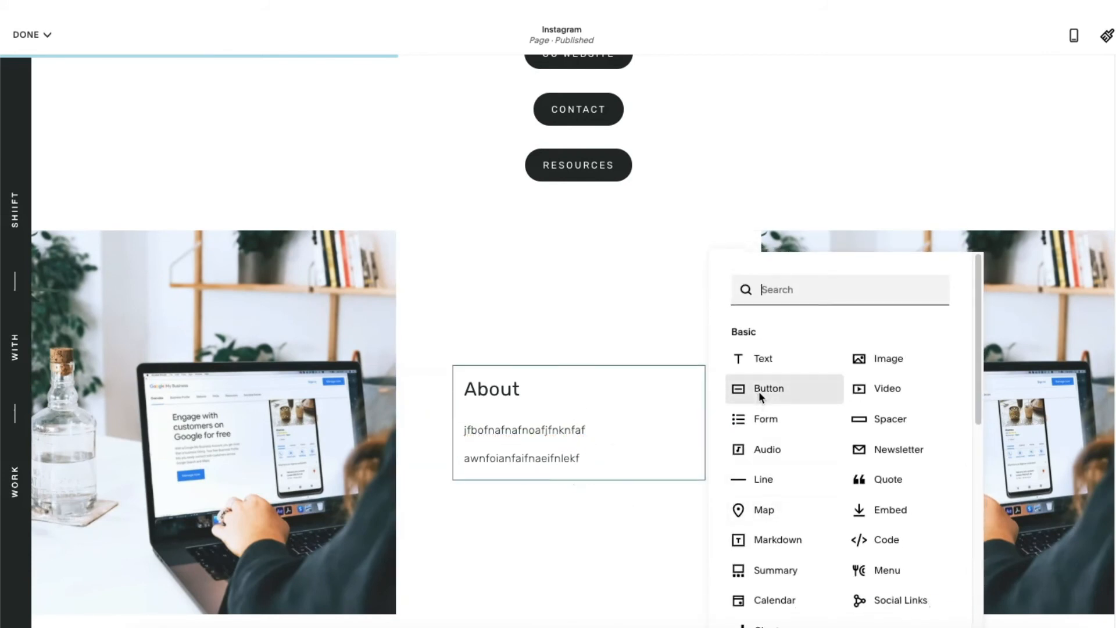
left_click(759, 388)
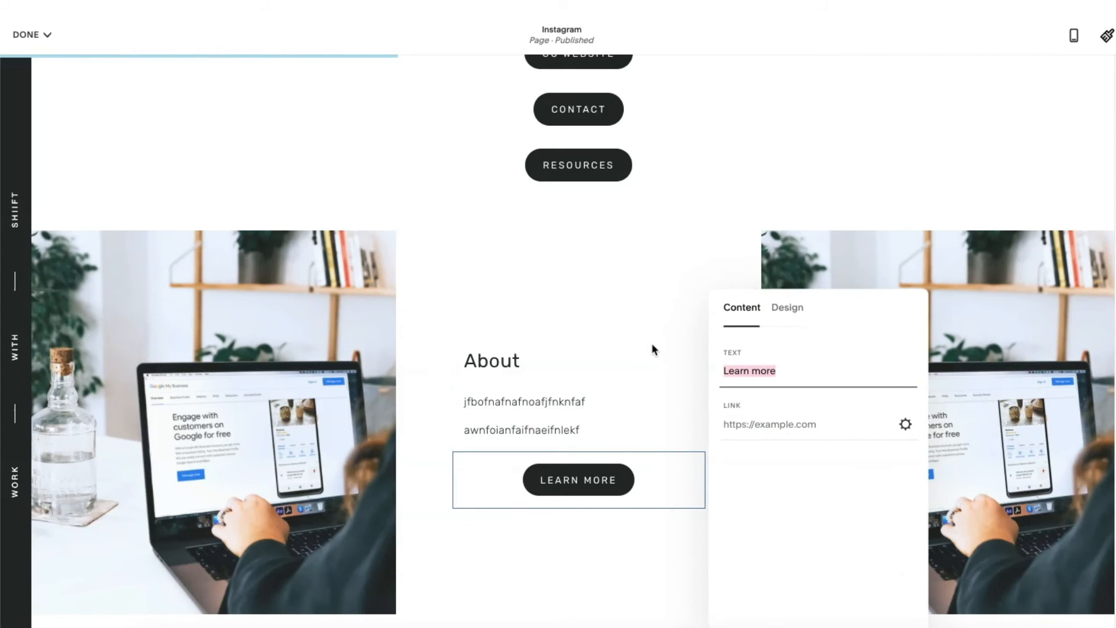
type("Get intouc")
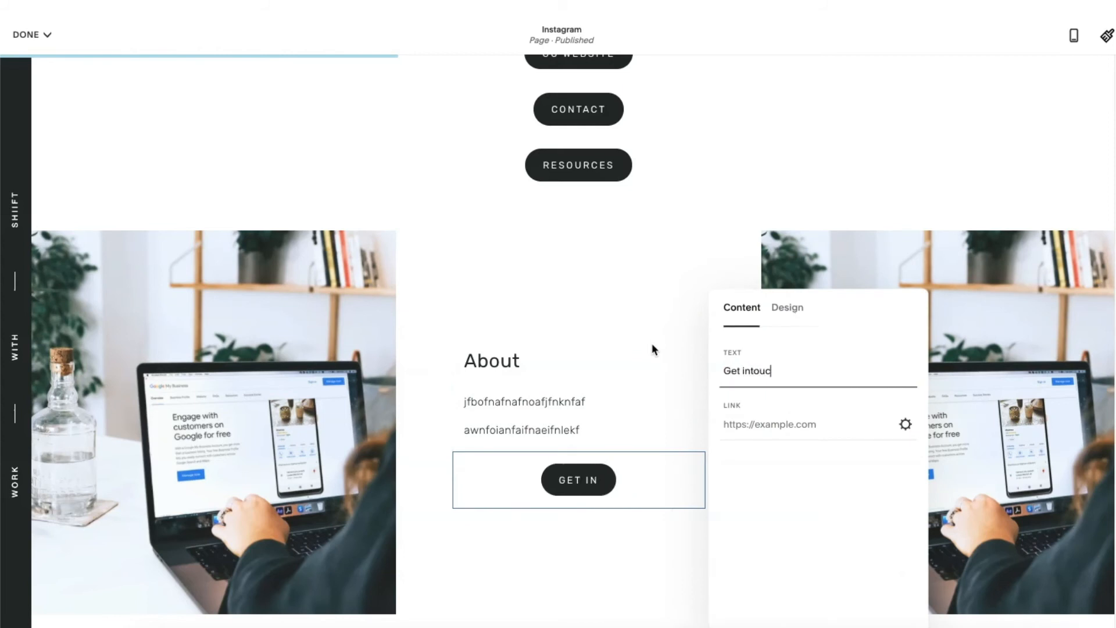
key("BackSpace")
key("BackSpace")
key("BackSpace")
key("BackSpace")
type("touch")
left_click(768, 422)
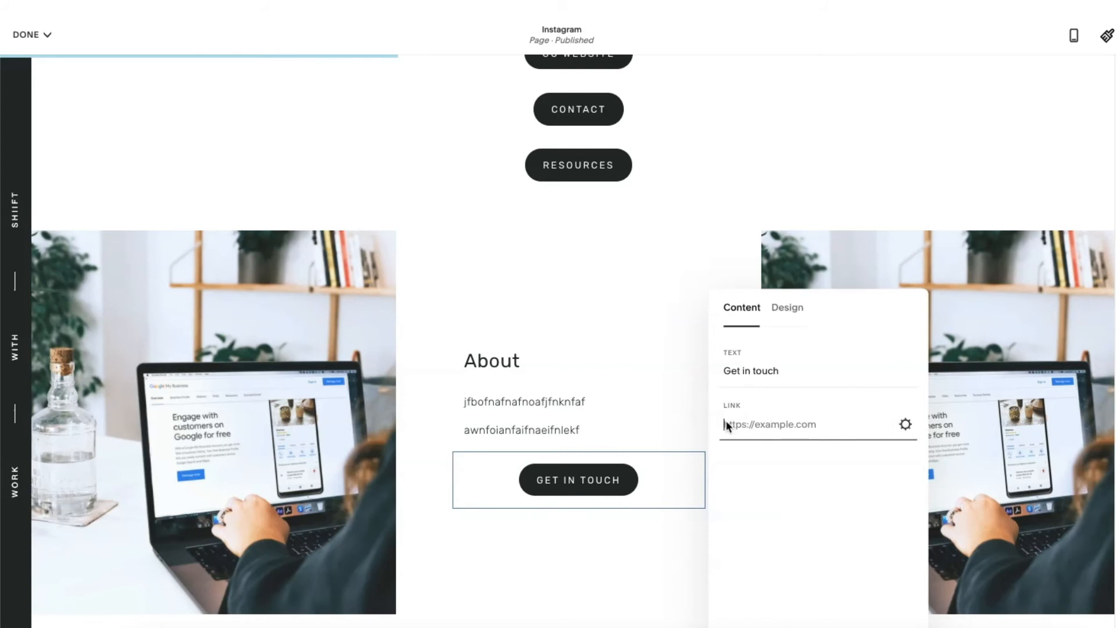
type("/contact")
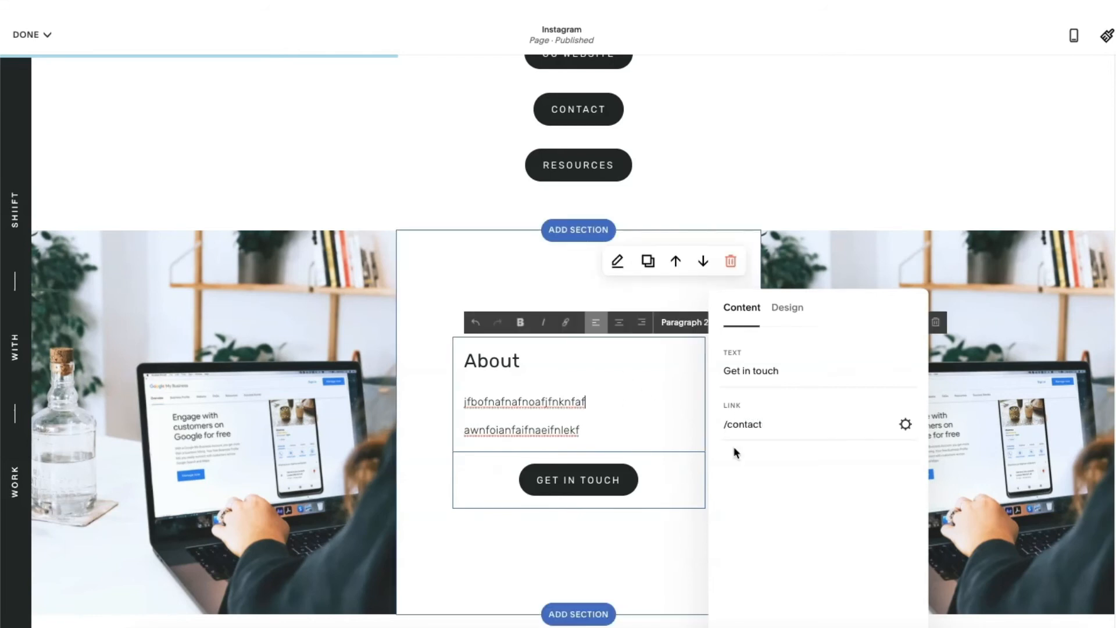
Align the "Get in touch" button to the left, keeping its size at M
left_click(786, 309)
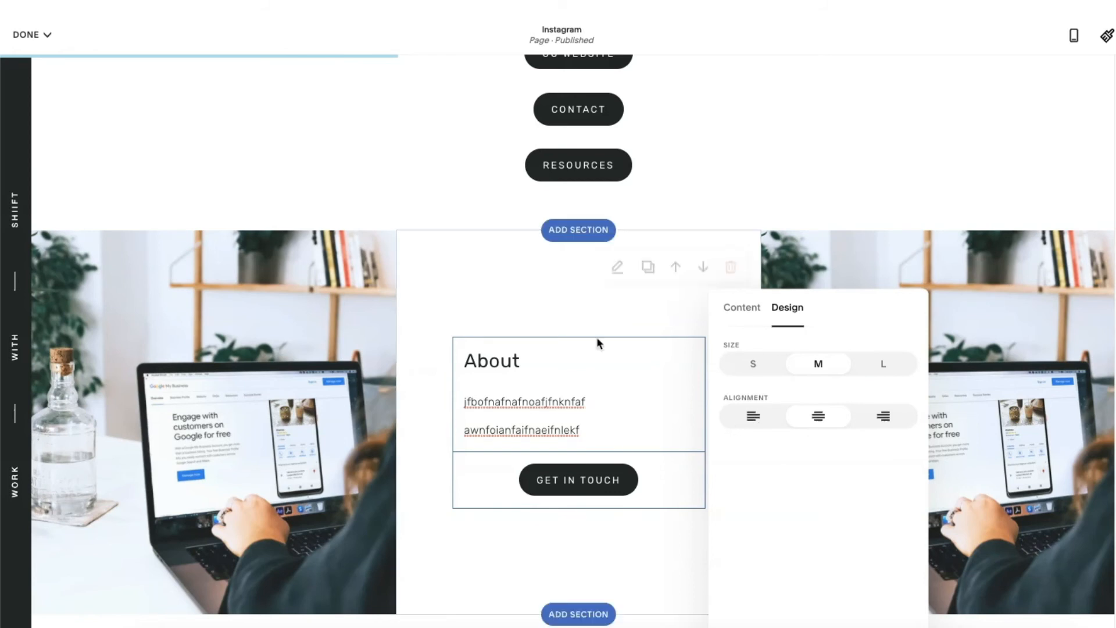
left_click(754, 417)
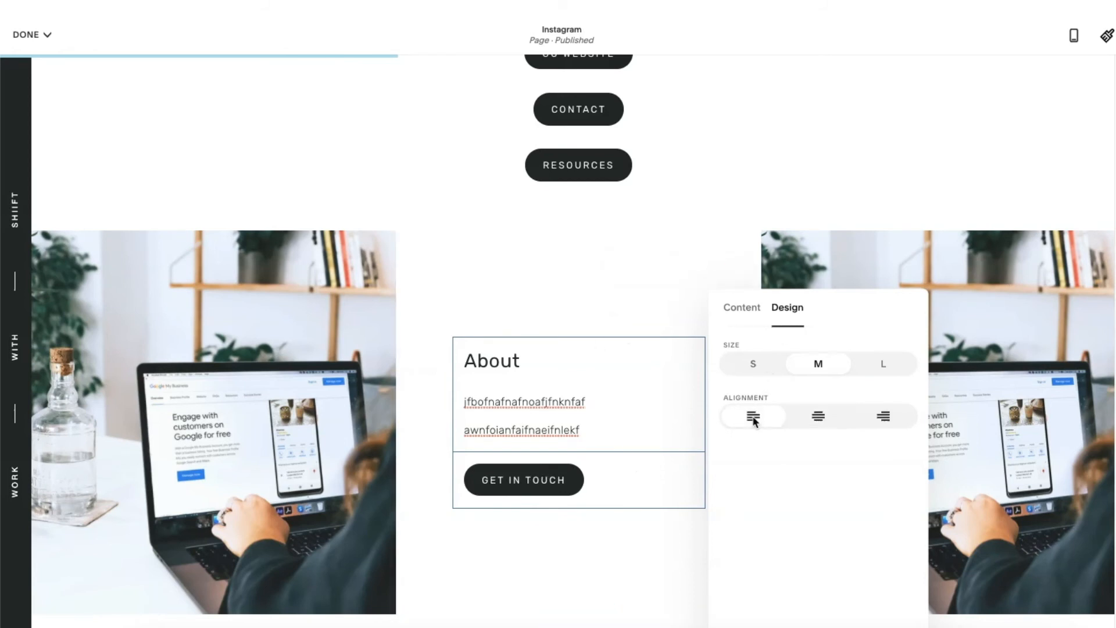
left_click(529, 283)
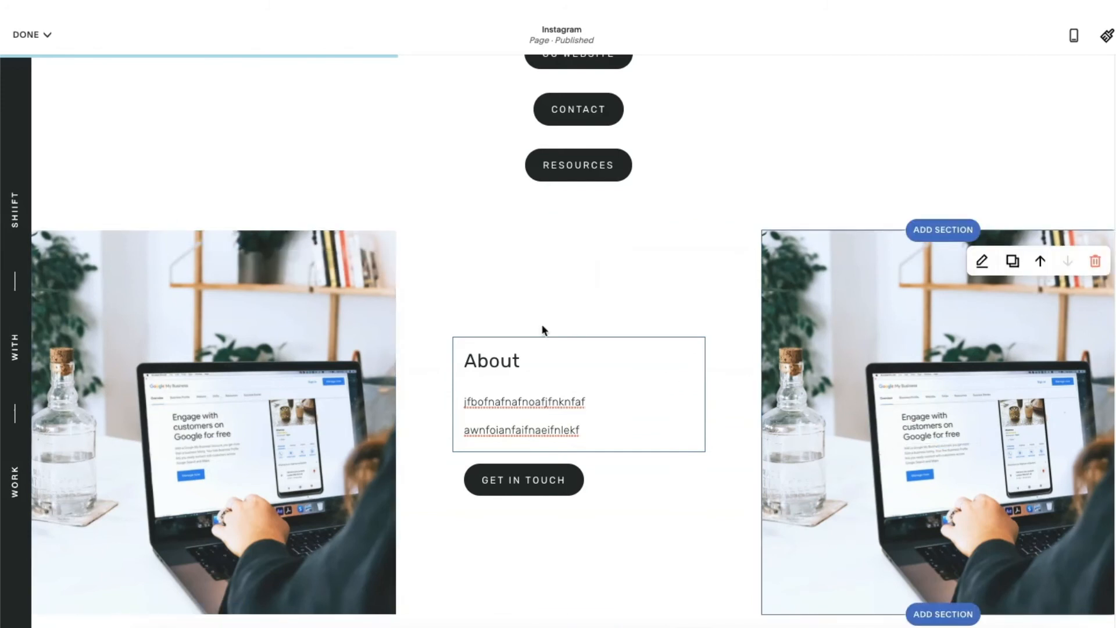
Replace the third section's background image with Shiift-Creative-Squarespace-Website.jpg from the WEB READY folder
left_click(981, 261)
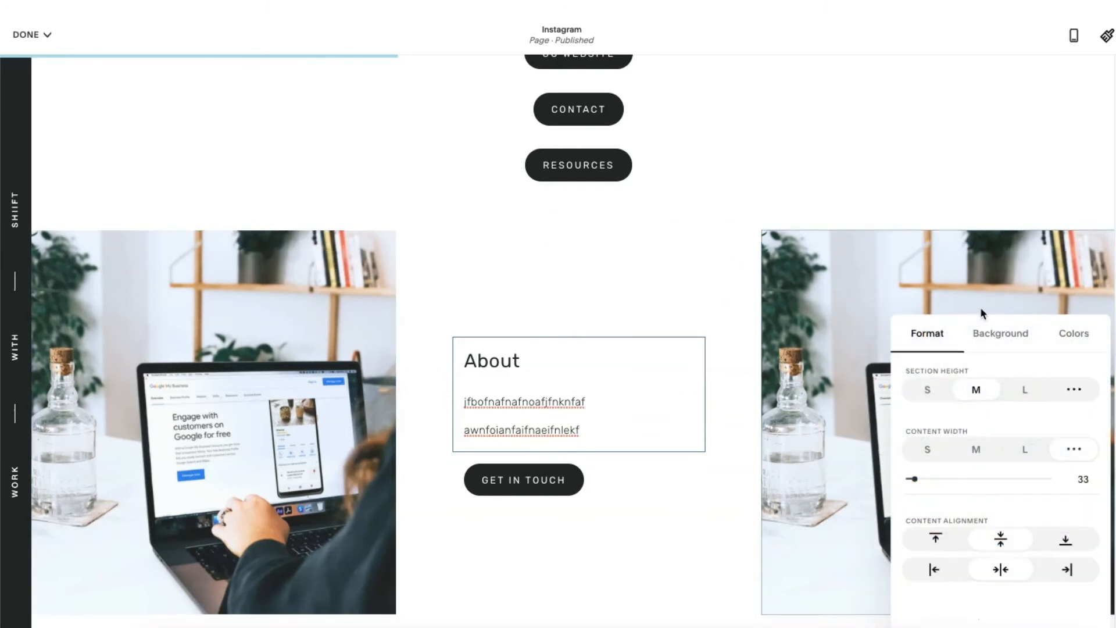
left_click(991, 340)
scroll(1065, 530, "down", 1)
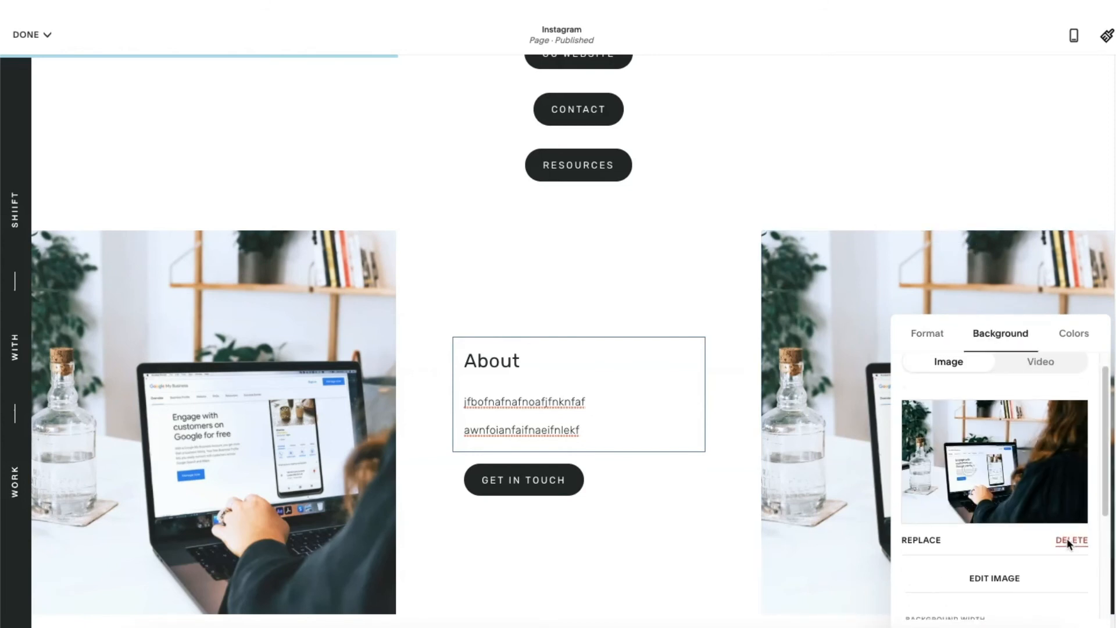
left_click(1066, 538)
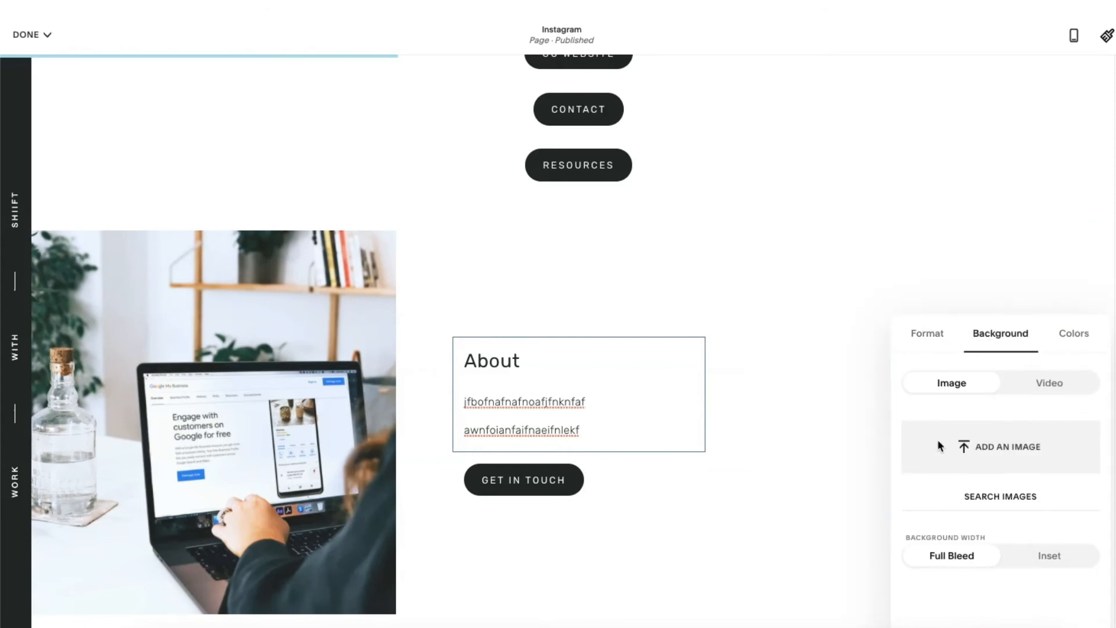
left_click(999, 449)
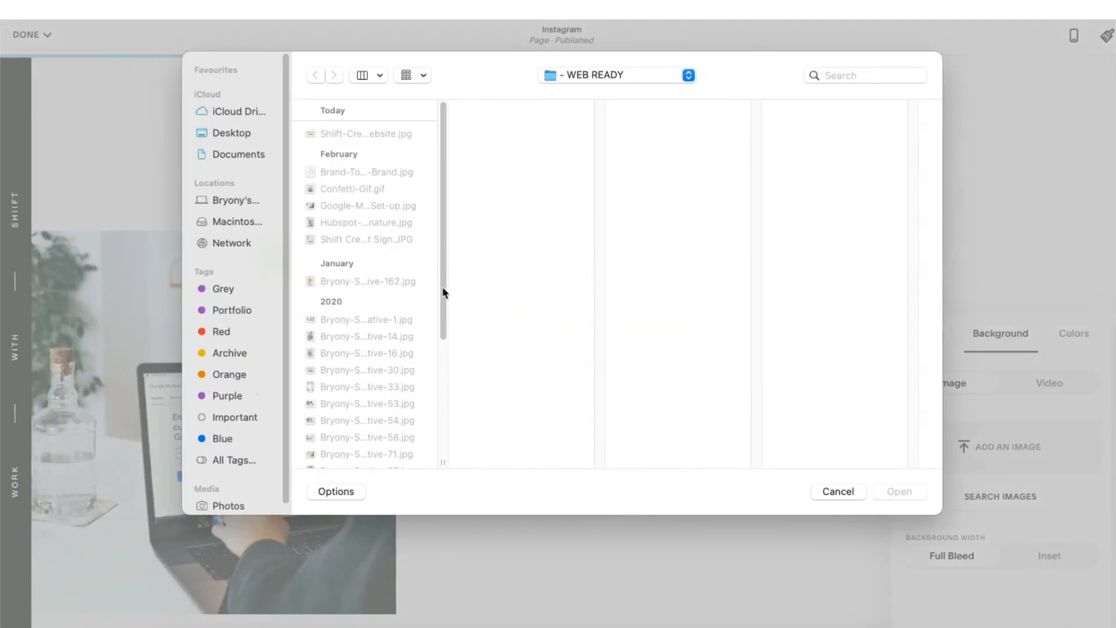
left_click(358, 133)
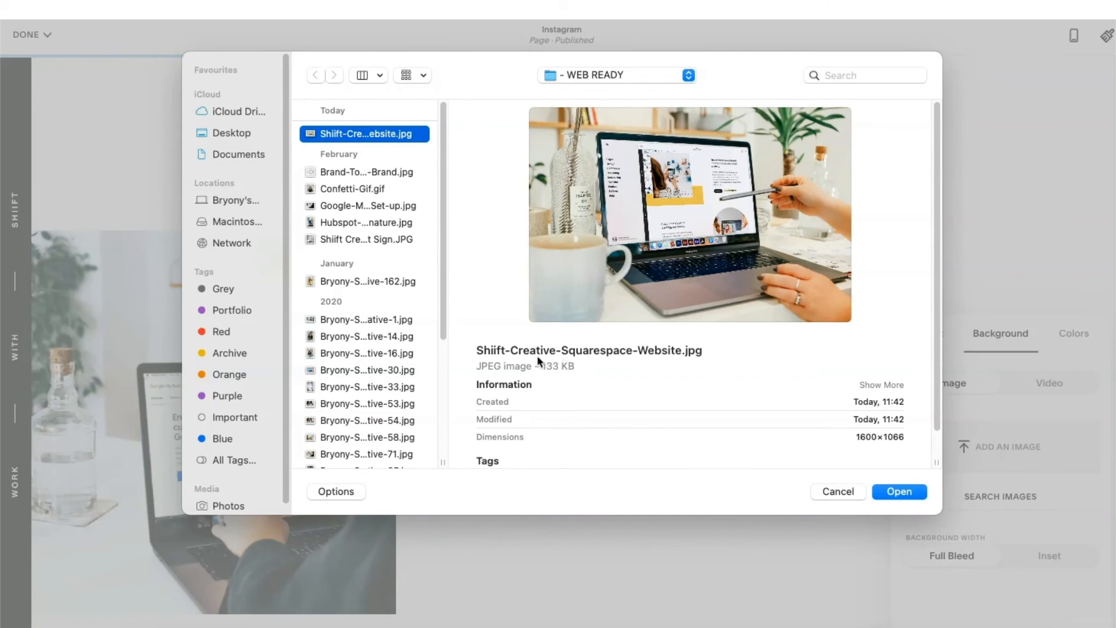
left_click(900, 493)
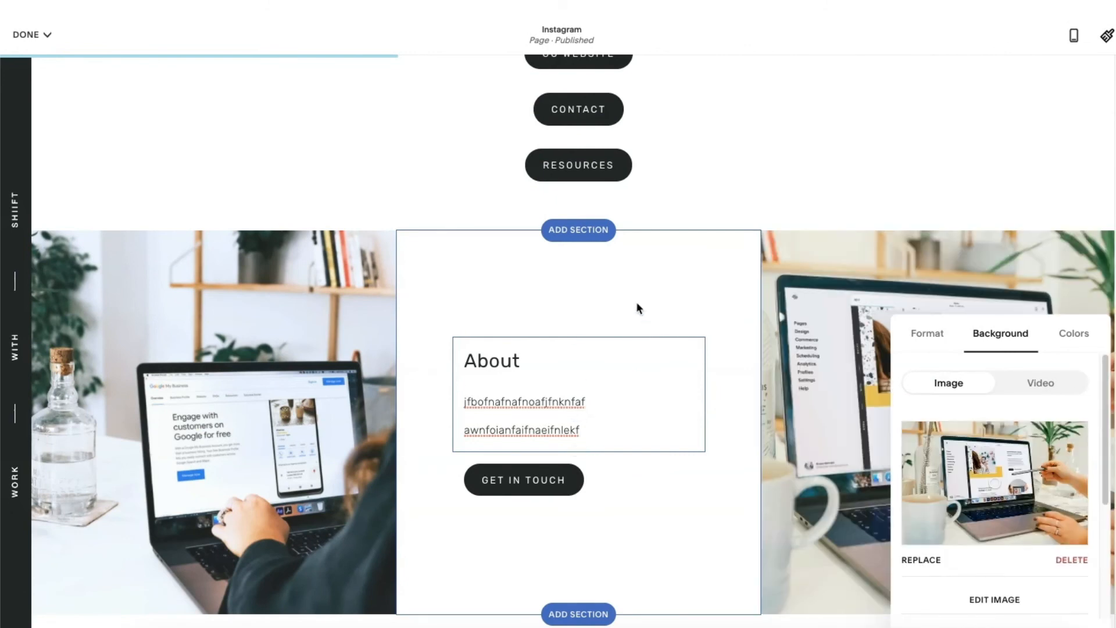
left_click(640, 308)
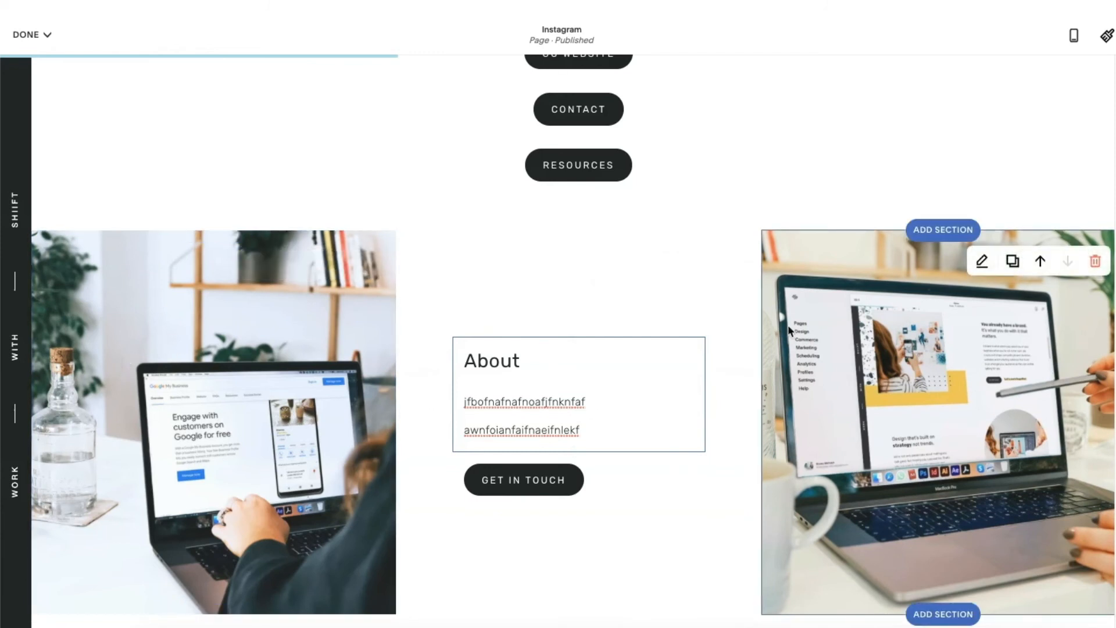
Replace the third section's background image with the portrait ending in "Shiift-Creative-14.jpg" from the WEB READY folder
left_click(983, 261)
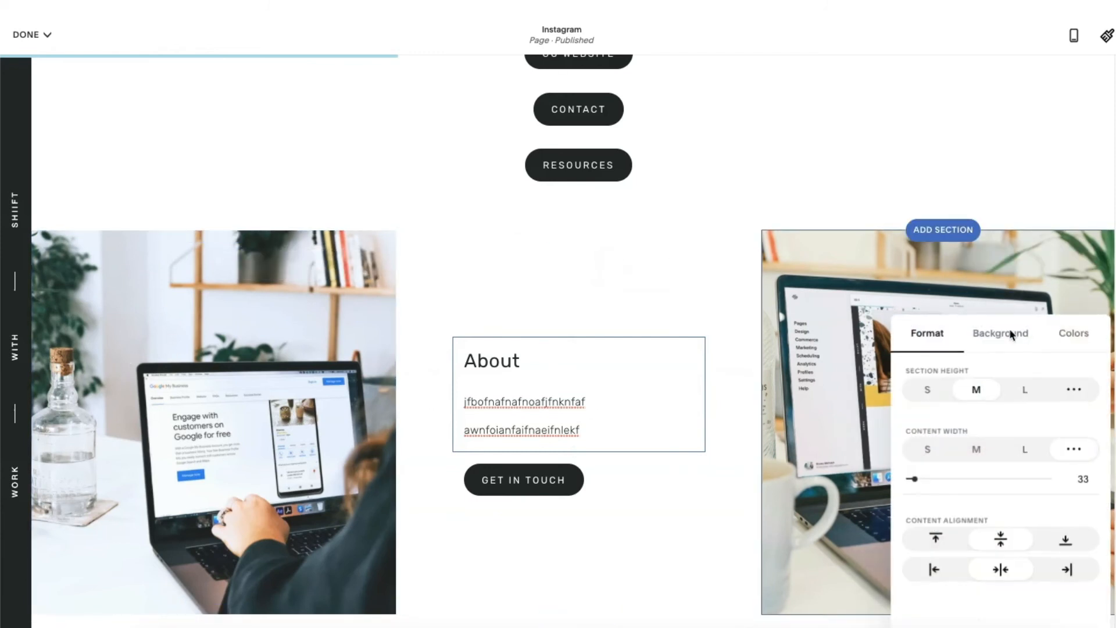
left_click(997, 332)
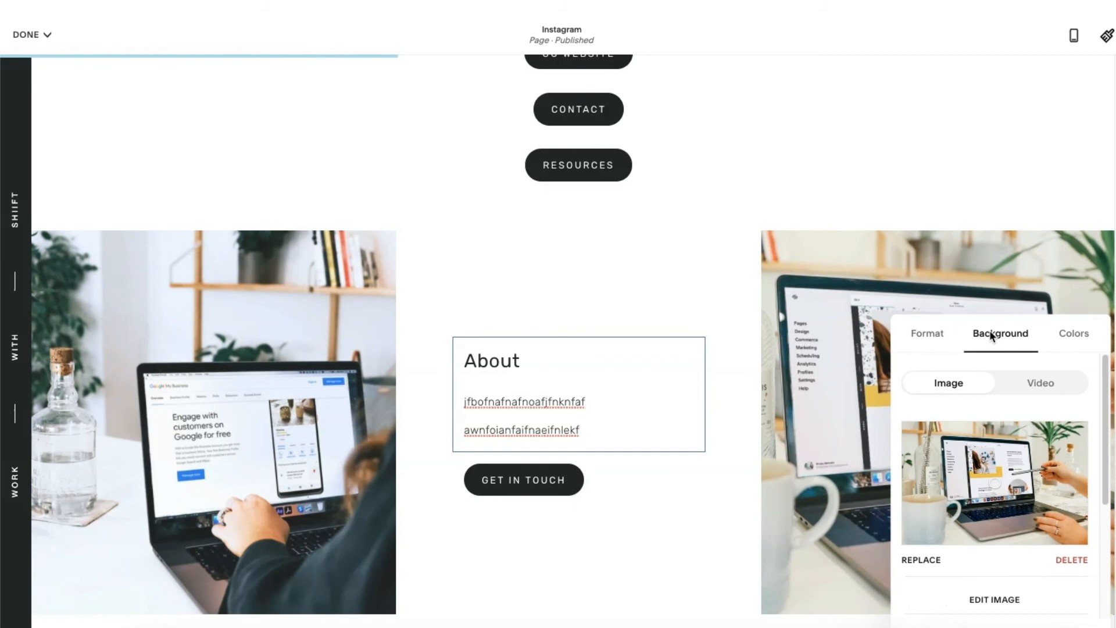
left_click(1074, 561)
left_click(992, 445)
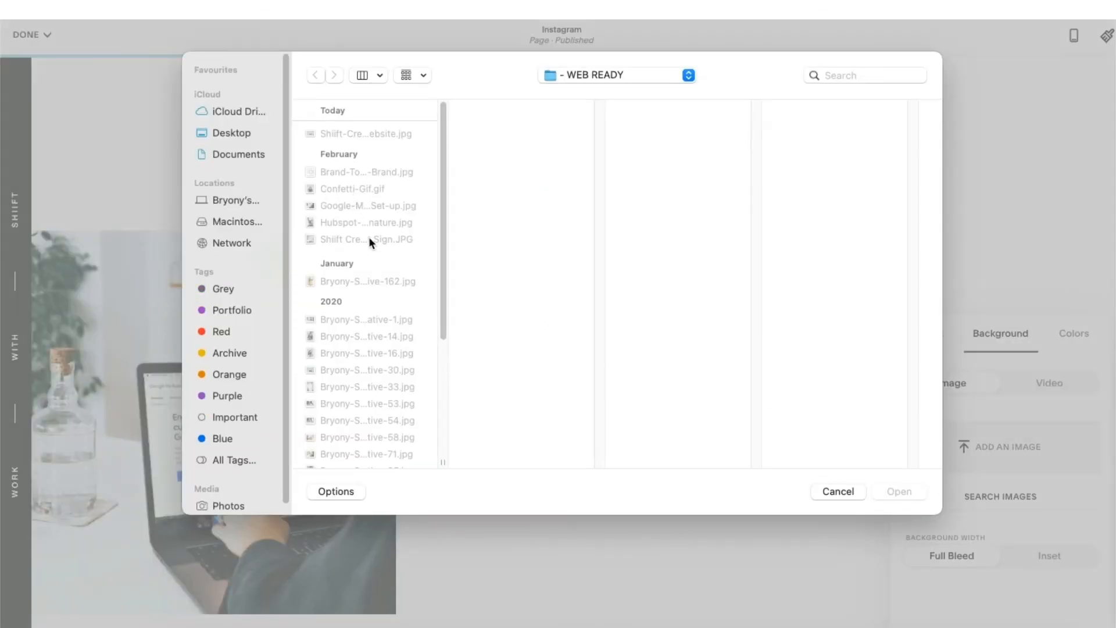
left_click(362, 282)
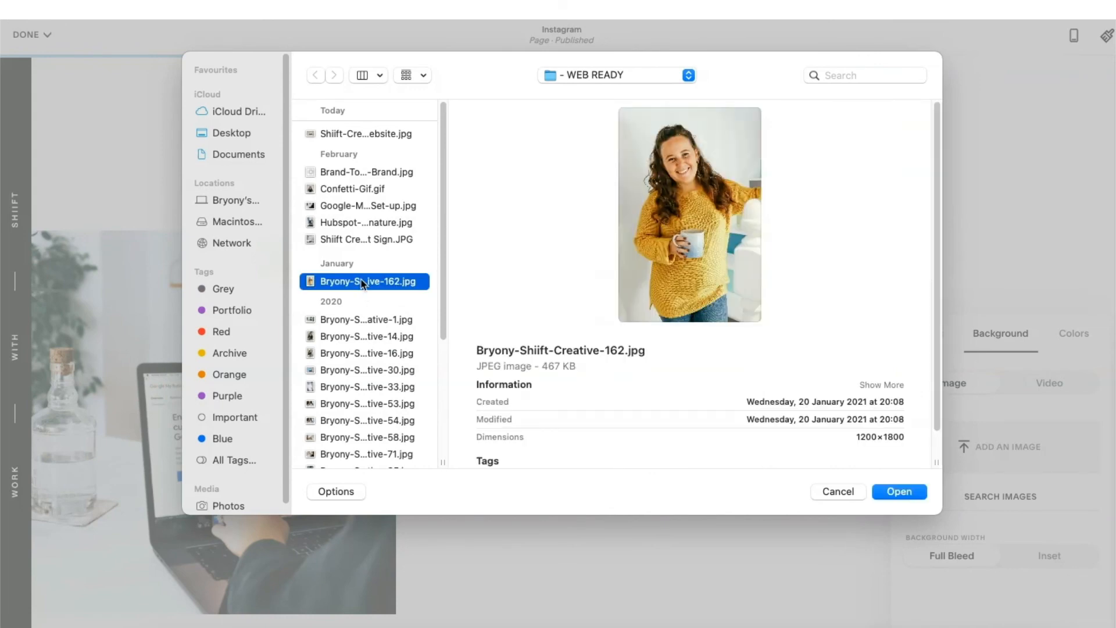
left_click(335, 339)
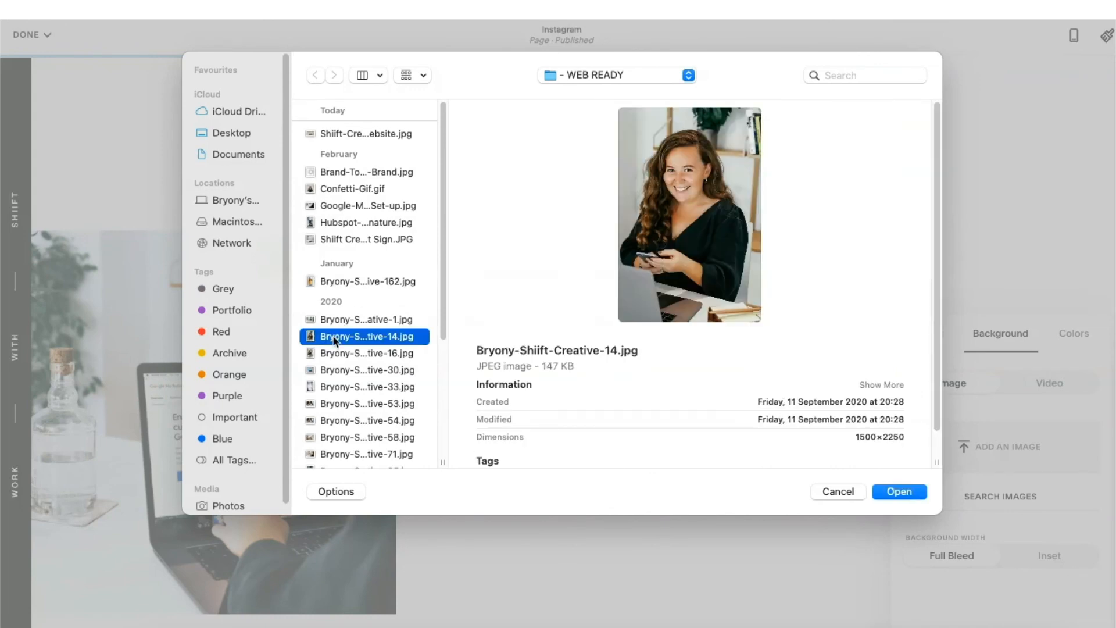
left_click(894, 493)
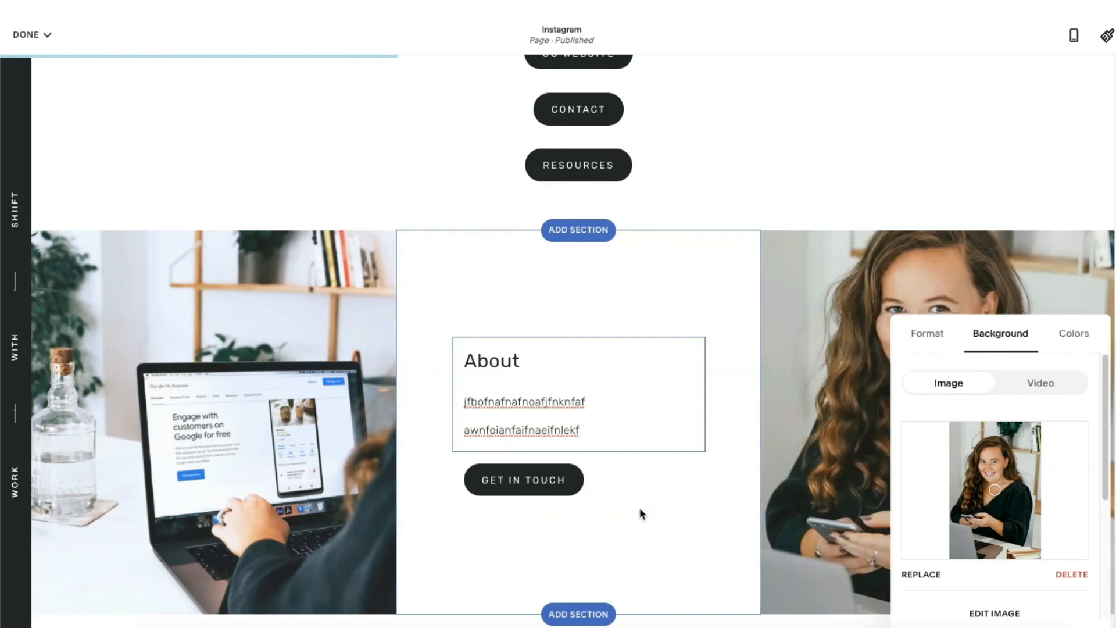
left_click(639, 508)
Save the changes to the Instagram page and leave editing mode
scroll(636, 510, "down", 2)
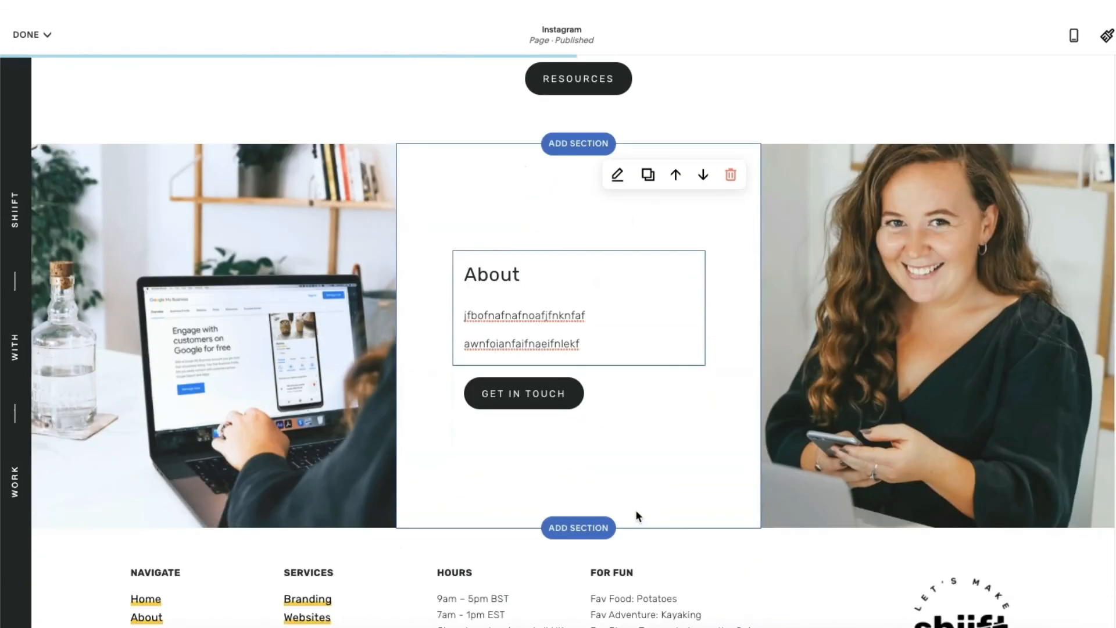
scroll(636, 510, "down", 1)
scroll(762, 370, "up", 1)
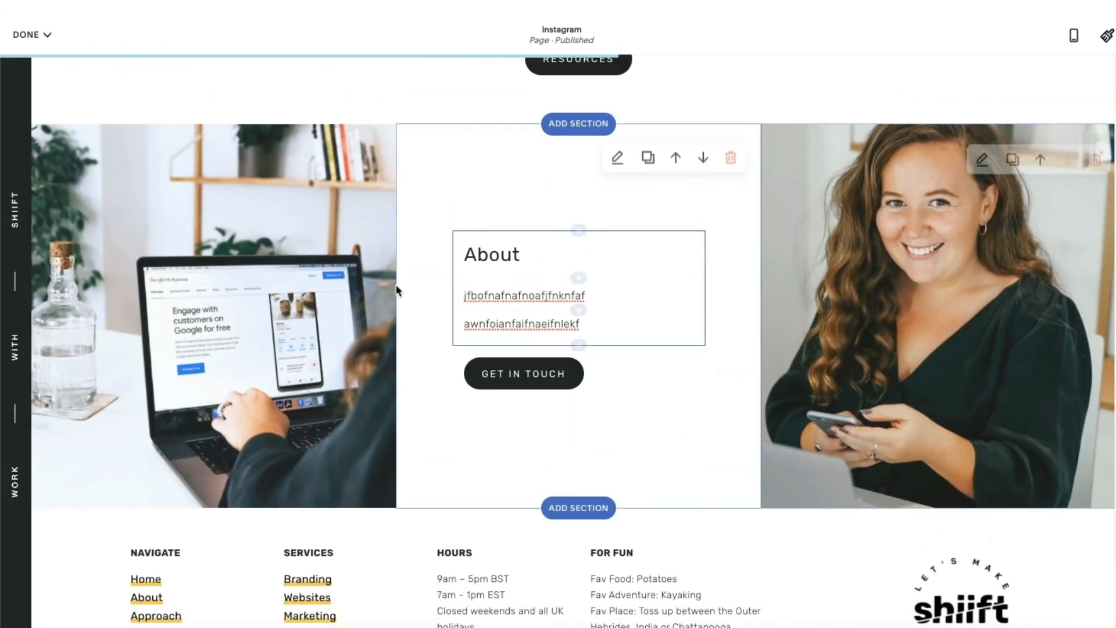
scroll(279, 325, "up", 3)
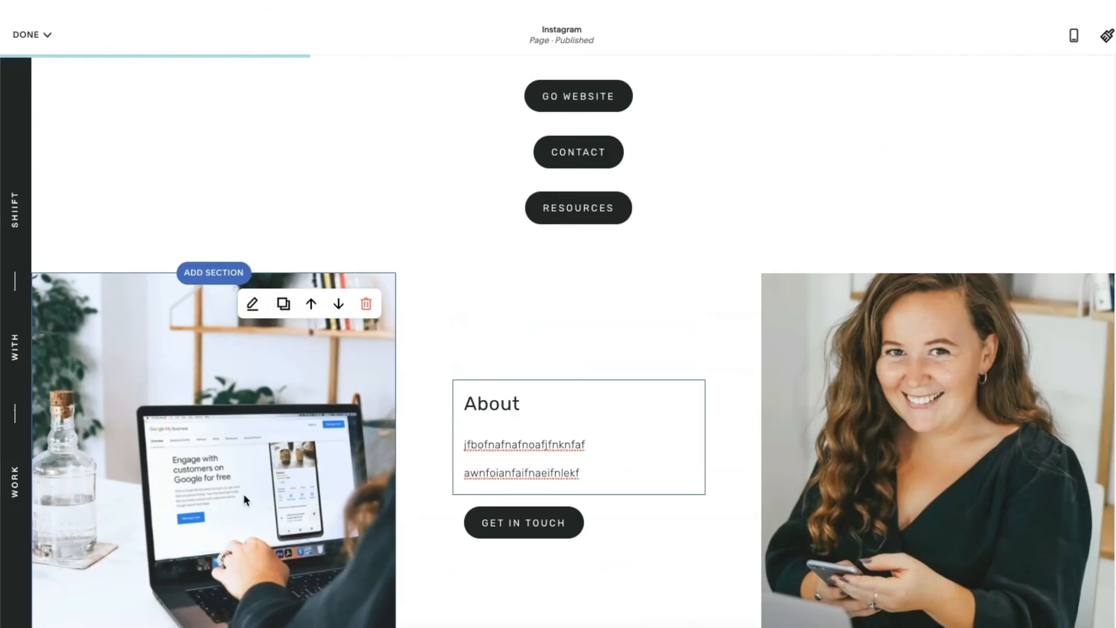
scroll(461, 349, "up", 3)
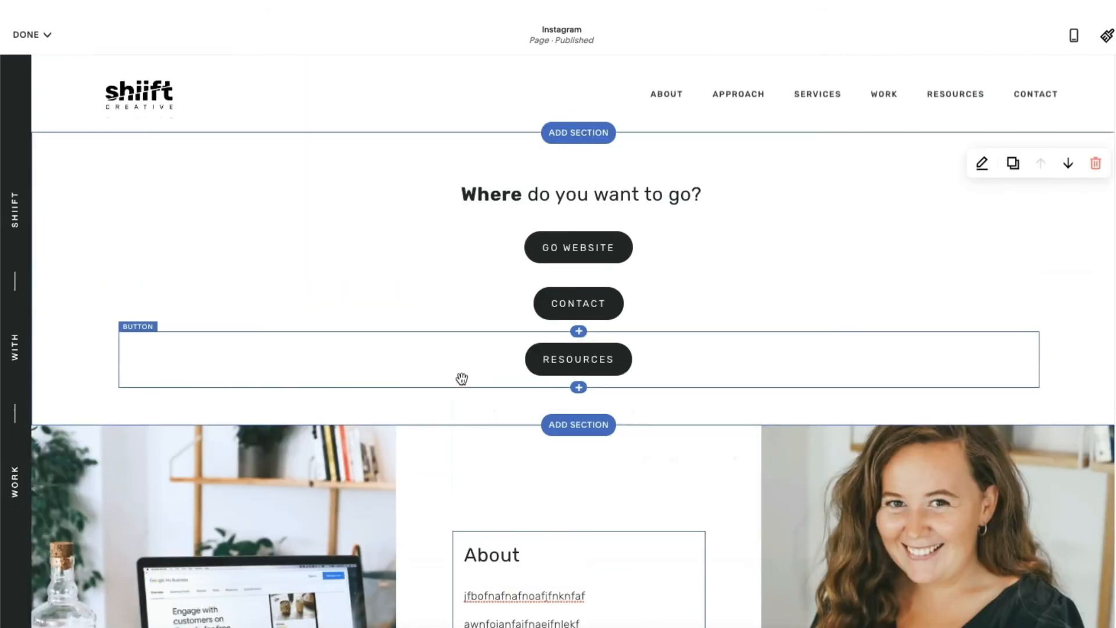
scroll(461, 379, "down", 4)
left_click(42, 34)
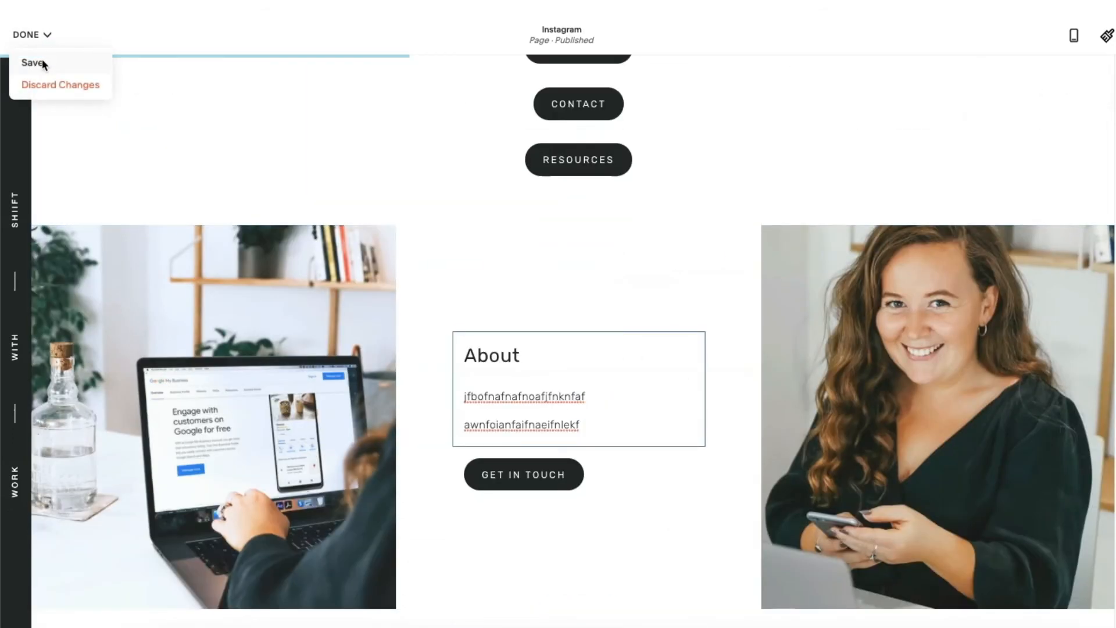
left_click(43, 62)
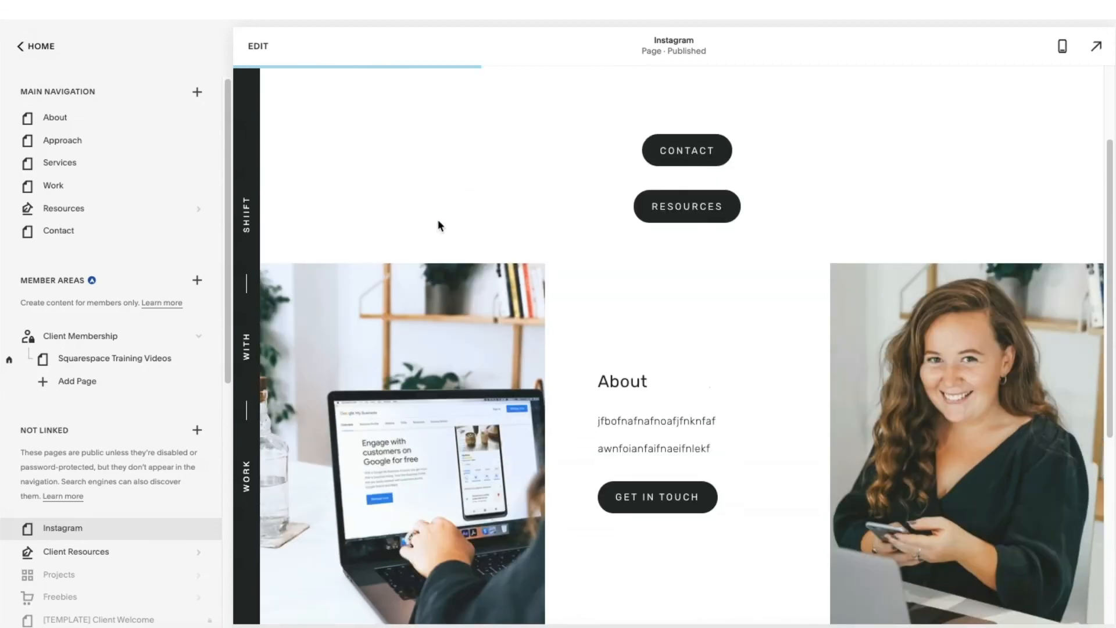
Examine the saved page from heading to footer, first in desktop view and again in the mobile preview
scroll(437, 226, "down", 5)
scroll(438, 226, "up", 2)
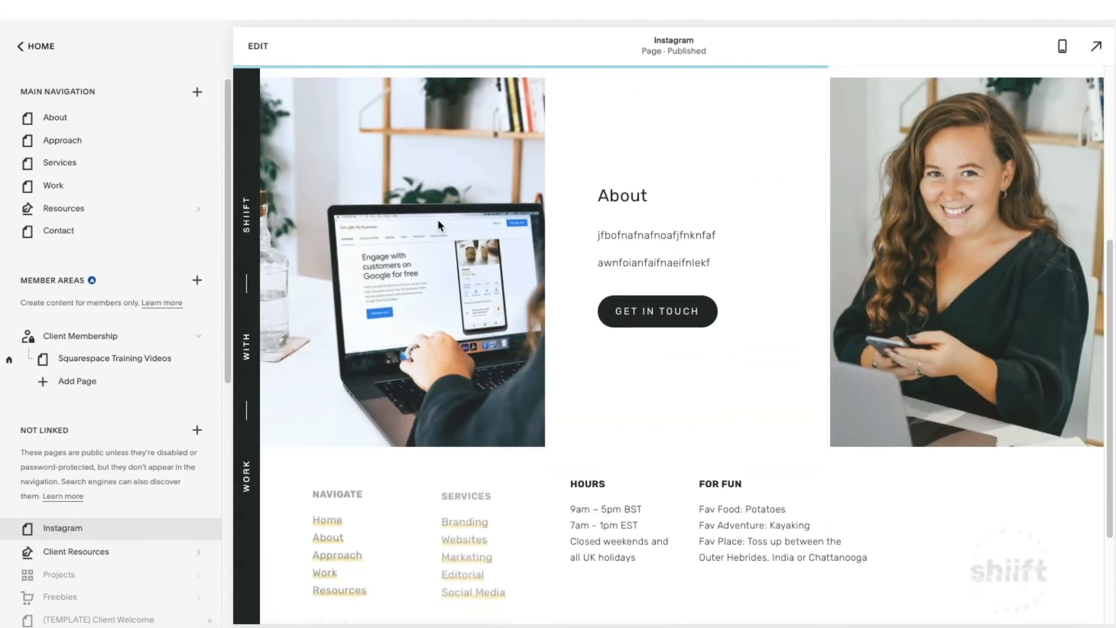
scroll(781, 285, "up", 3)
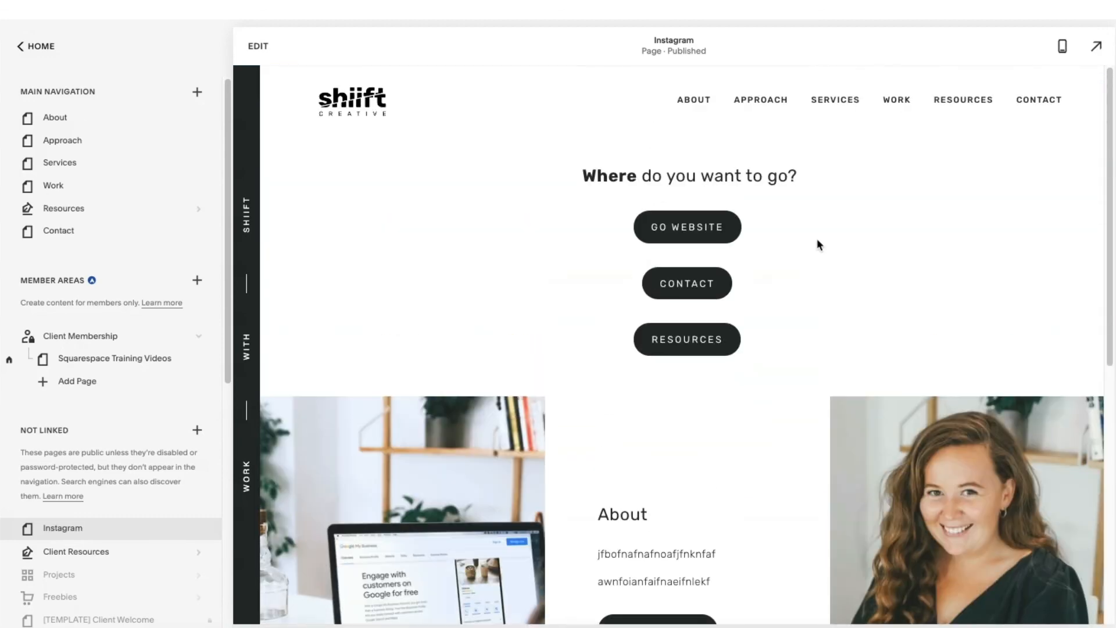
left_click(1063, 48)
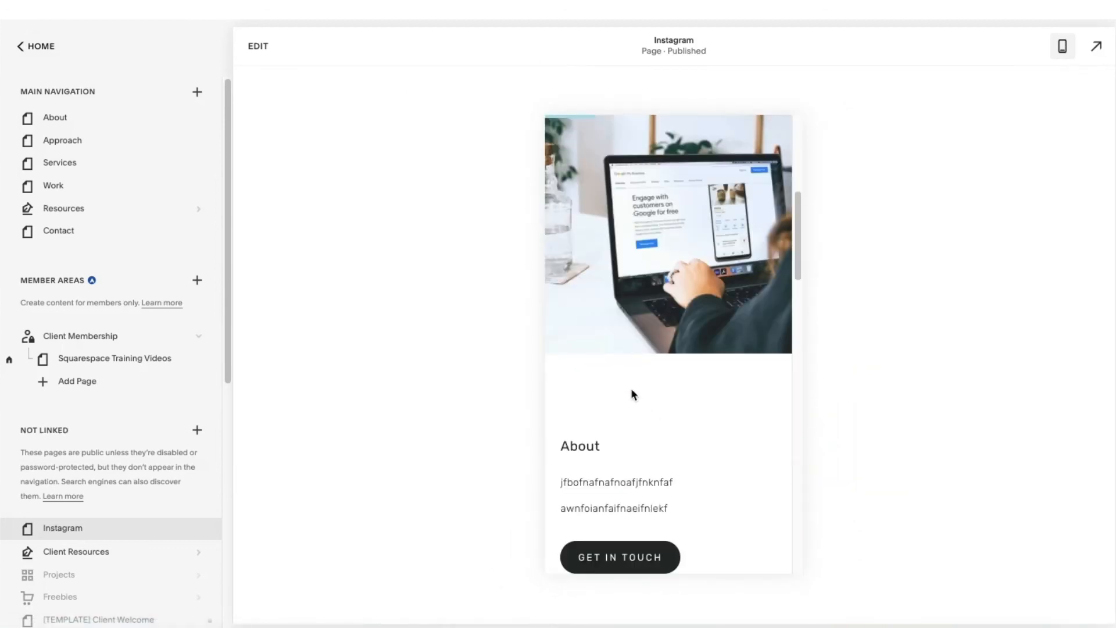
scroll(634, 395, "down", 3)
scroll(599, 372, "down", 6)
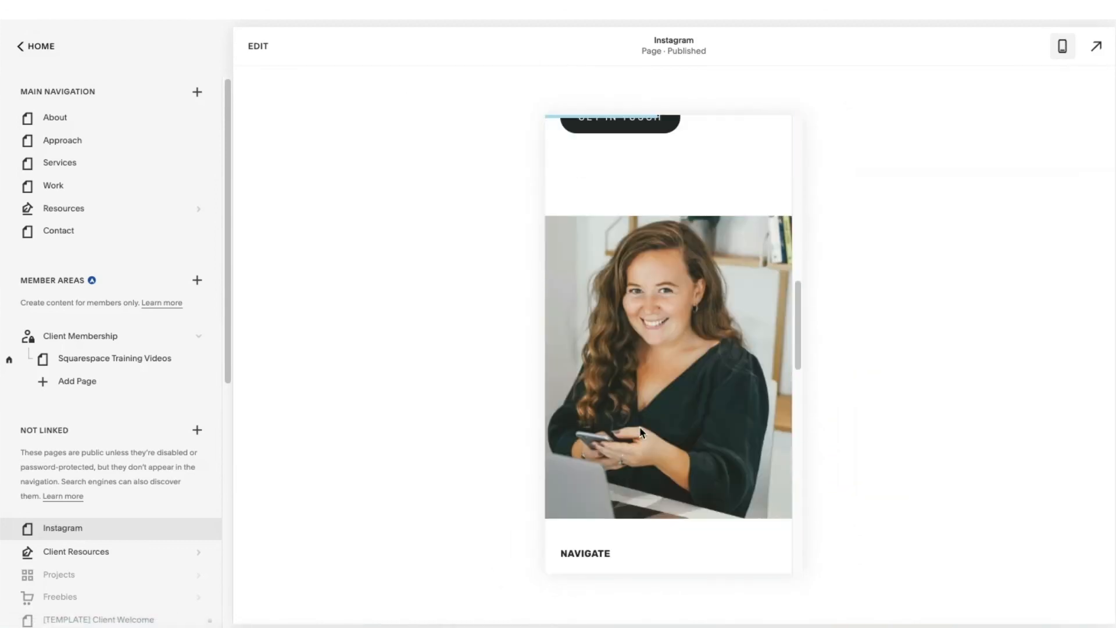
scroll(642, 432, "down", 2)
scroll(603, 331, "up", 10)
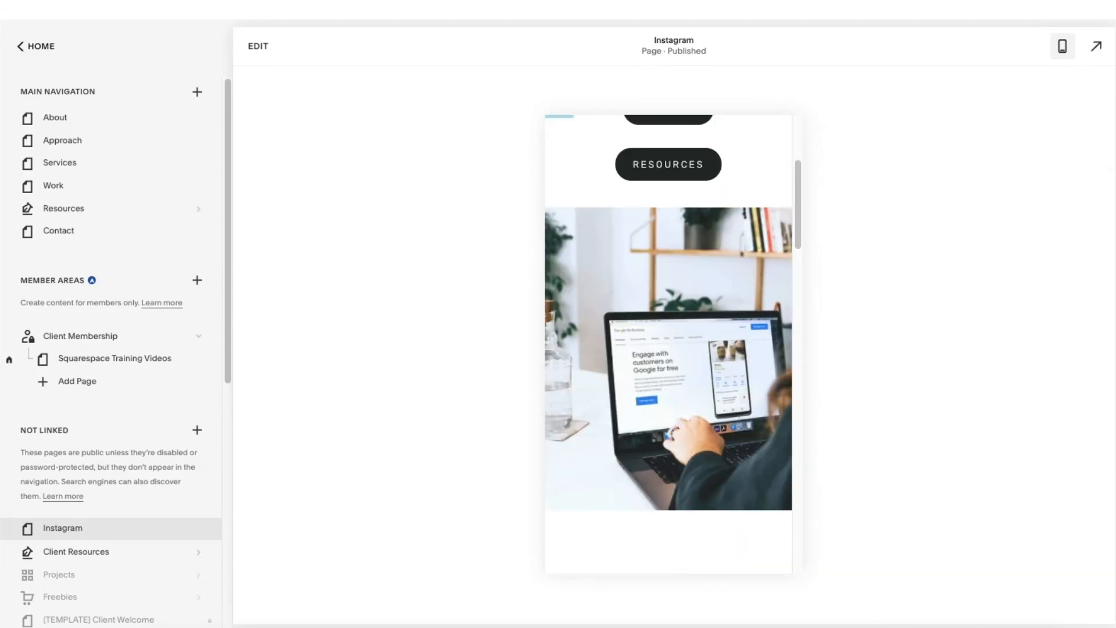
scroll(610, 449, "down", 4)
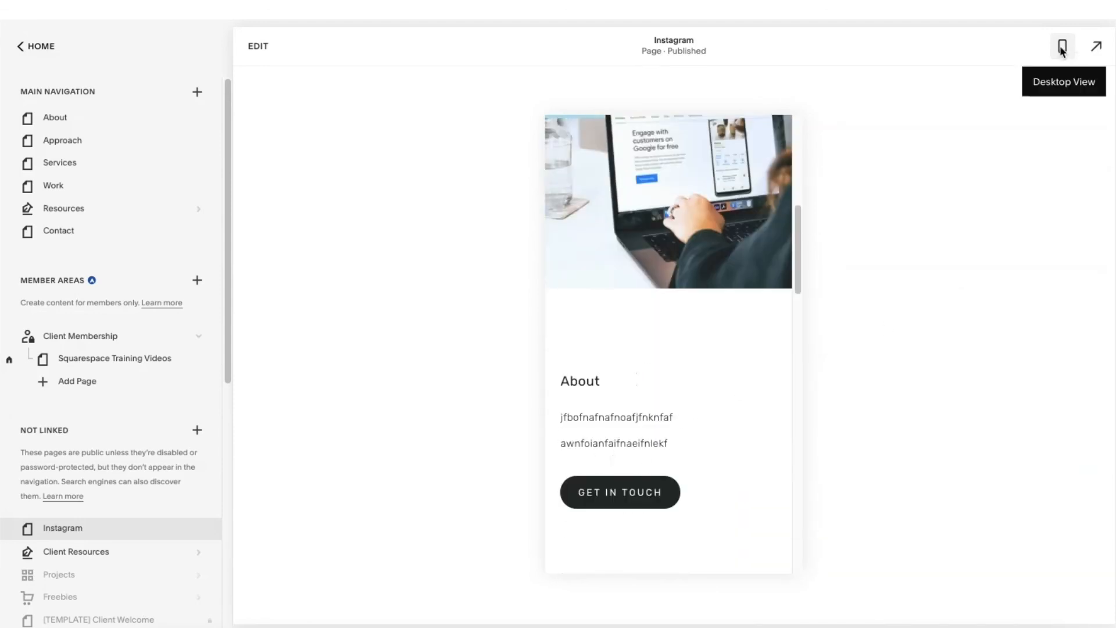
Return the page preview to desktop view and look over the layout up to the heading
left_click(1062, 47)
scroll(416, 308, "up", 4)
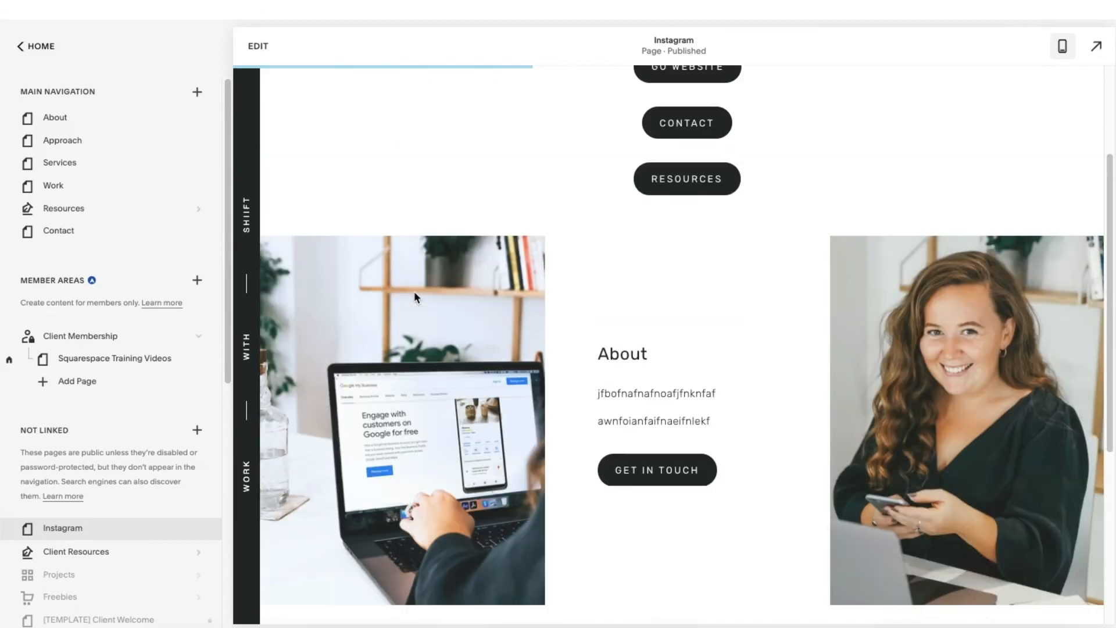
scroll(416, 297, "up", 3)
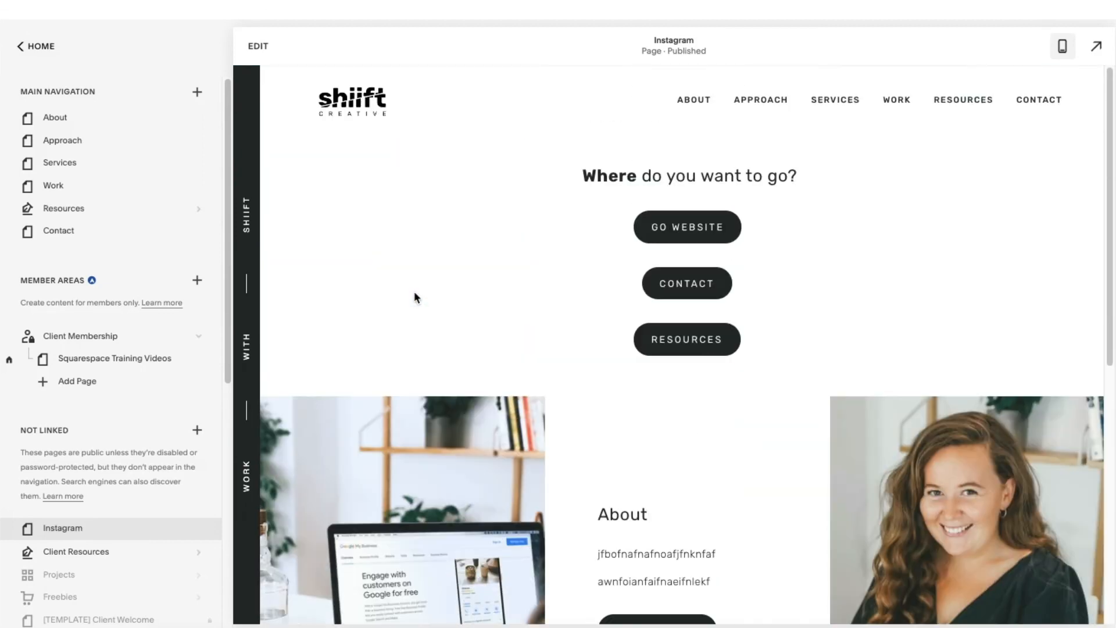
mouse_move(198, 529)
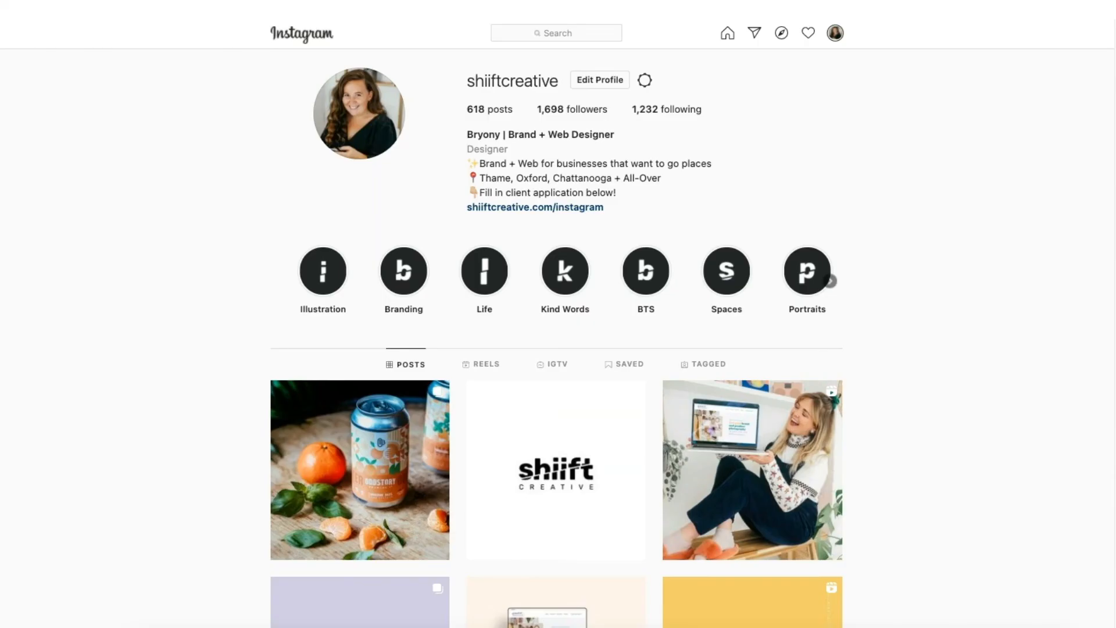
Open the shiiftcreative.com/instagram link in the Instagram profile's bio and examine the live landing page's buttons and introduction section
left_click(525, 208)
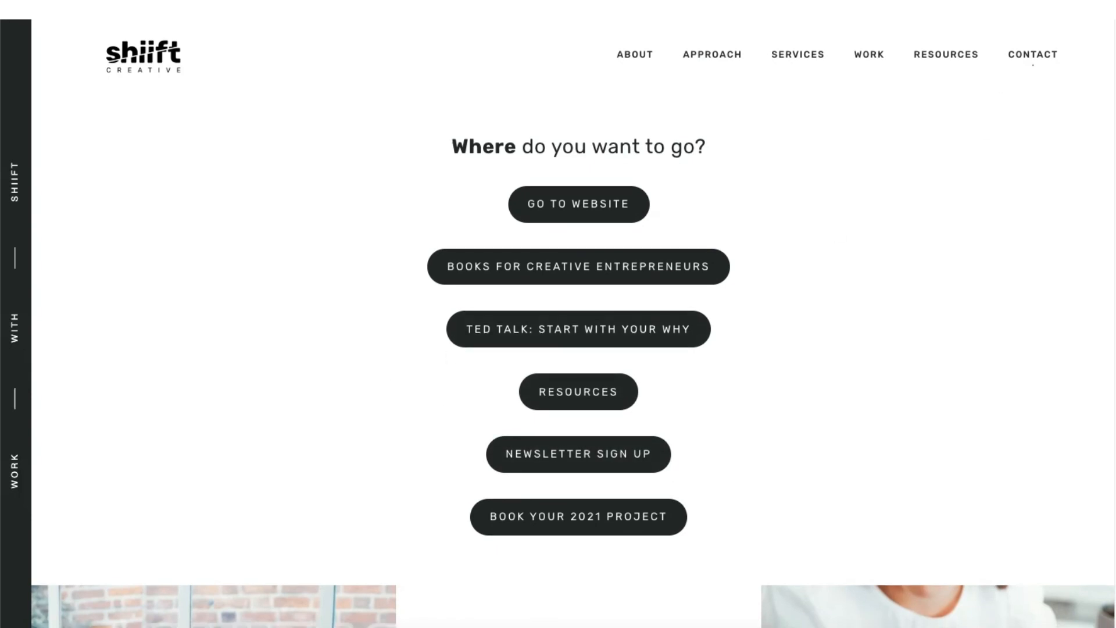
scroll(859, 268, "down", 10)
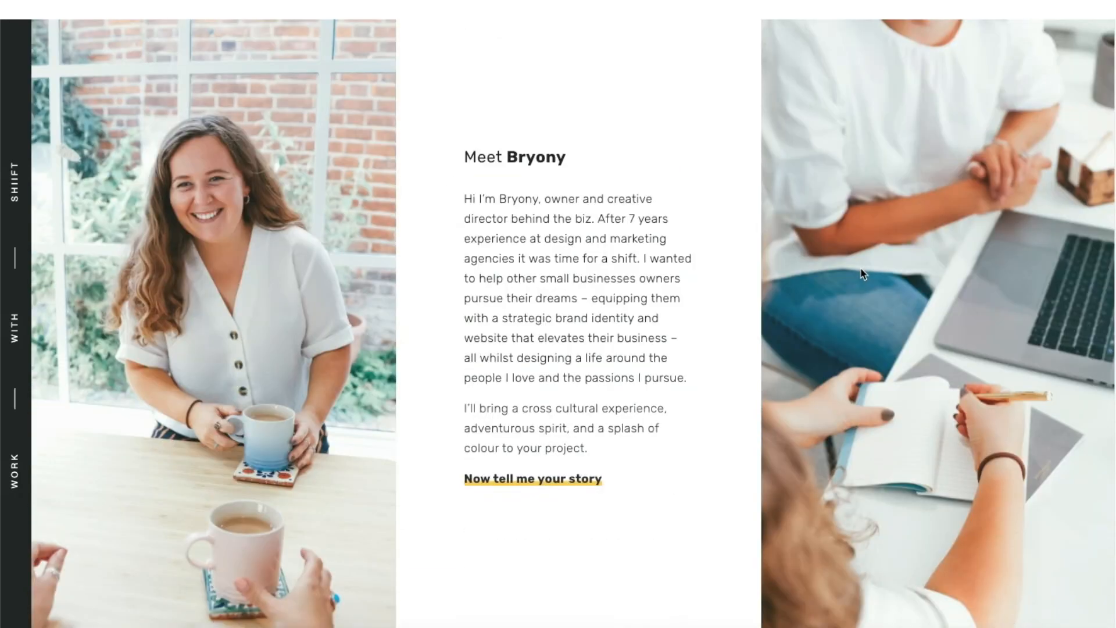
scroll(862, 273, "up", 10)
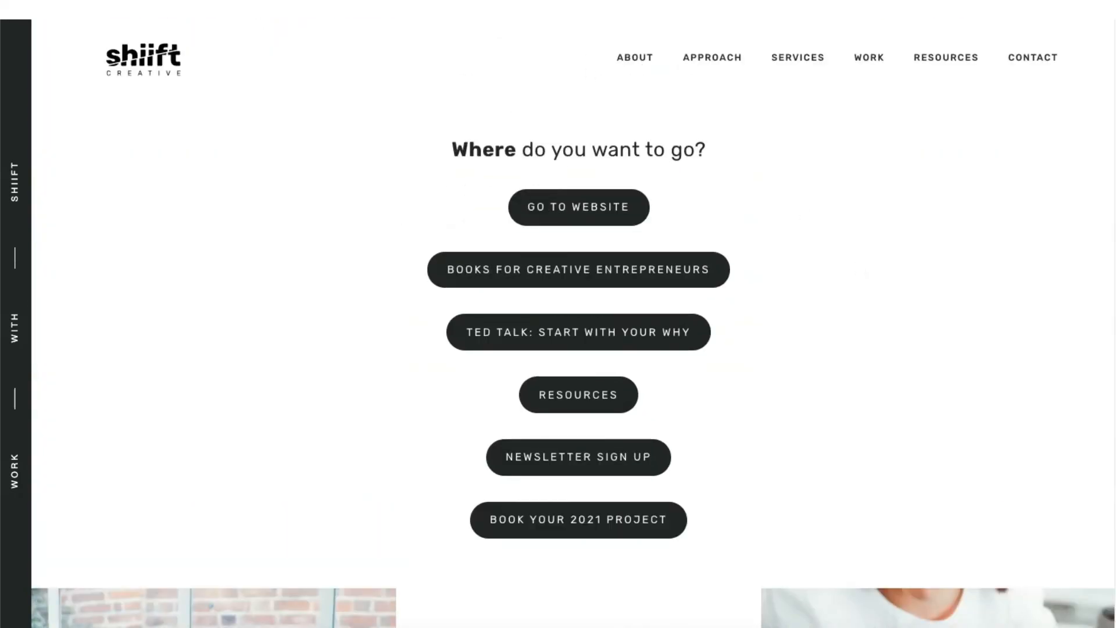